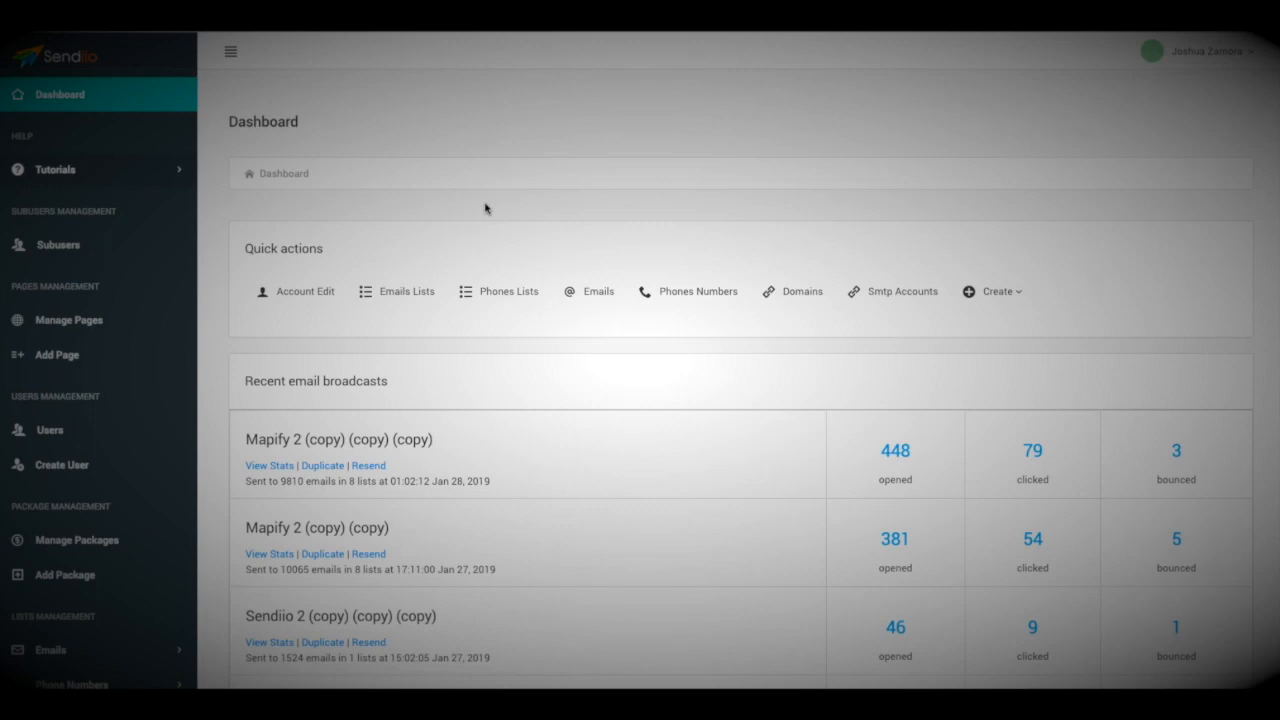
Review the open, click and bounce counts of the recent email broadcasts
click(485, 207)
click(486, 207)
click(497, 208)
Expand and collapse the Tutorials categories, then go to the Emails Lists page
click(117, 175)
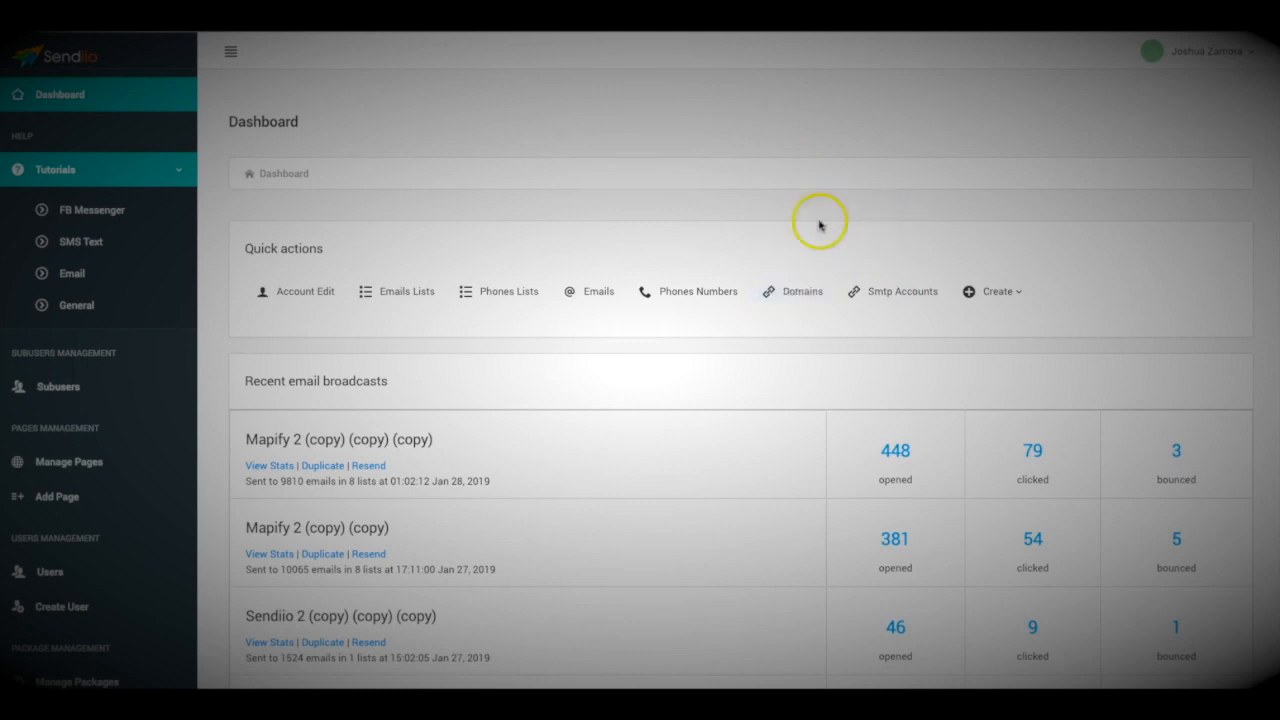
click(137, 171)
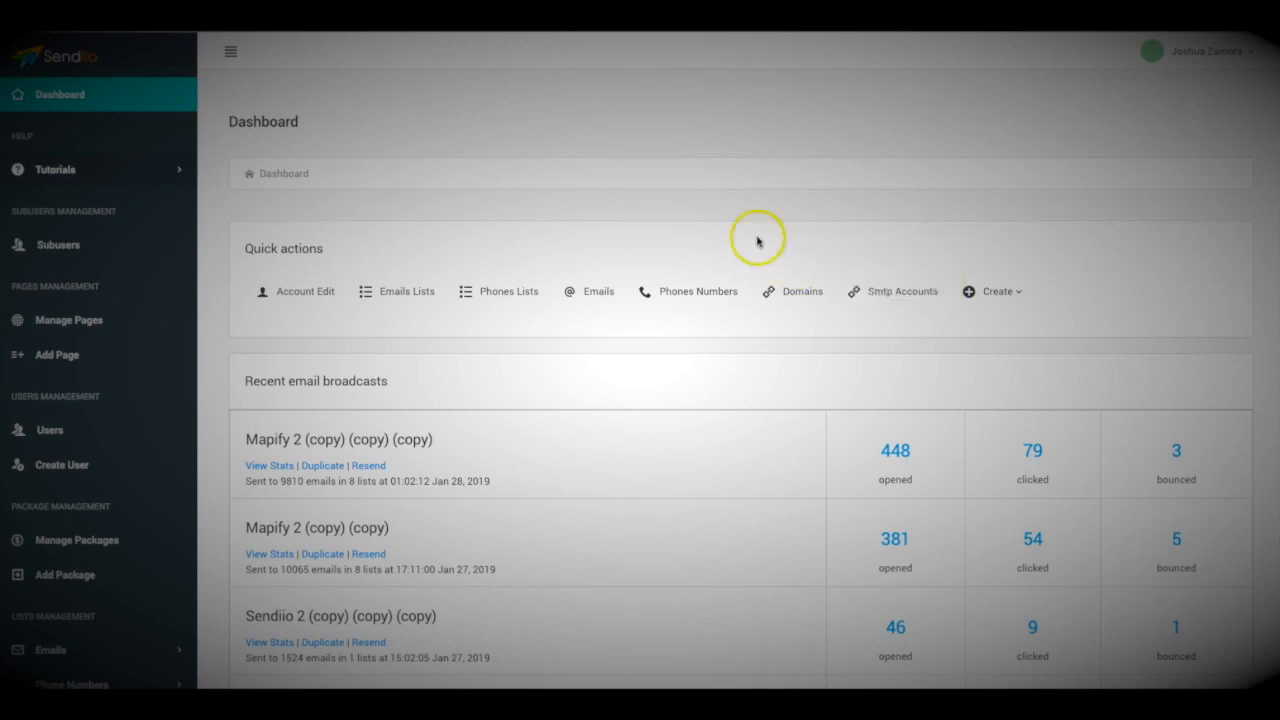
click(393, 293)
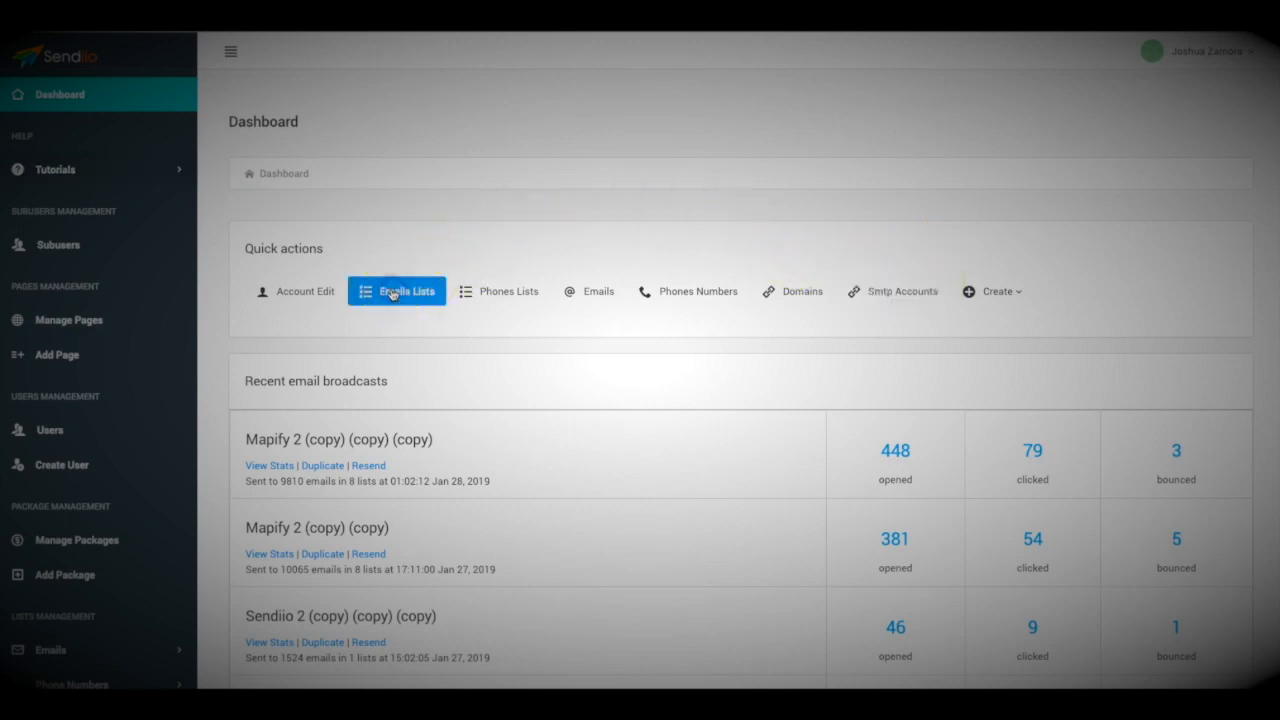
Start a new list named 'Name your list' with description 'Descriotion optional'
click(1233, 115)
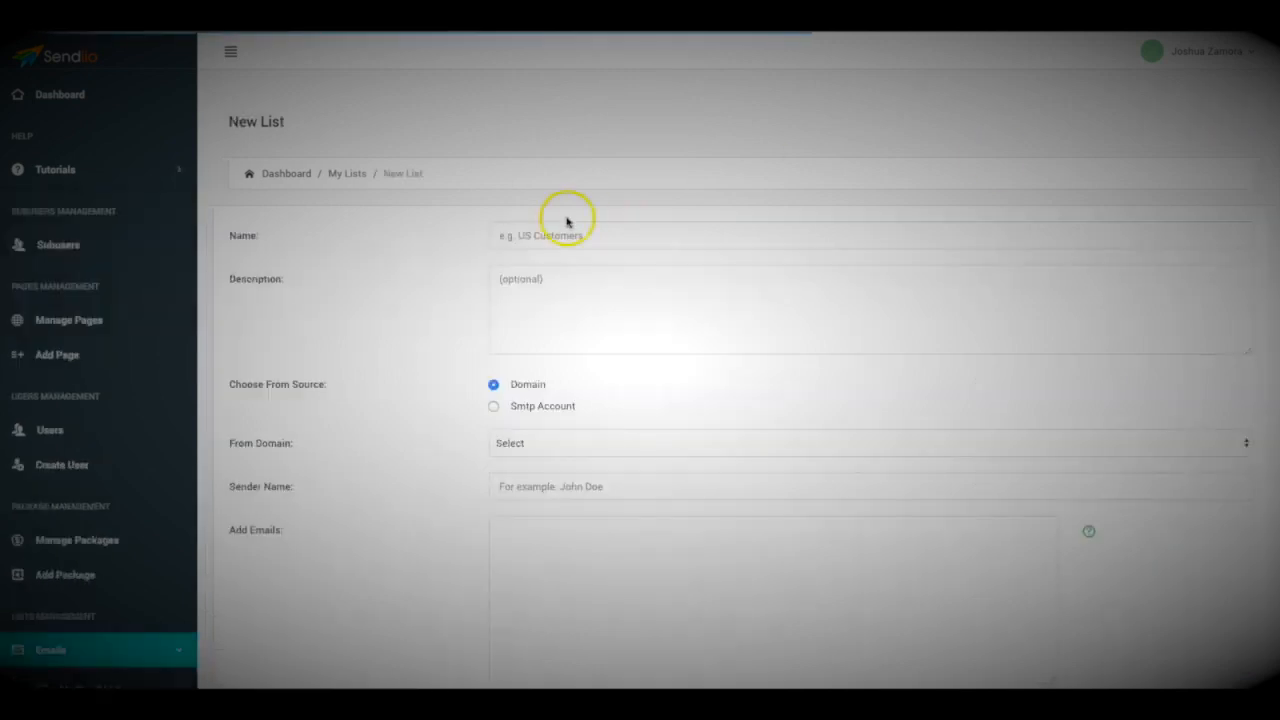
click(554, 230)
text(Name)
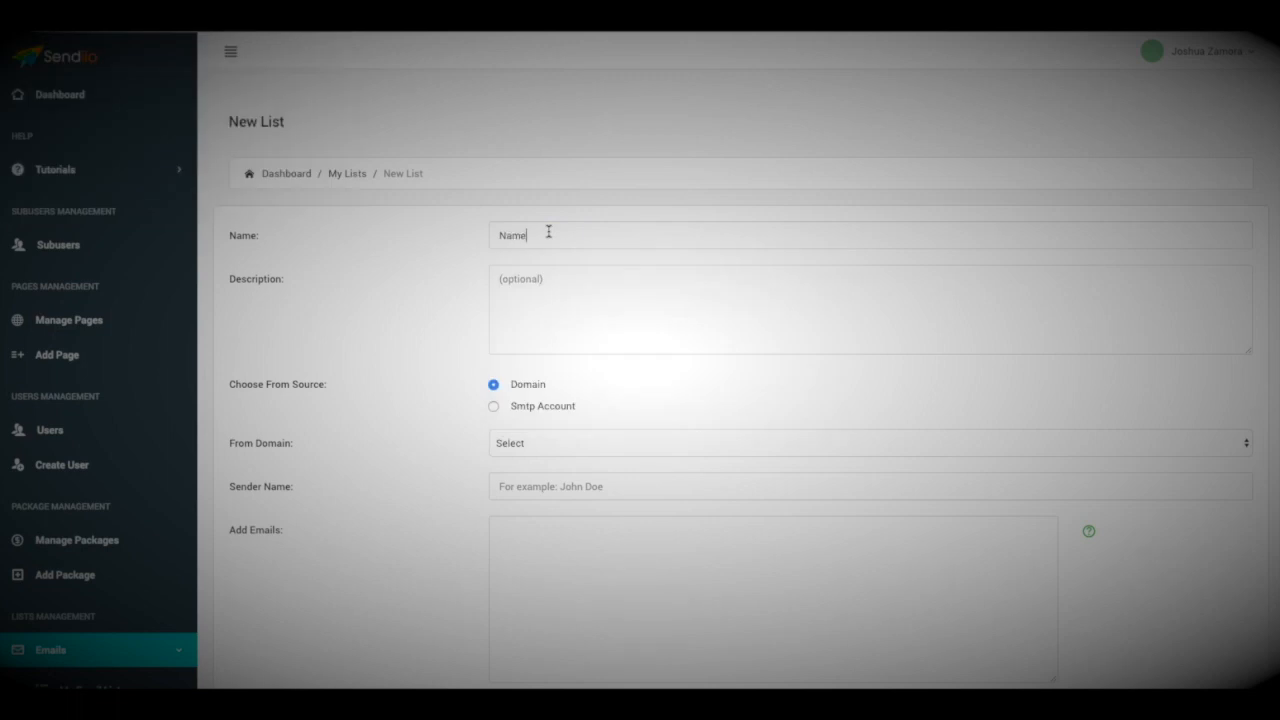
text( your list)
click(552, 278)
text(Descriotion optional)
Use the zamuraiblogger.com domain, a support sender address and the sender's name, then switch to Smtp Account
click(534, 306)
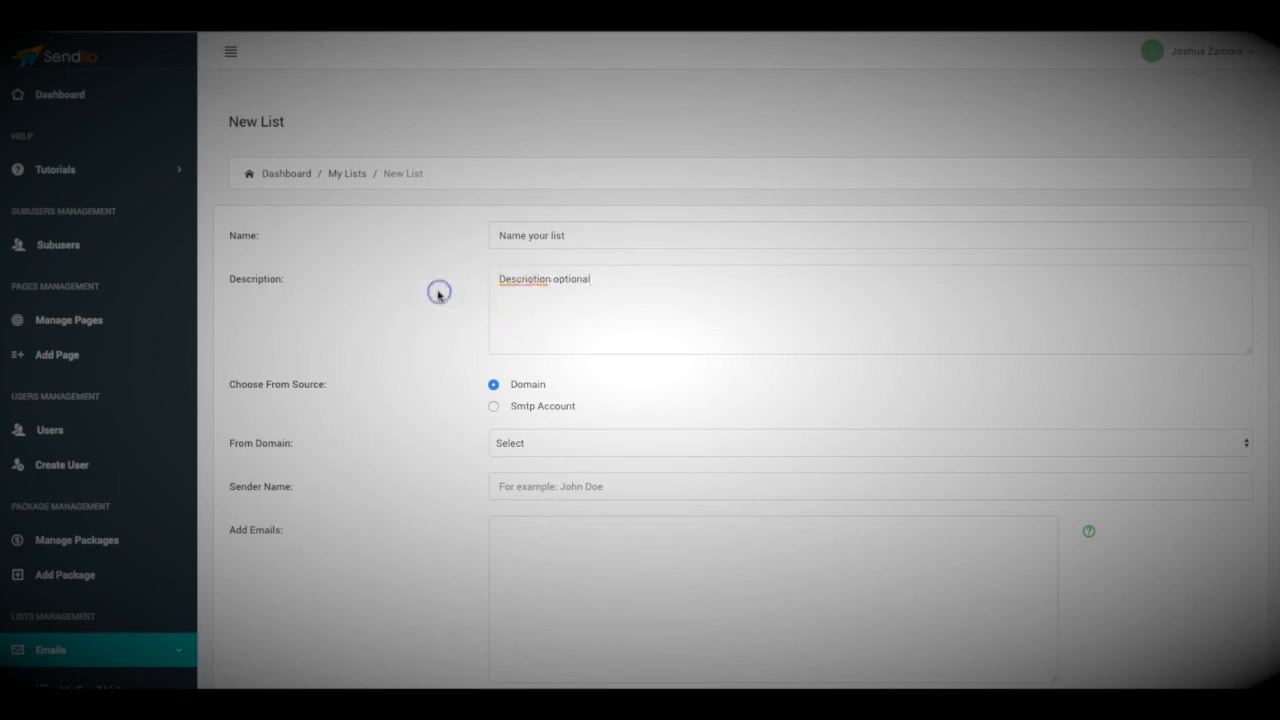
scroll(437, 289, down, 1)
click(522, 373)
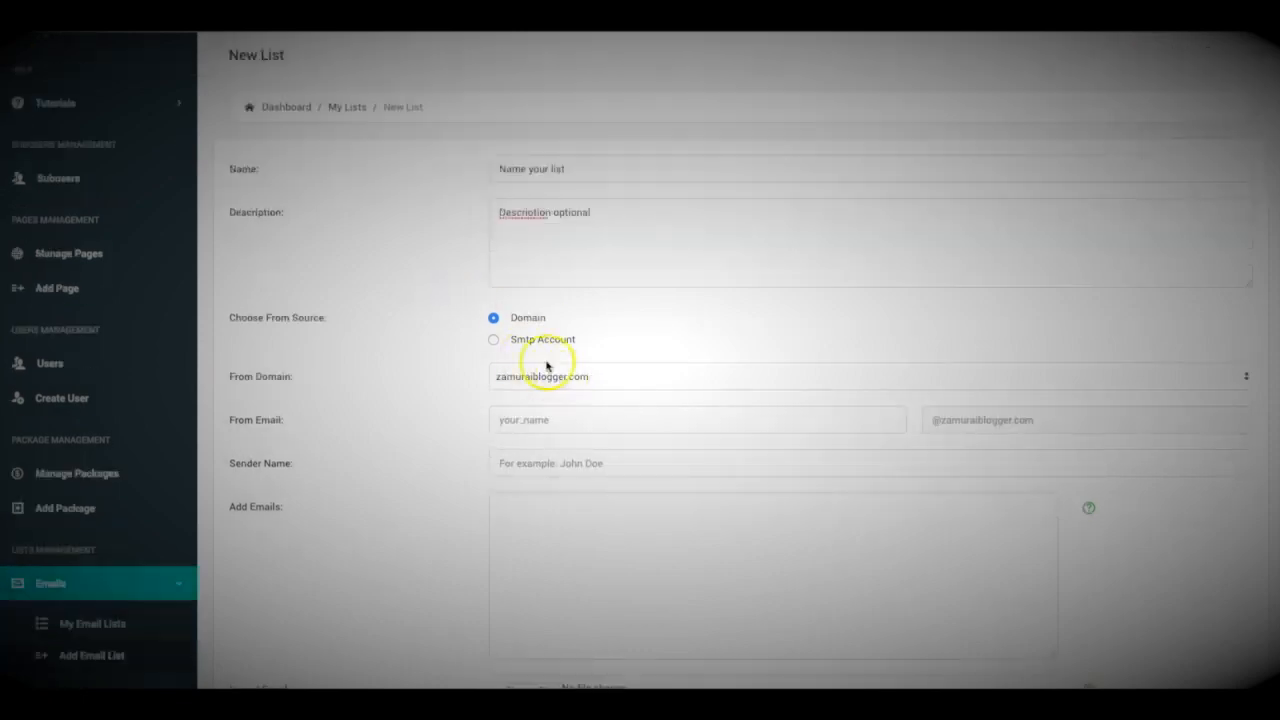
click(537, 421)
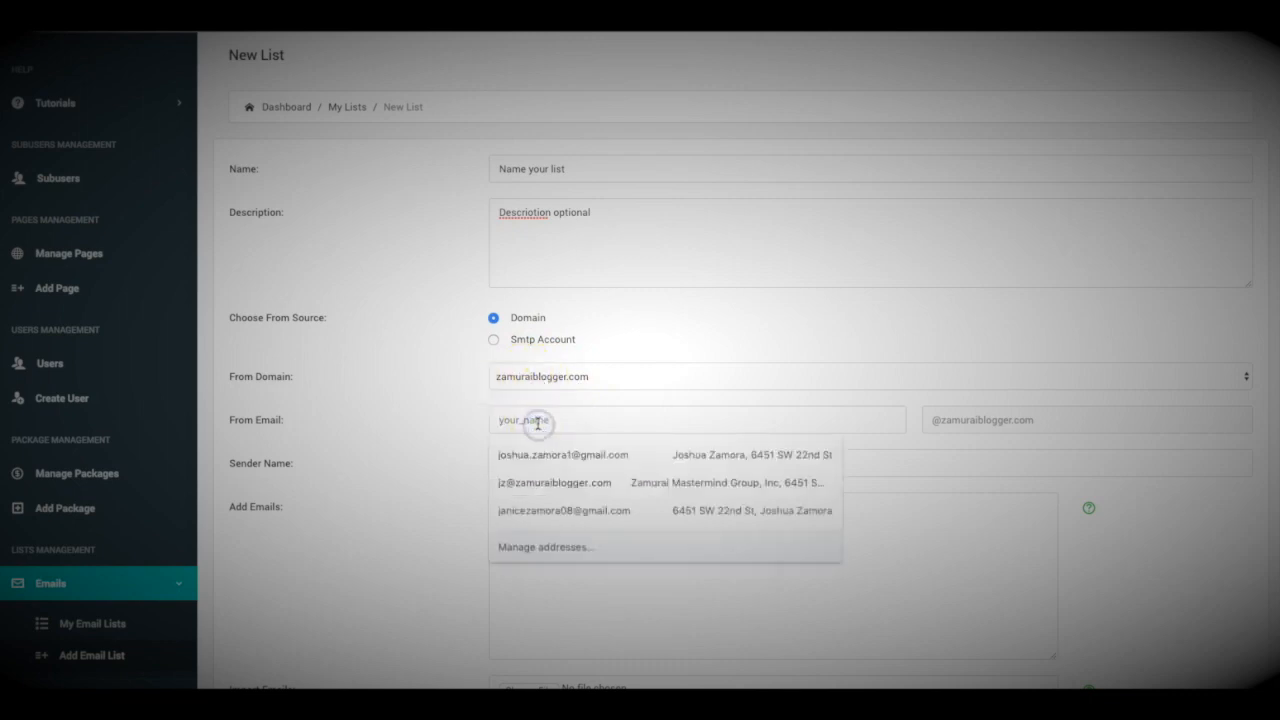
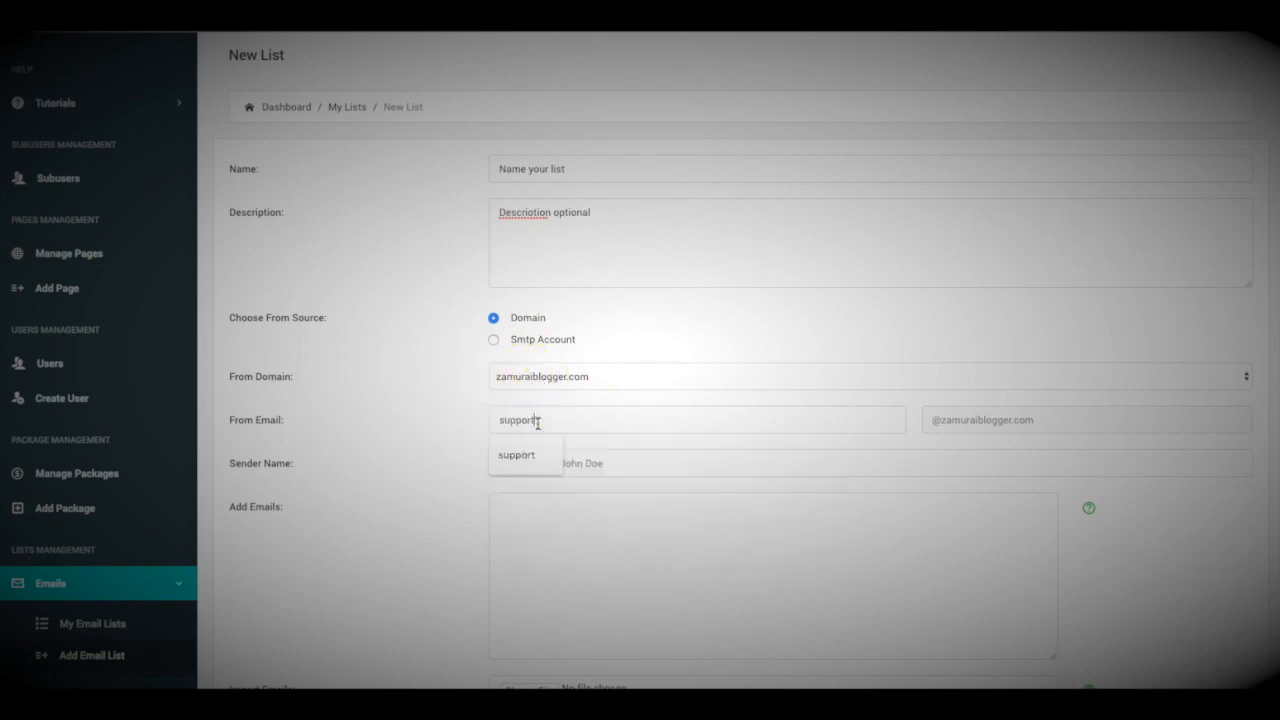
click(505, 456)
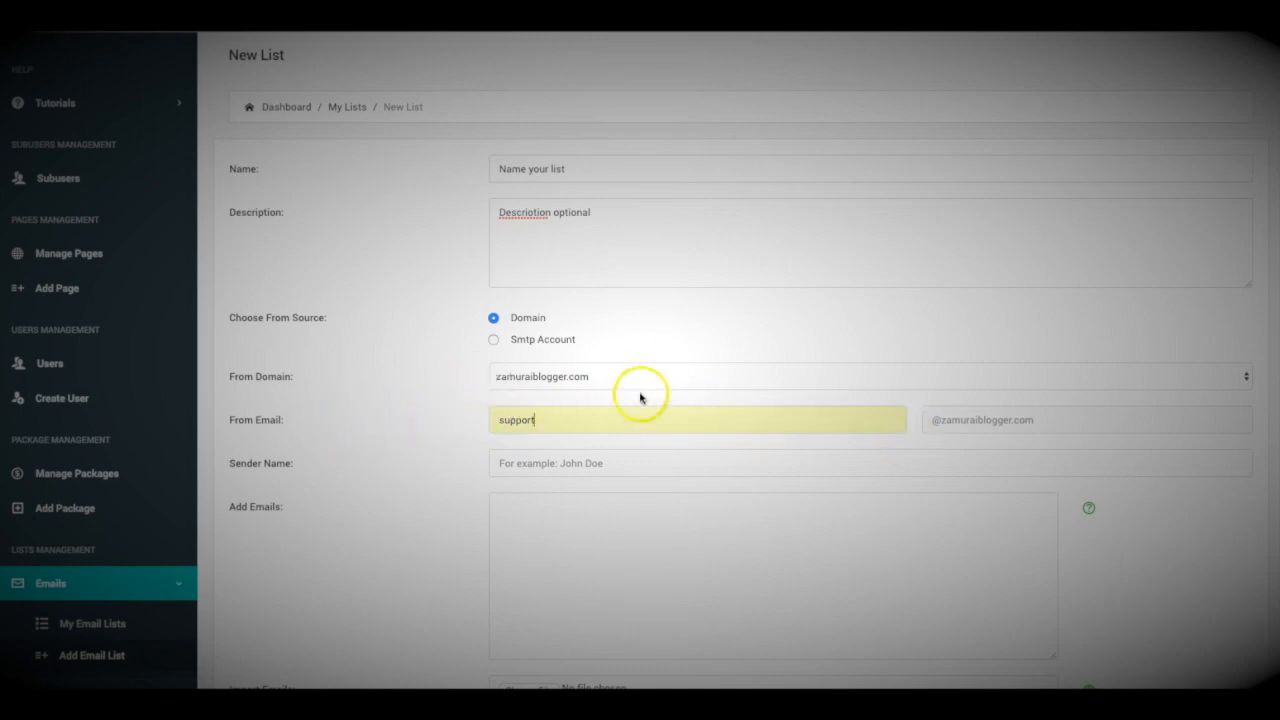
click(594, 466)
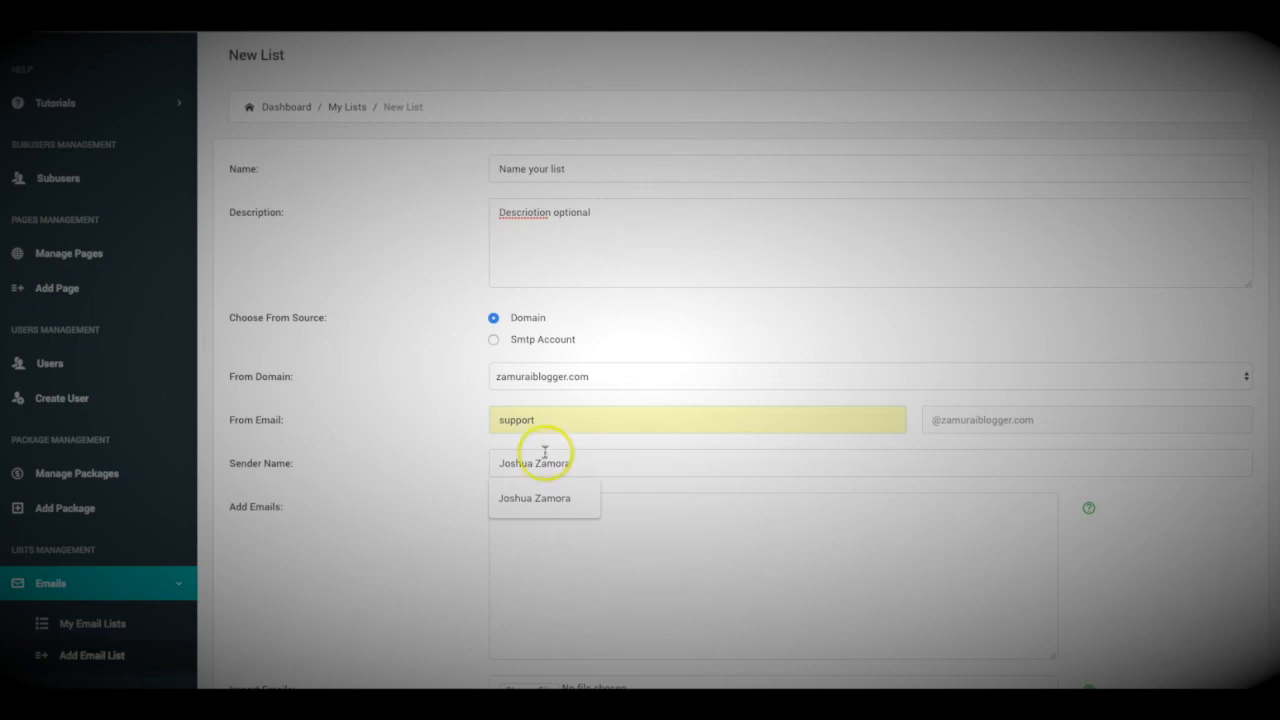
click(408, 424)
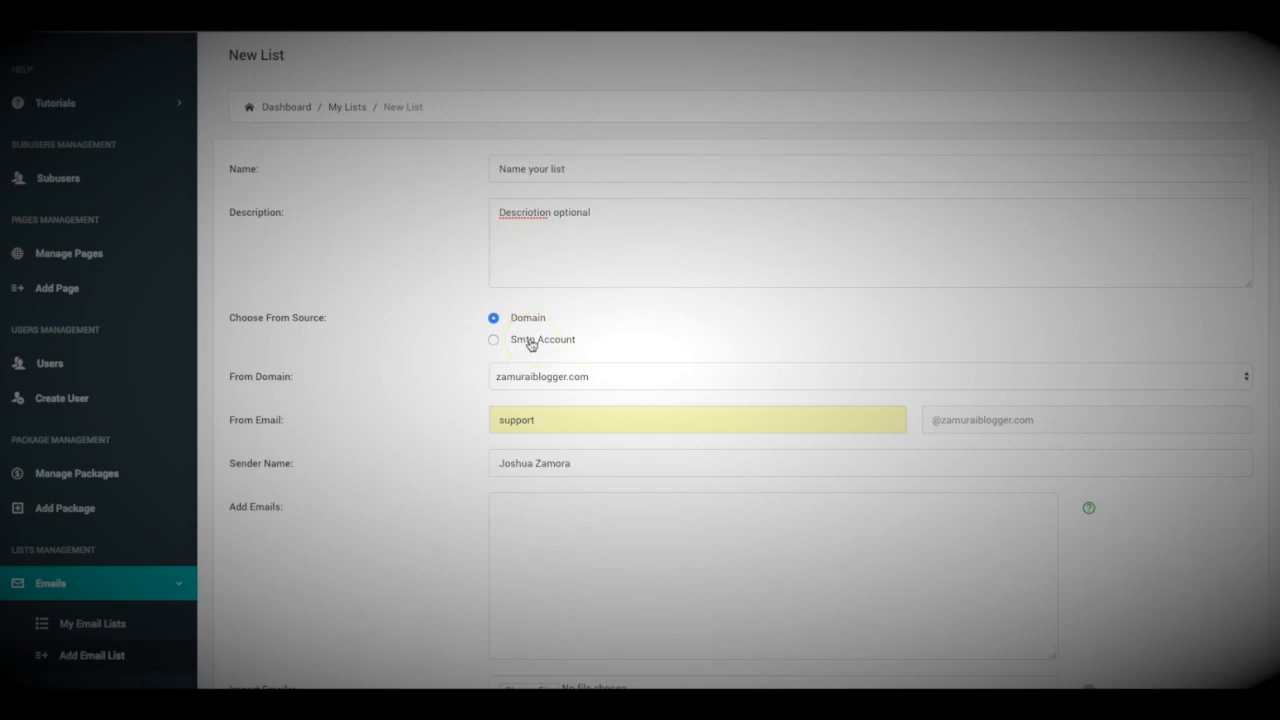
click(494, 341)
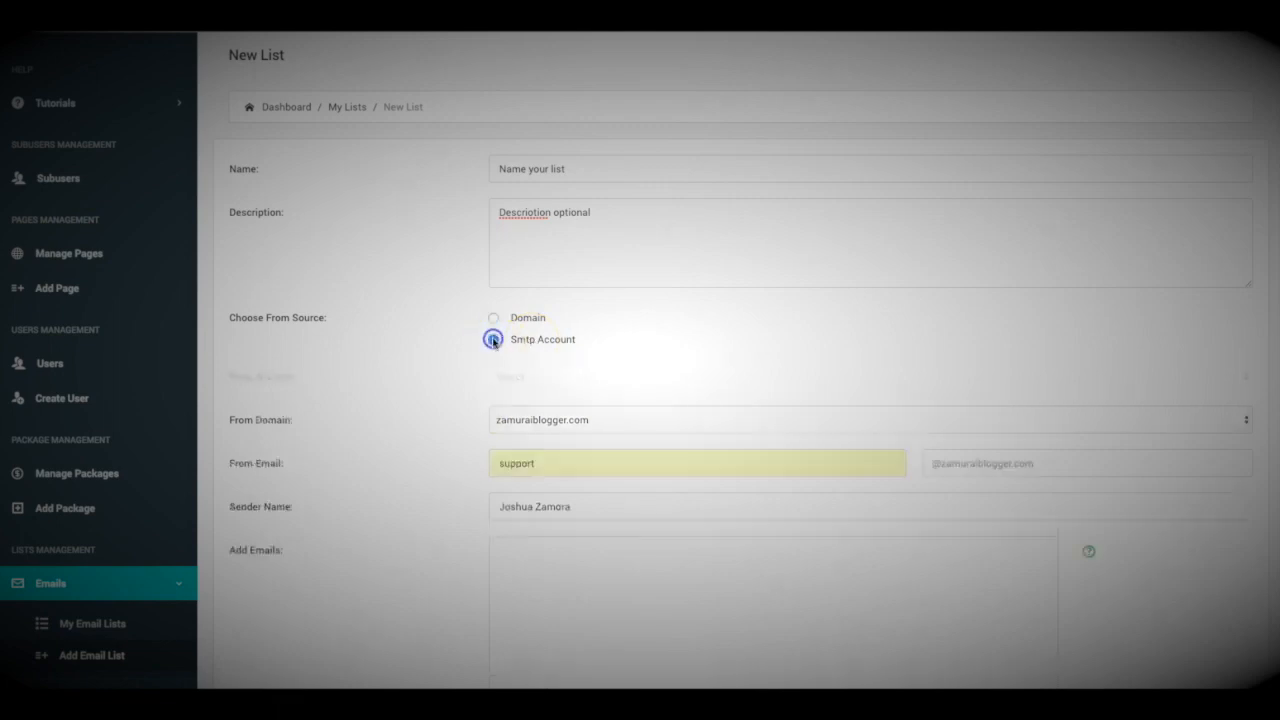
Choose the ZamuraiBlogger SMTP account, then move down to the Add Emails box
click(560, 374)
click(560, 394)
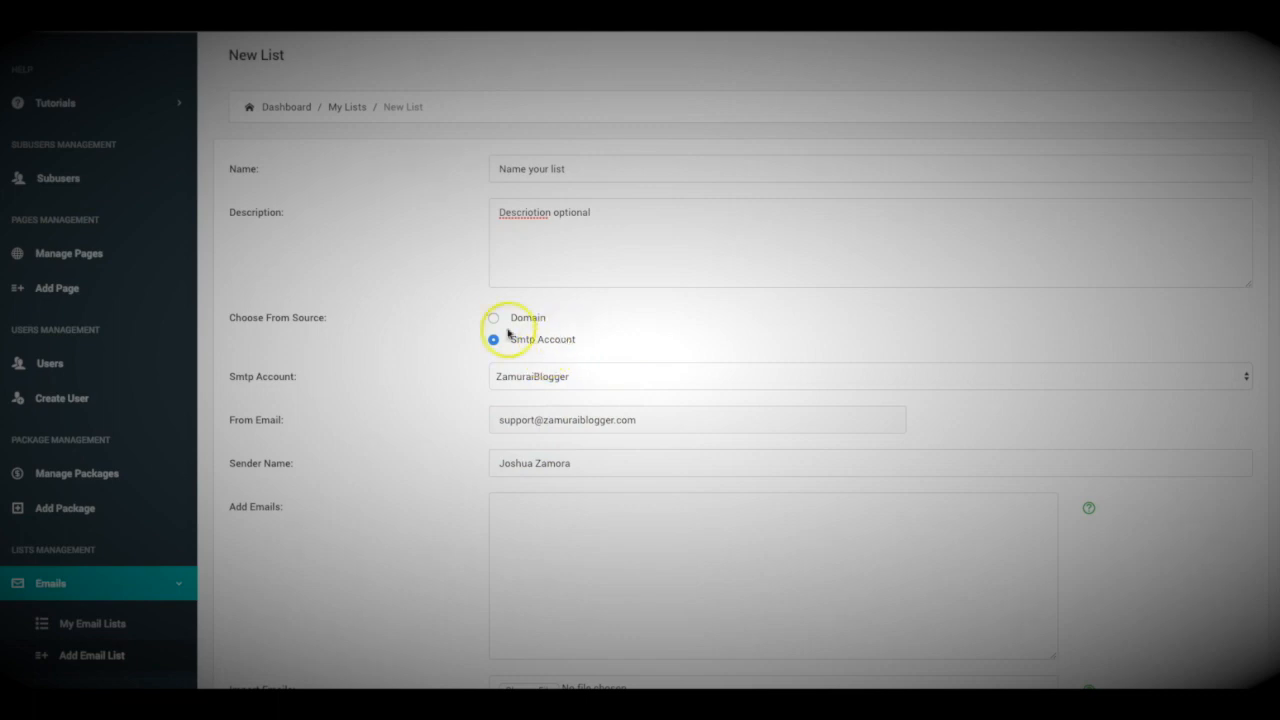
scroll(433, 383, down, 1)
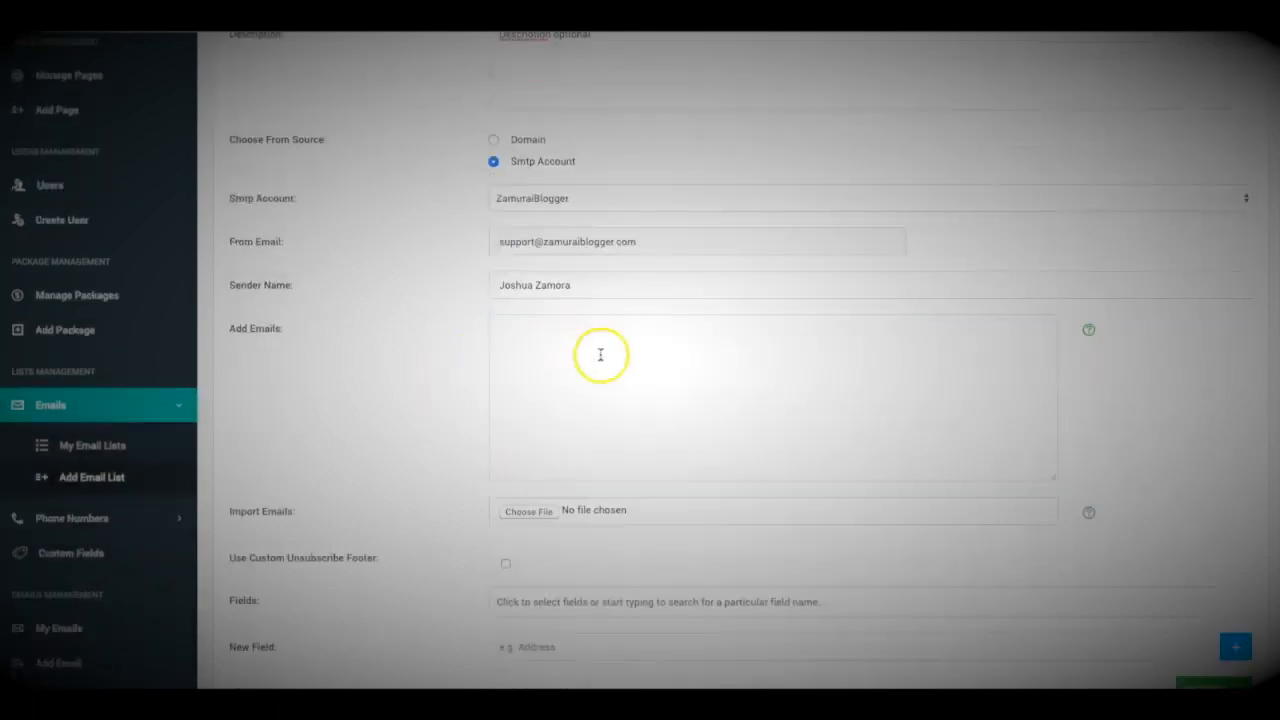
scroll(634, 363, up, 3)
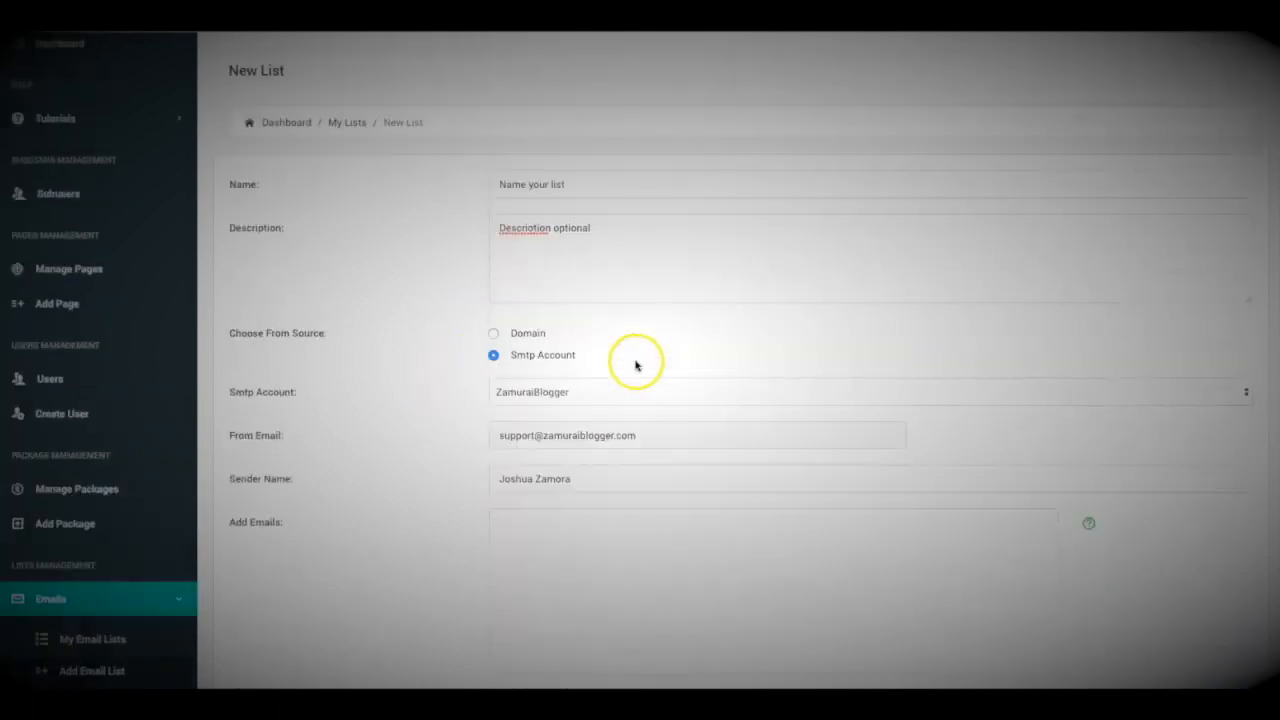
scroll(533, 356, down, 3)
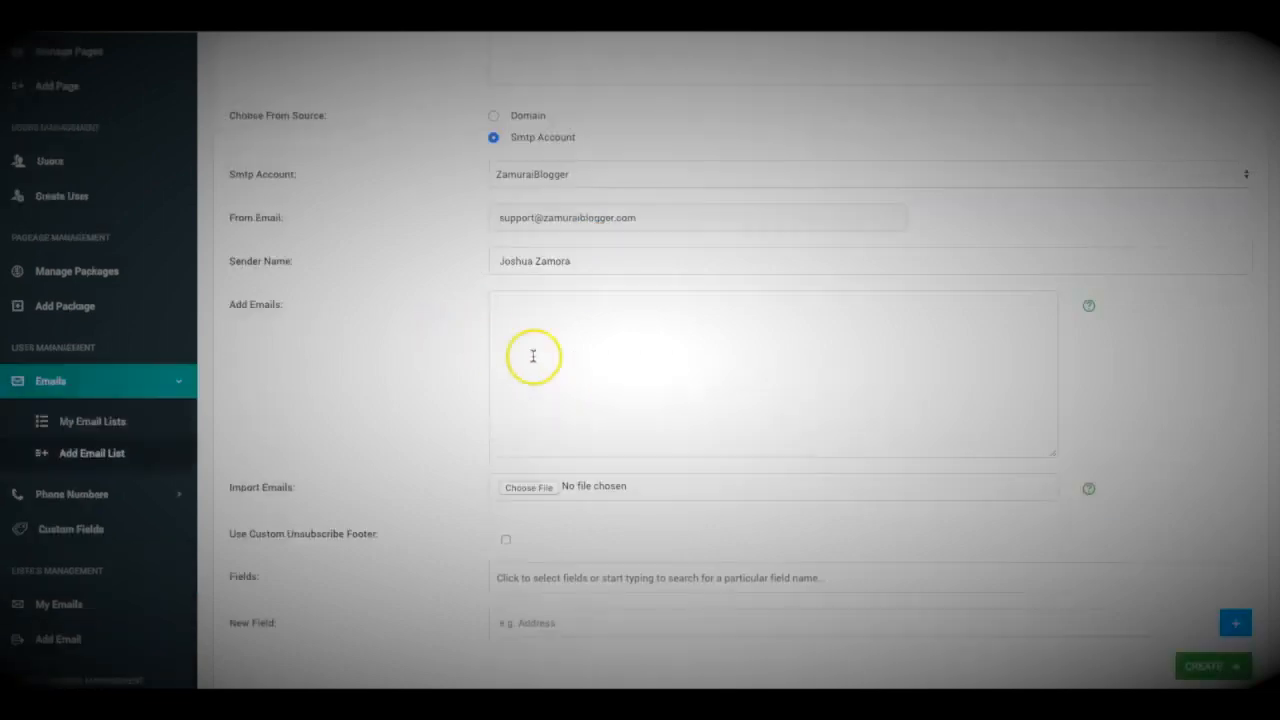
click(586, 357)
click(450, 327)
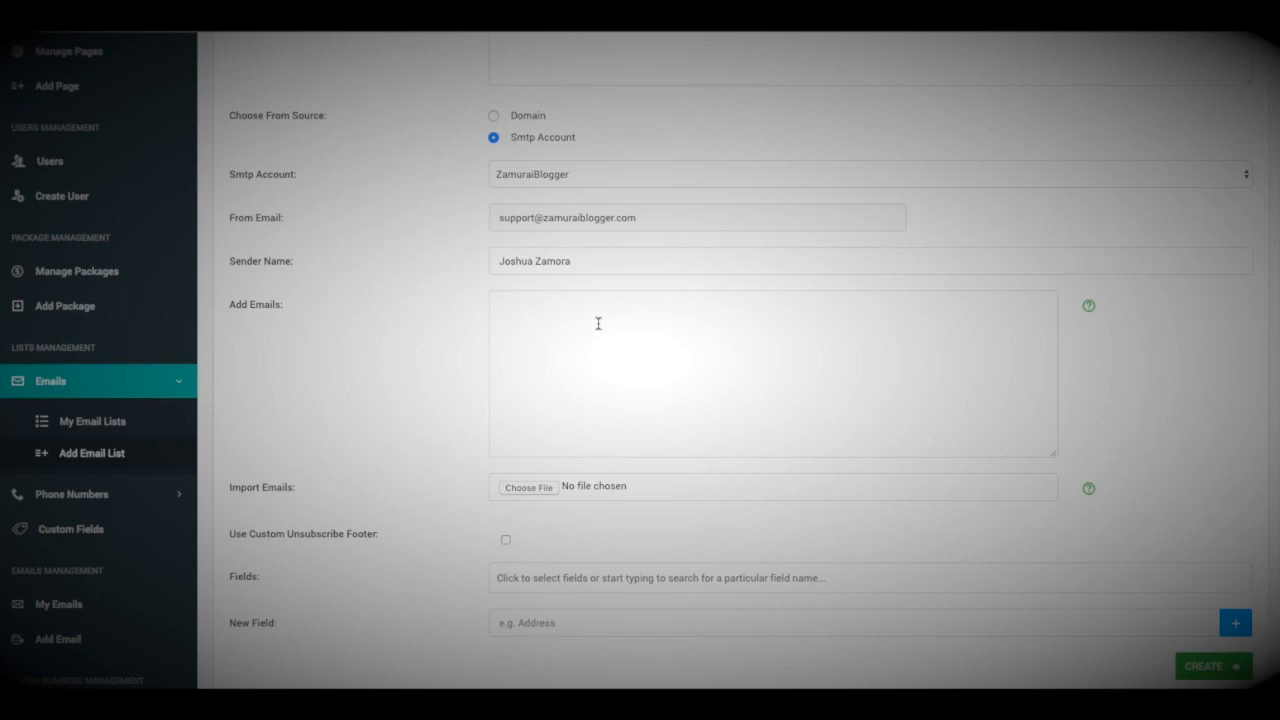
scroll(598, 323, down, 1)
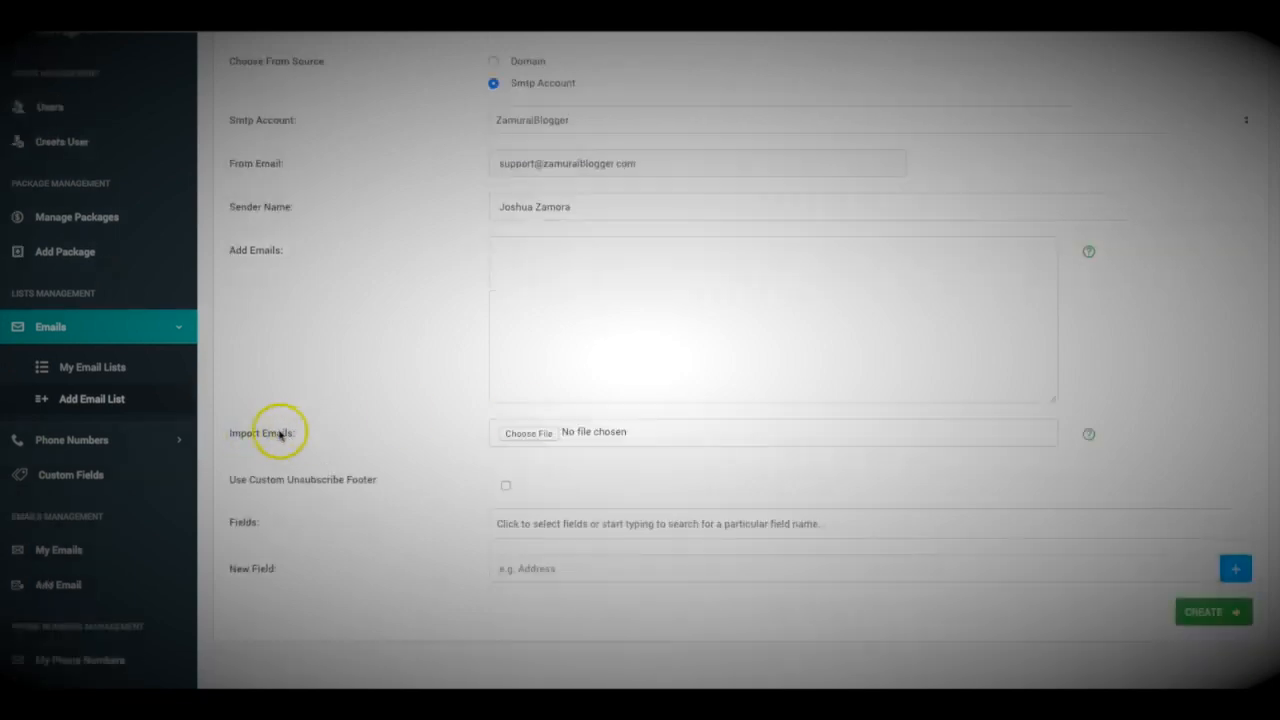
Check the Bulk Import Emails help, then enter two subscriber addresses, one per line
click(1088, 434)
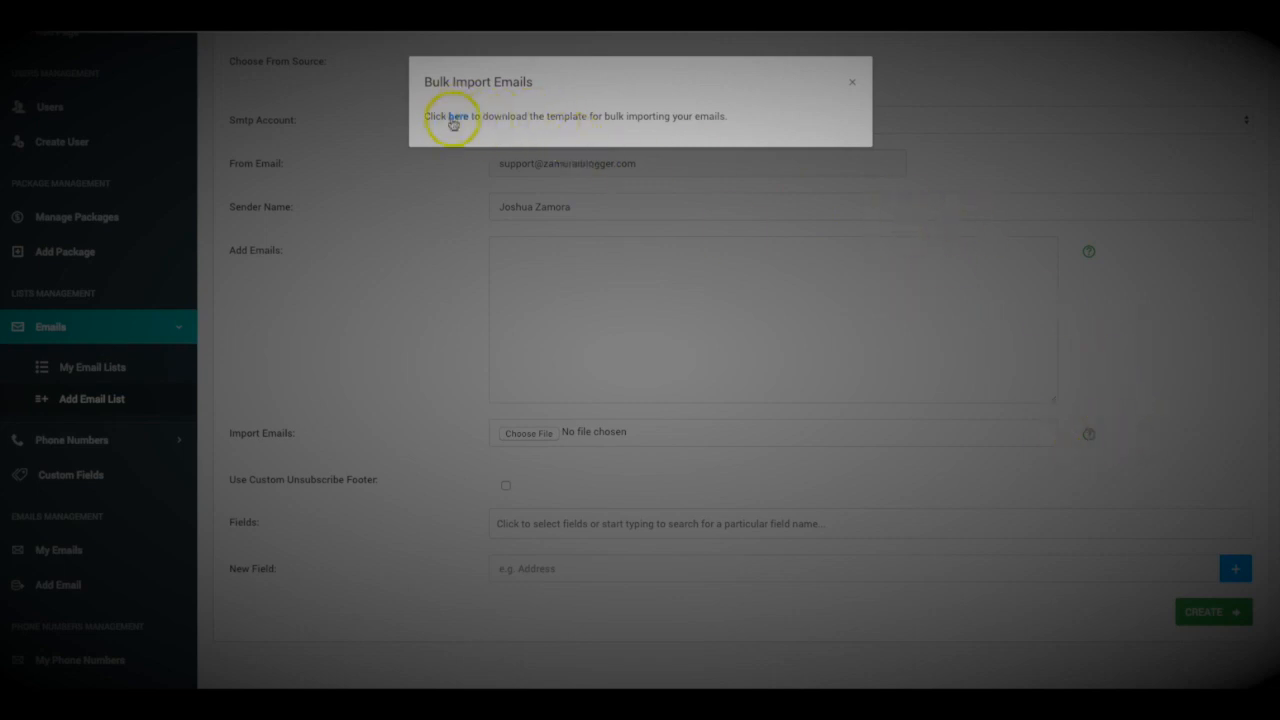
click(851, 81)
click(589, 254)
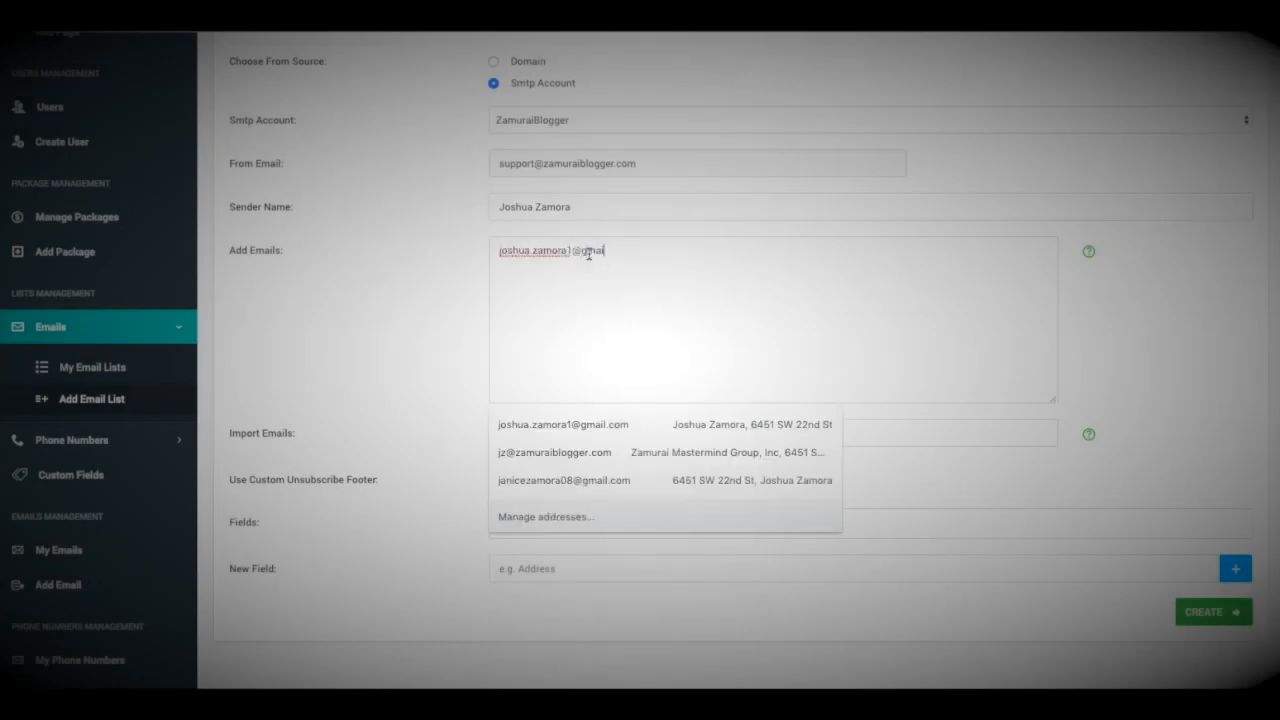
click(586, 306)
click(572, 268)
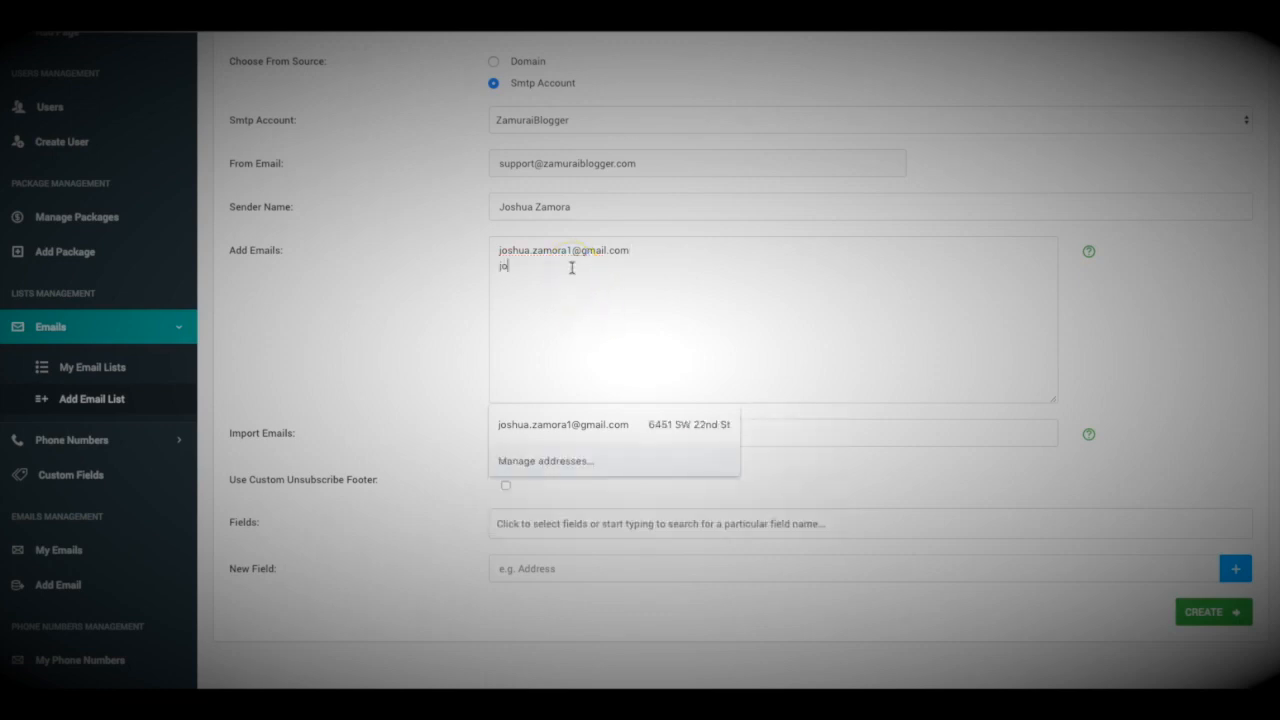
scroll(500, 314, down, 2)
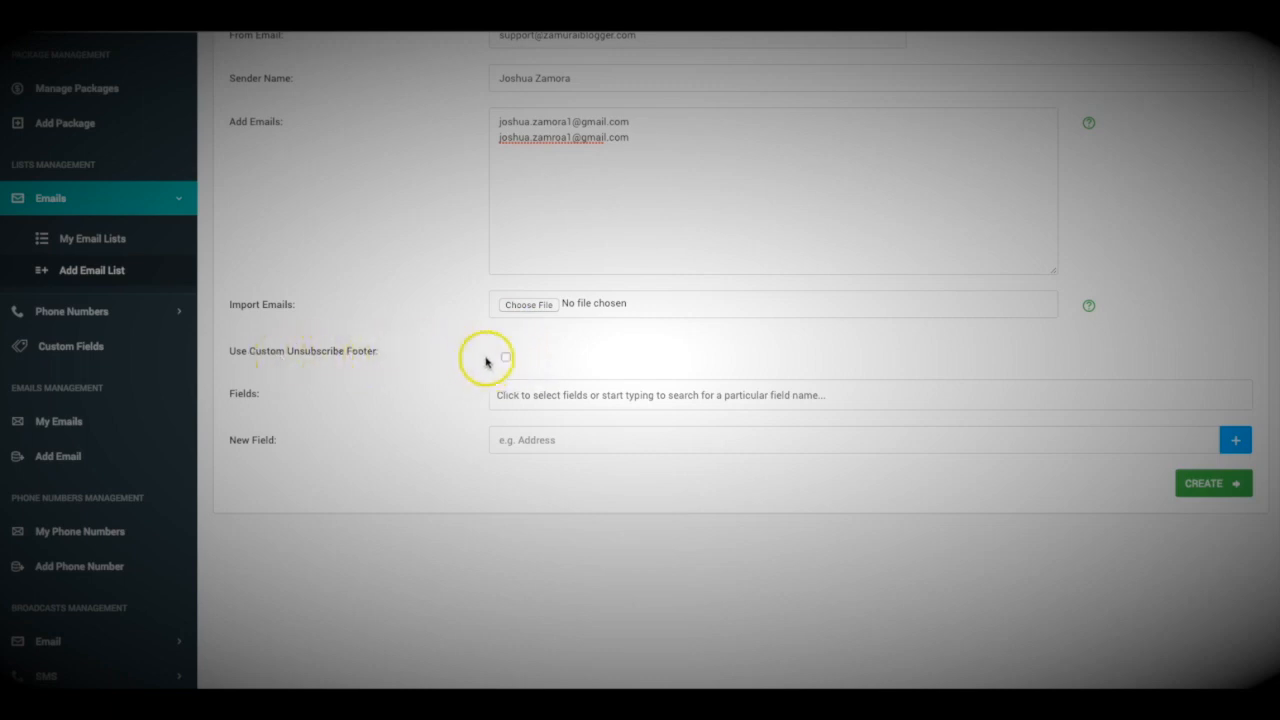
Enable the custom unsubscribe footer, set it to Main Unsub, and look over the completed list form
scroll(480, 360, up, 1)
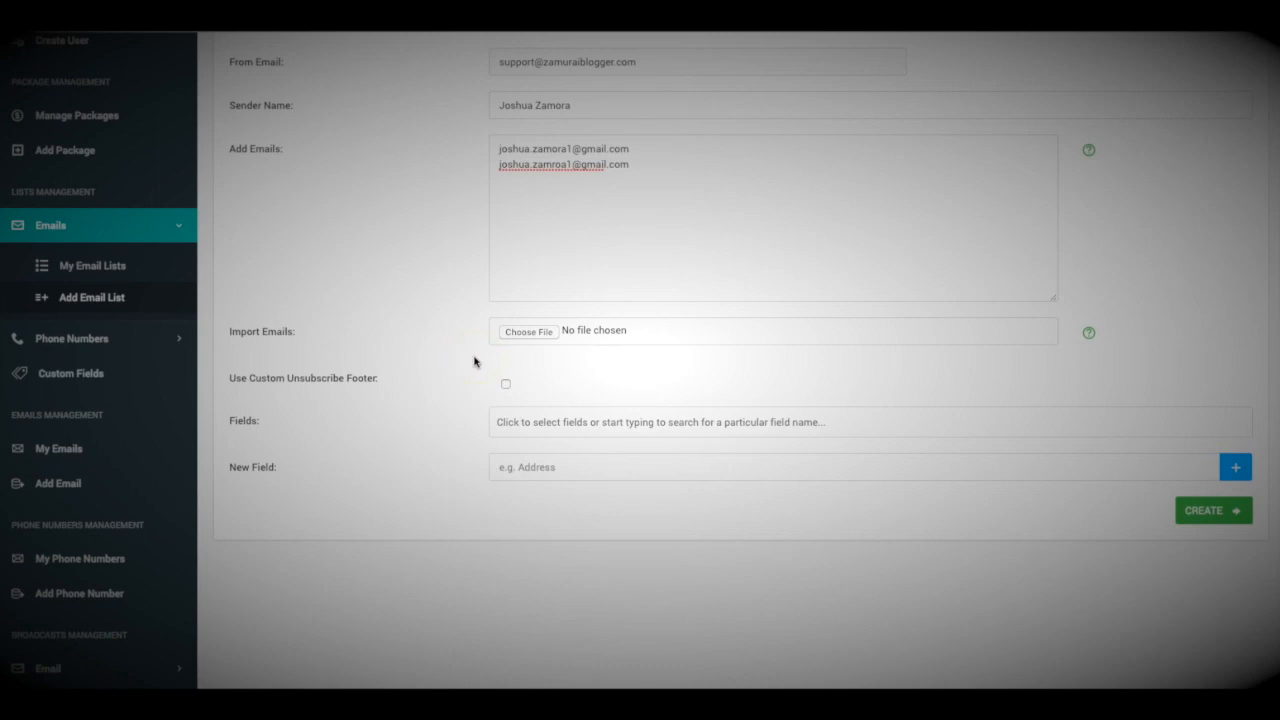
scroll(475, 362, up, 3)
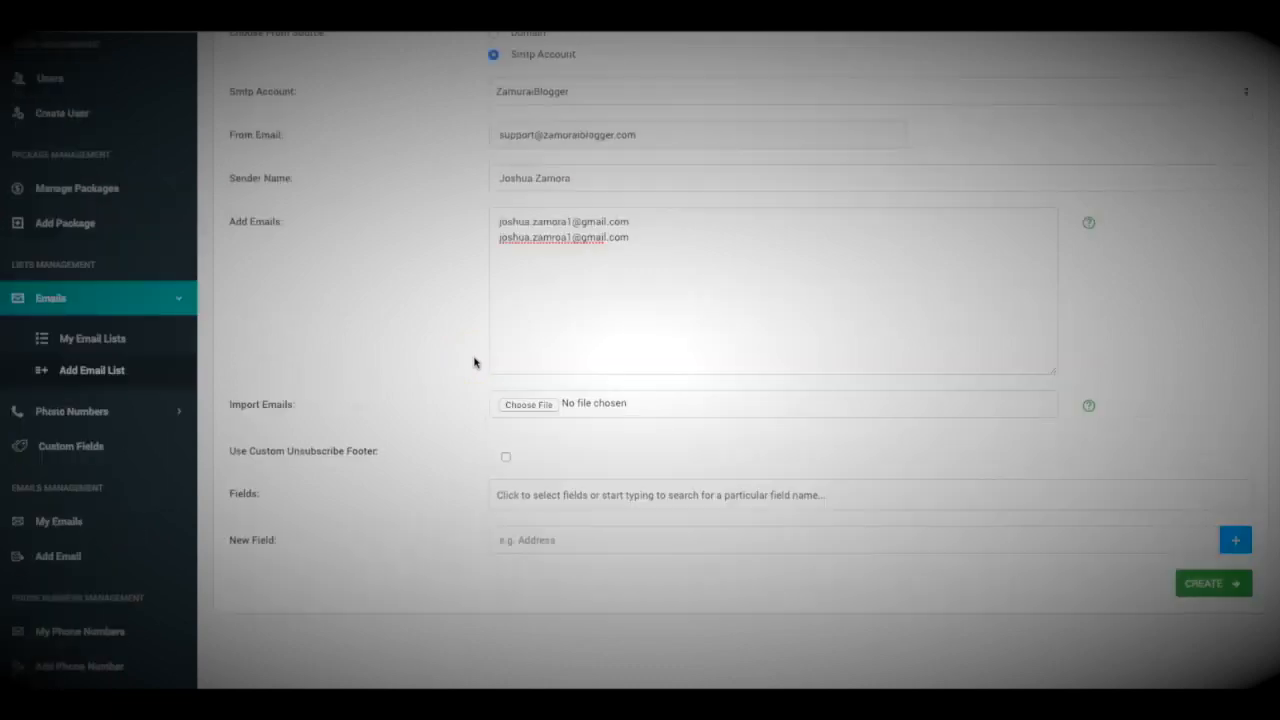
click(505, 457)
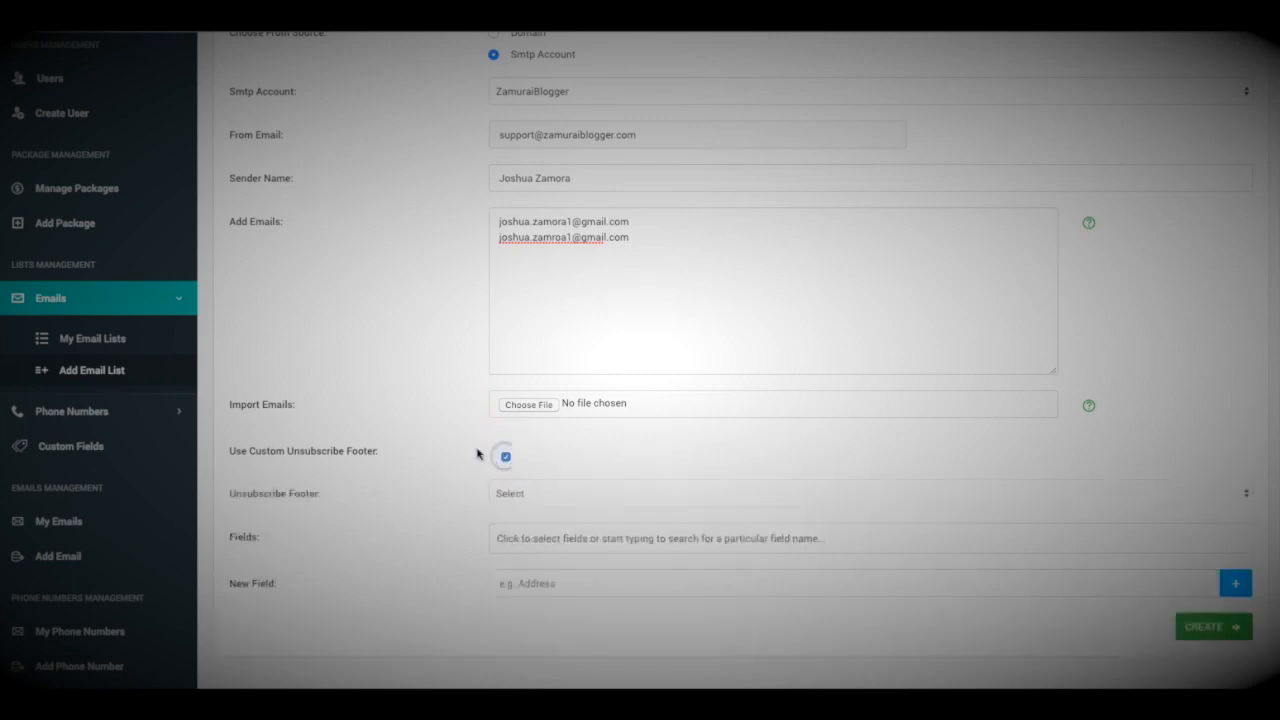
scroll(477, 454, down, 1)
click(534, 469)
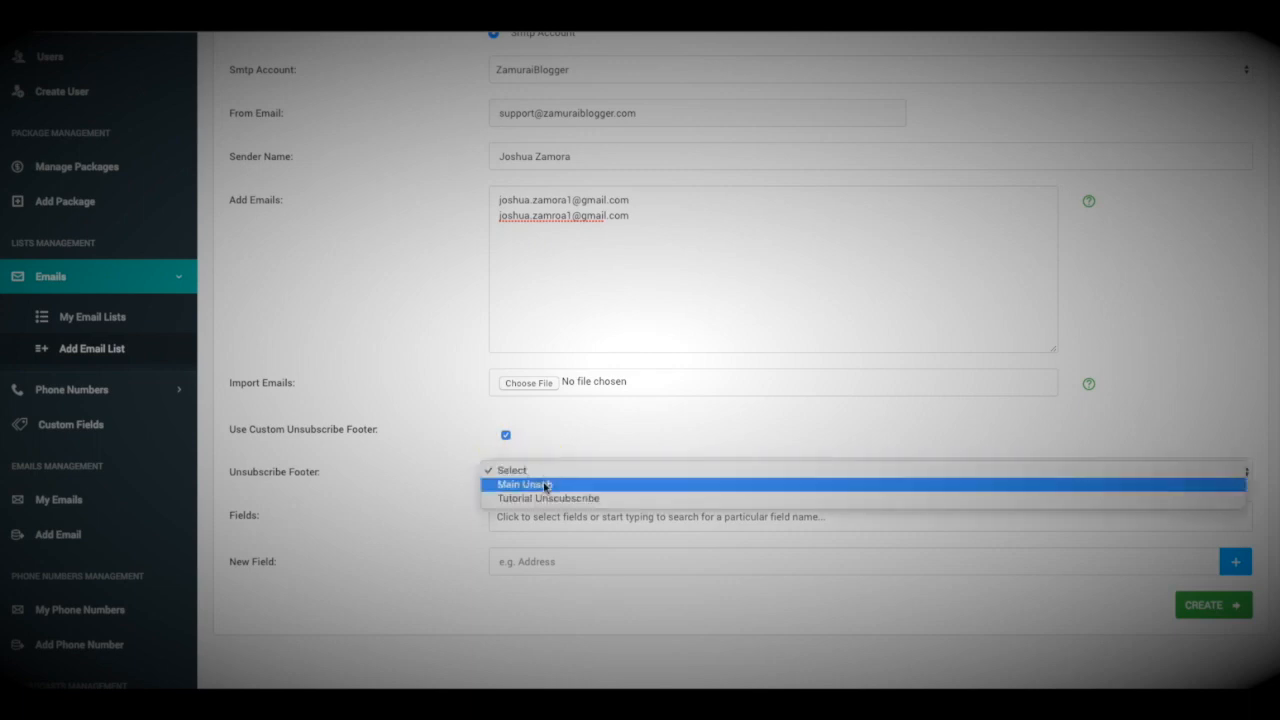
click(553, 485)
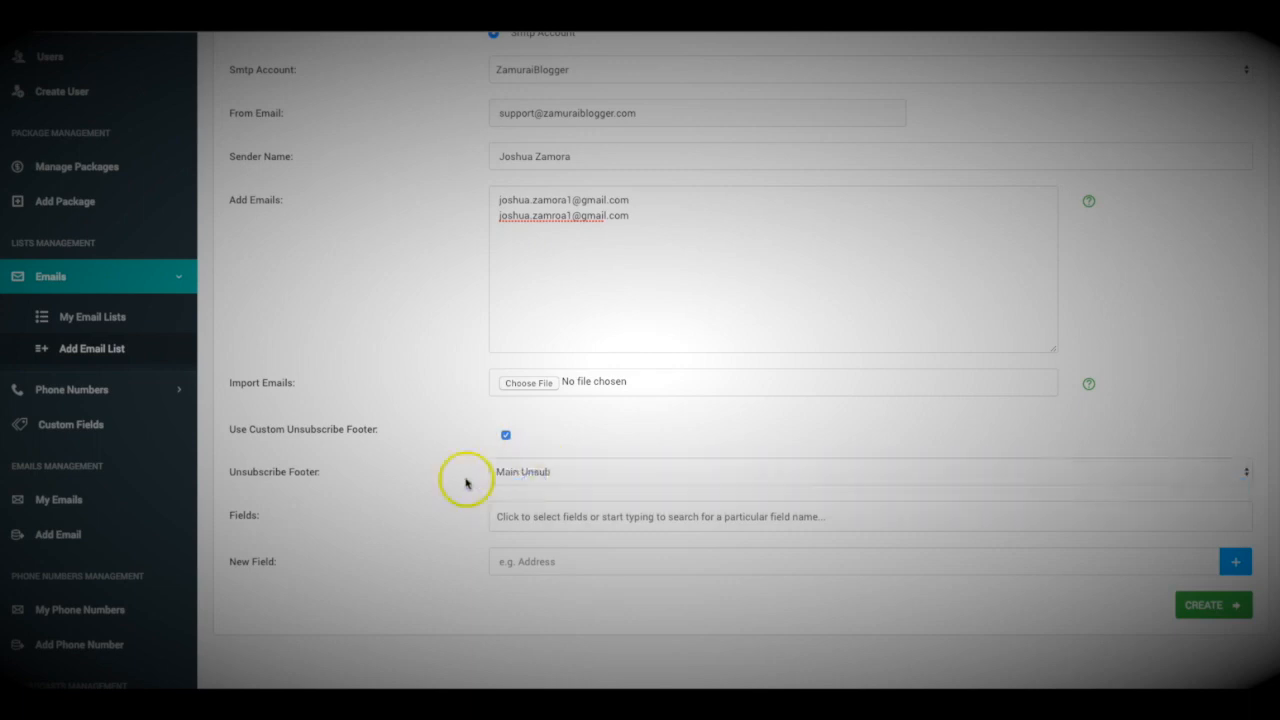
scroll(490, 455, down, 1)
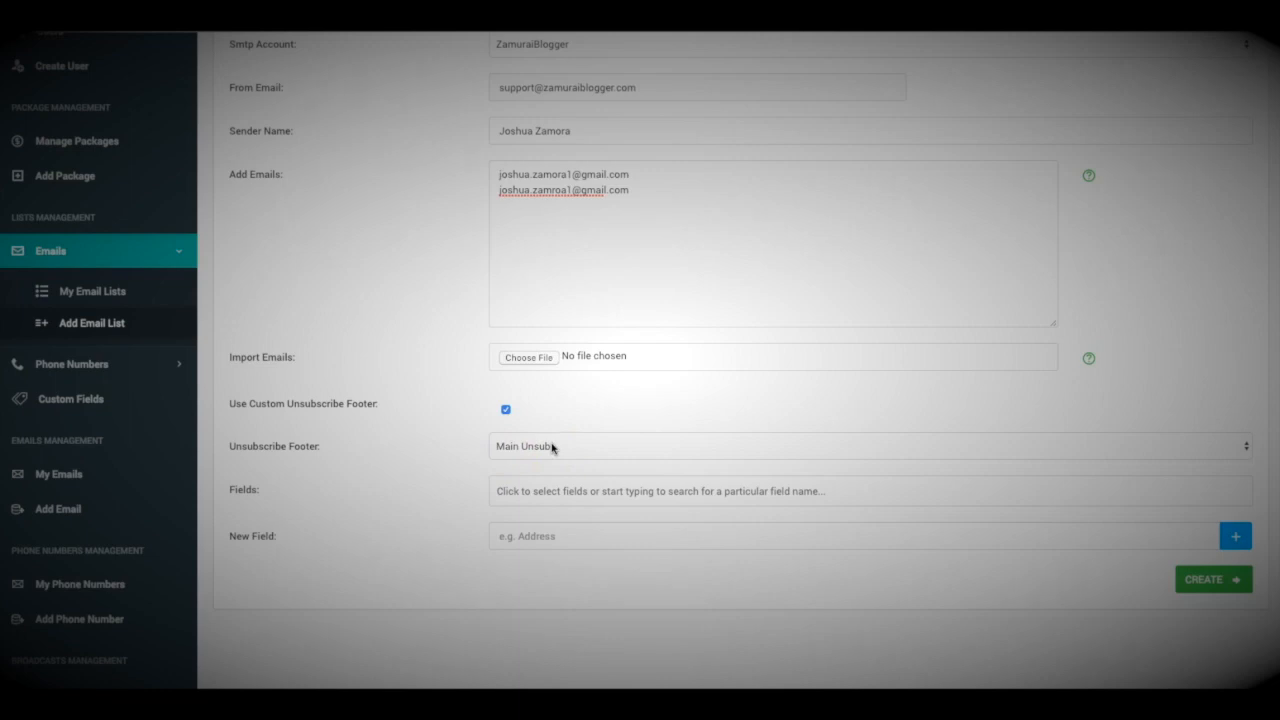
scroll(551, 447, up, 5)
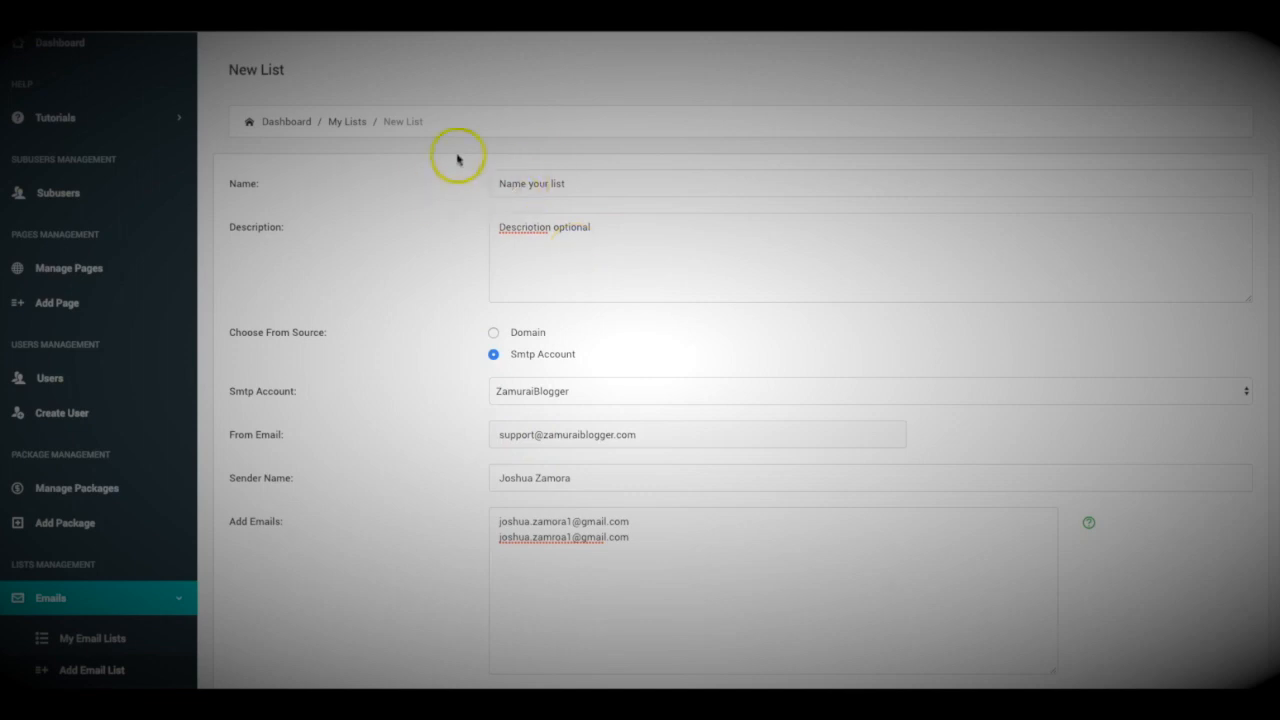
scroll(463, 238, down, 6)
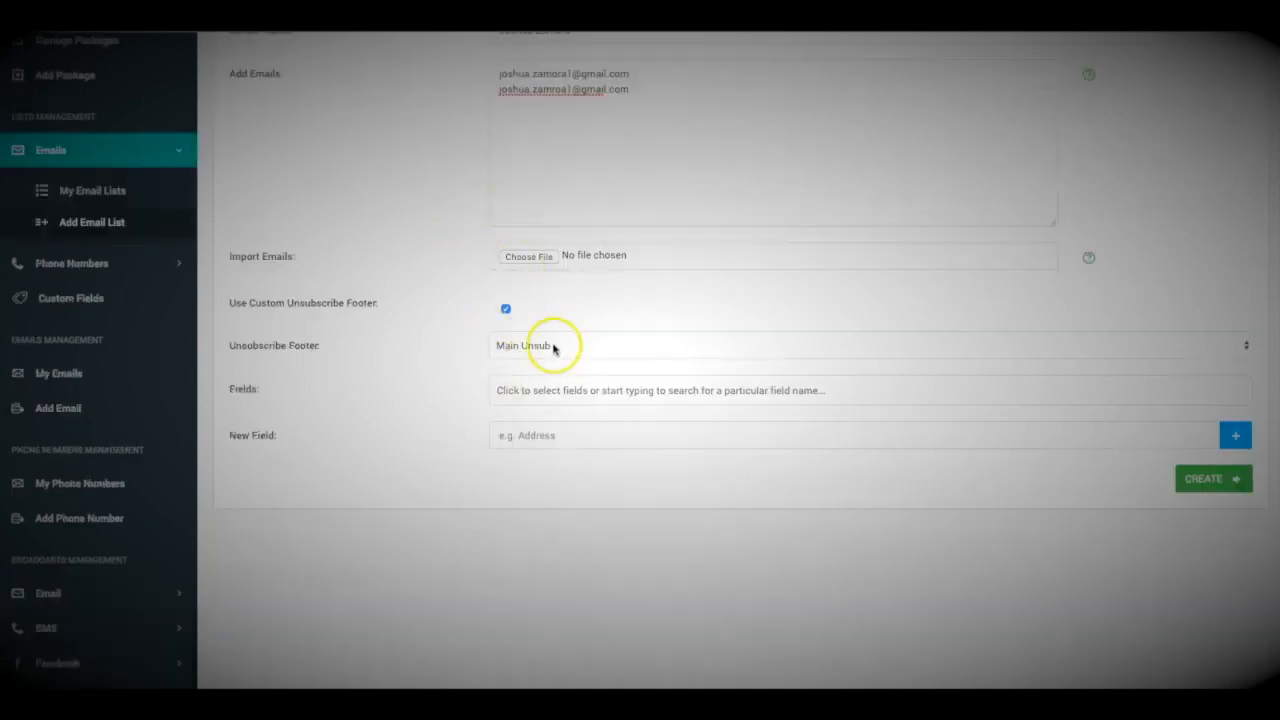
scroll(513, 328, up, 6)
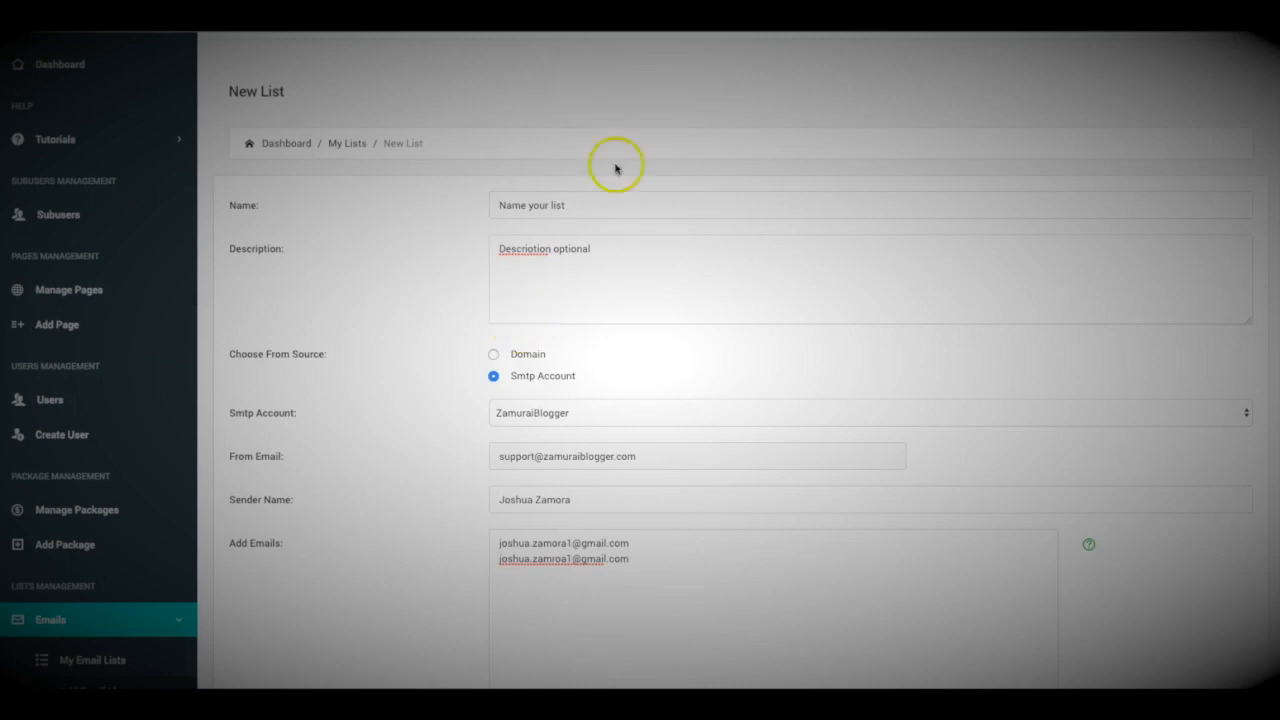
scroll(480, 245, down, 8)
scroll(406, 158, up, 2)
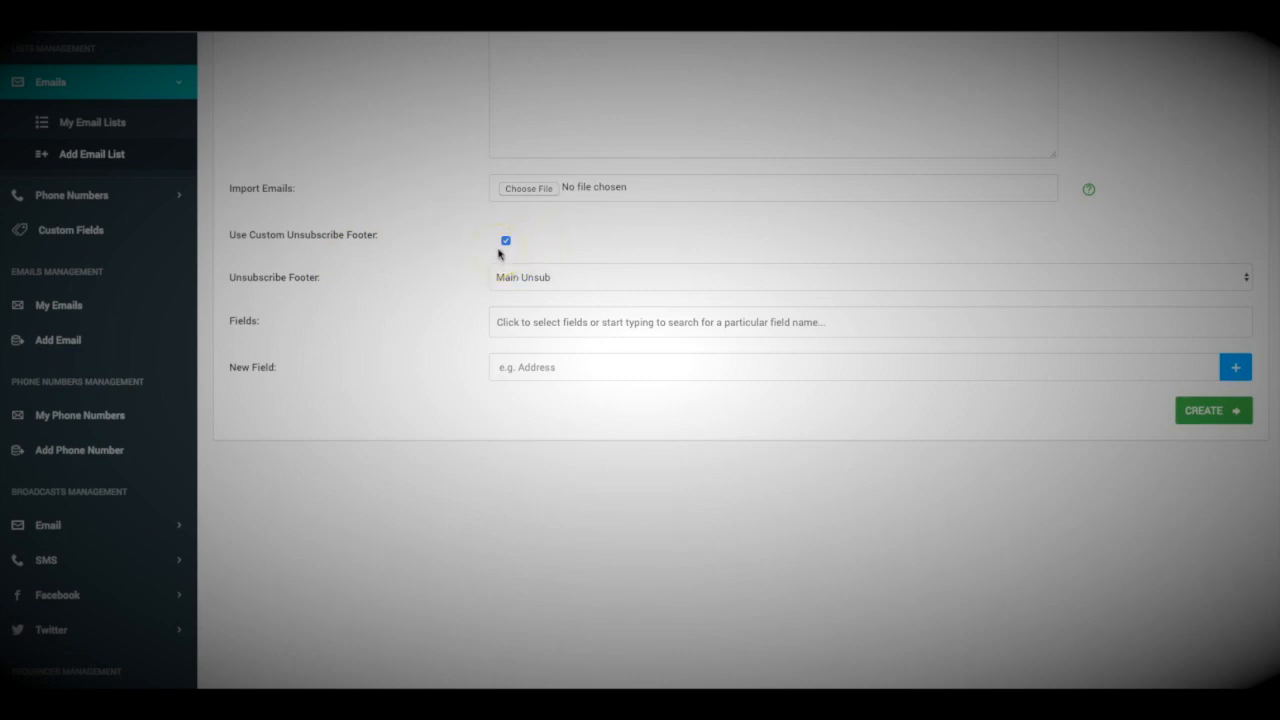
scroll(451, 250, down, 1)
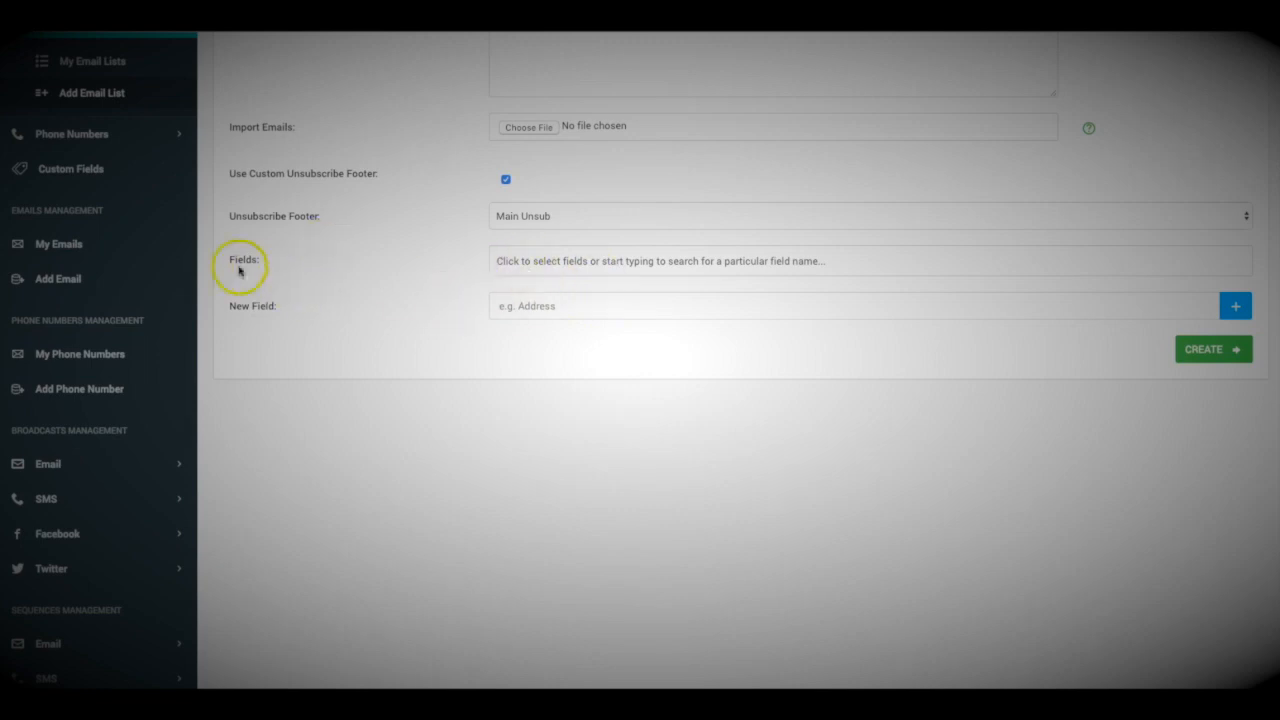
scroll(795, 470, up, 5)
scroll(740, 460, down, 8)
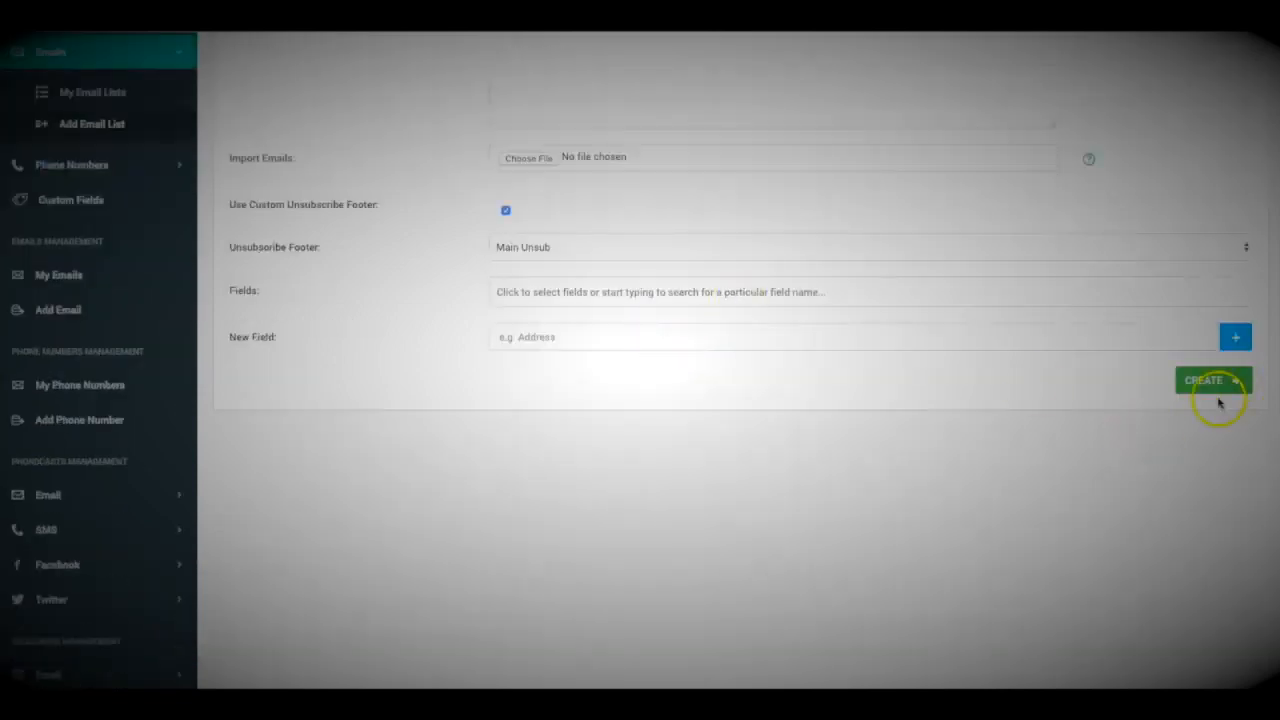
Create the 'Name your list' list, view its emails, then go to My Emails' Add Email form
click(1210, 381)
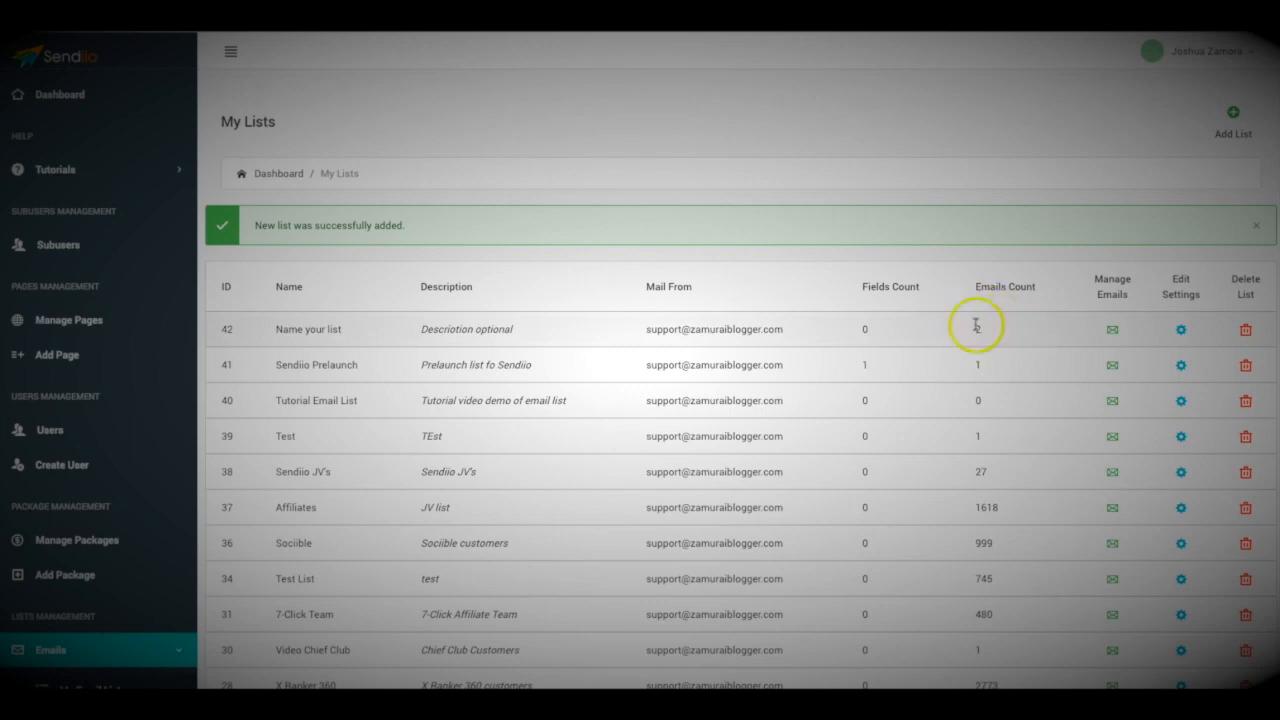
click(1021, 318)
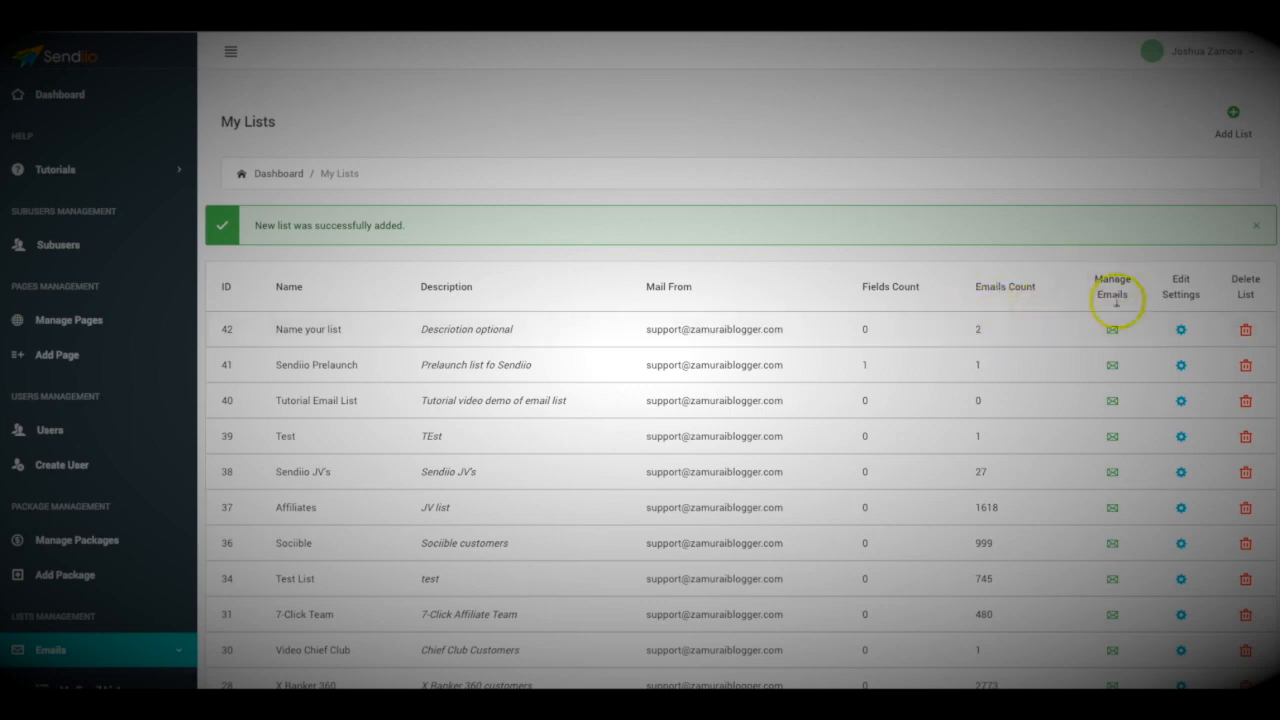
click(1112, 331)
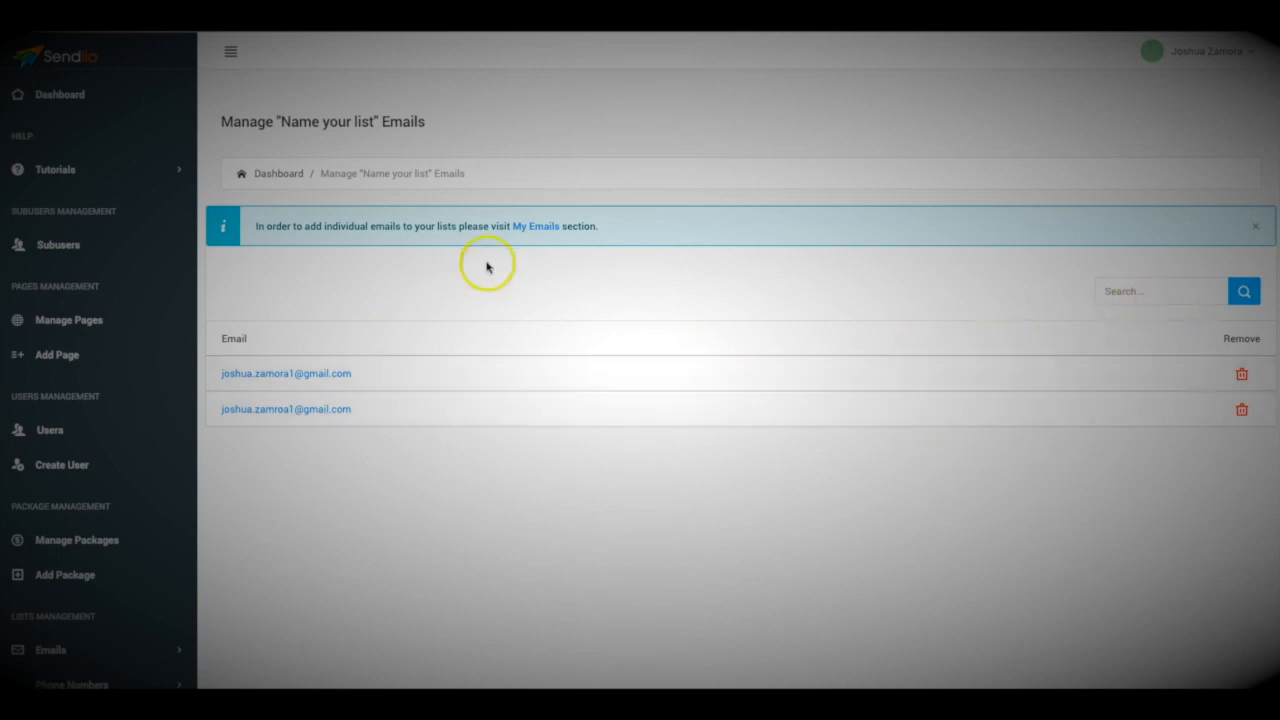
click(538, 228)
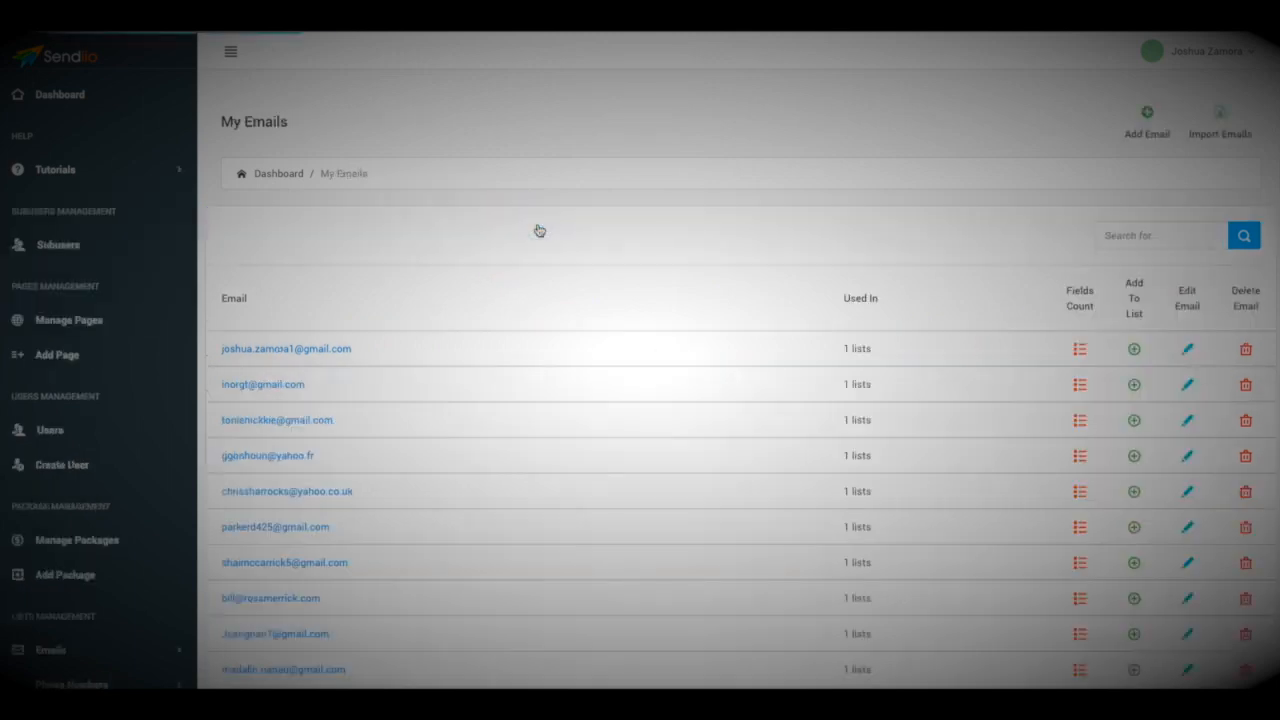
click(1150, 118)
Add a test email address assigned to the 'Name your list' list
click(625, 271)
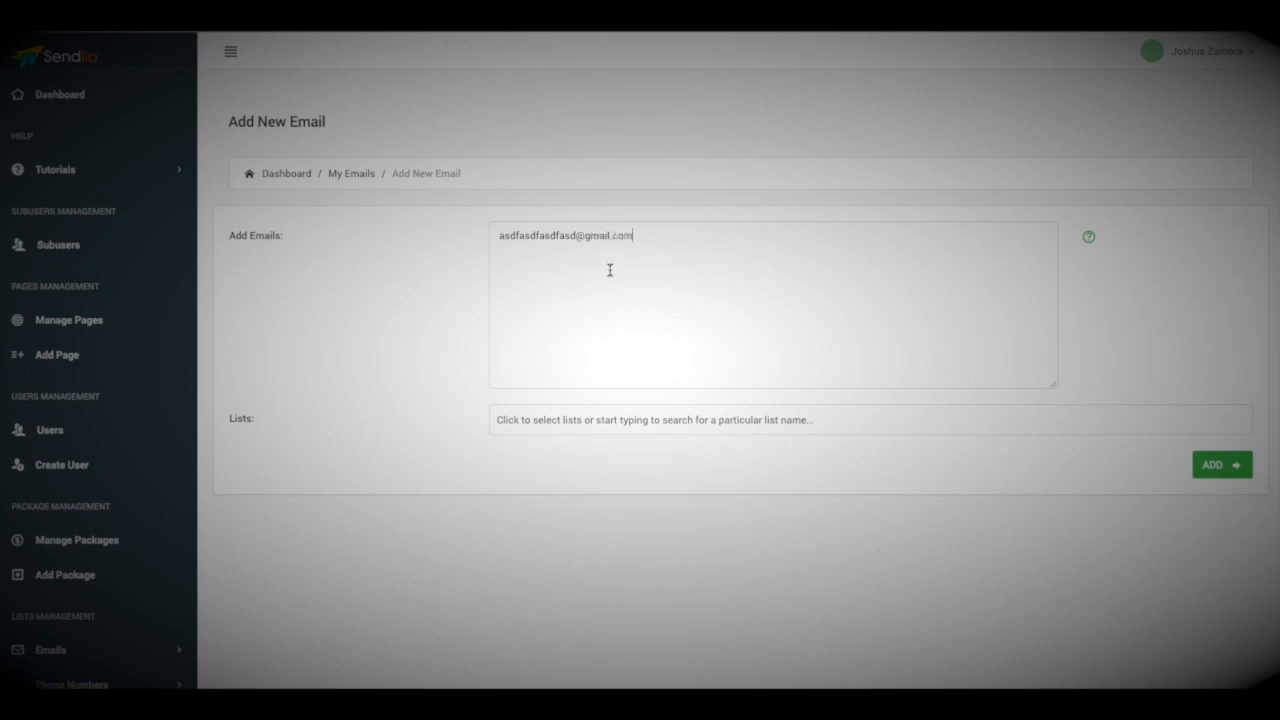
click(672, 418)
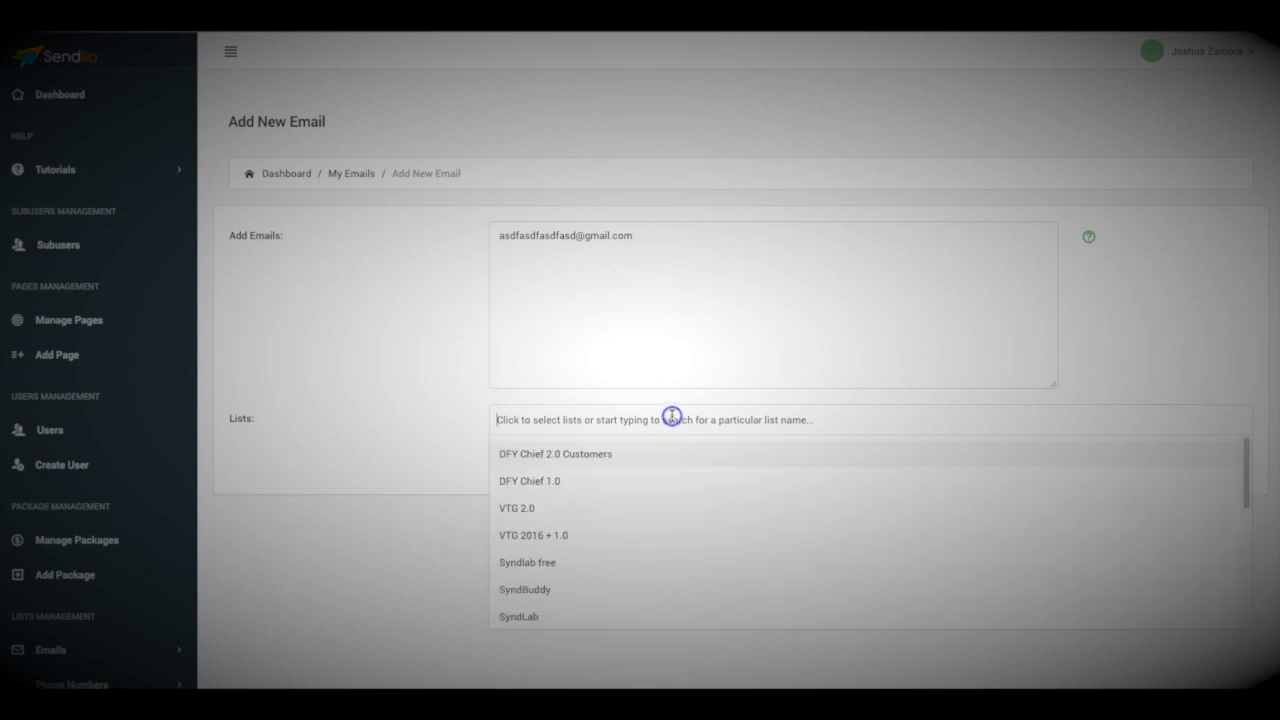
scroll(612, 488, down, 4)
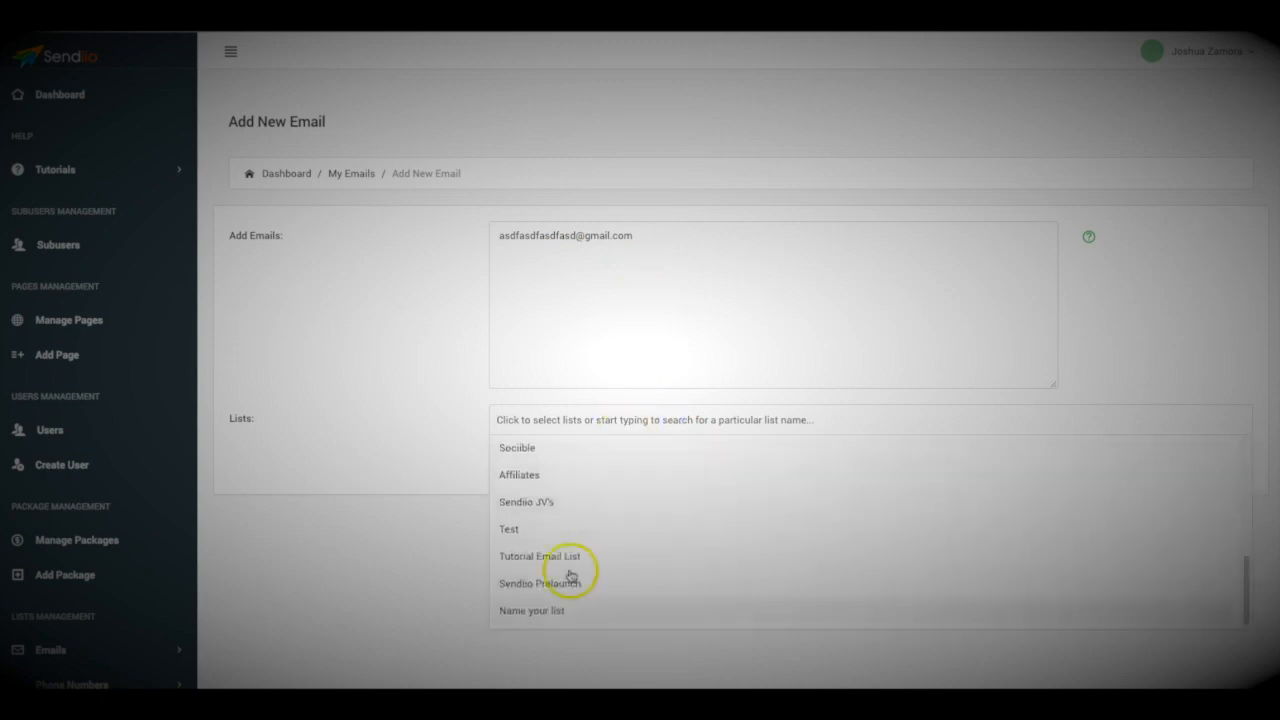
click(546, 608)
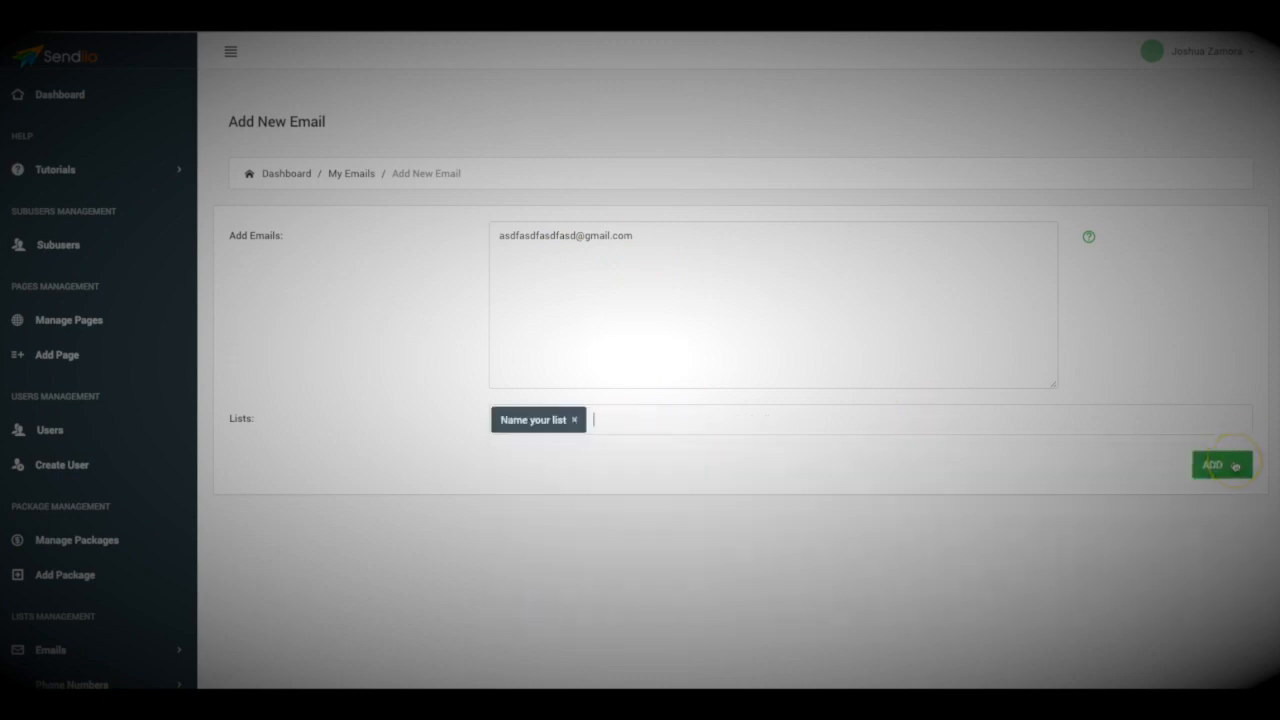
click(1222, 465)
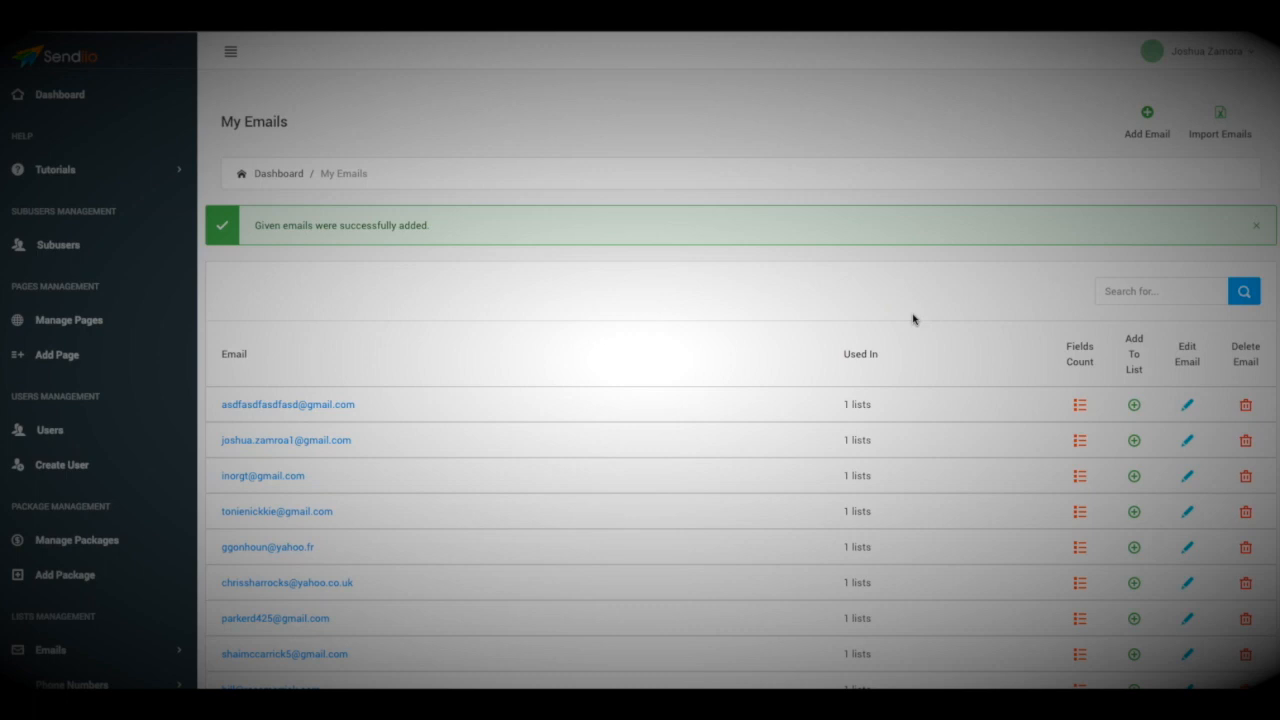
Expand Broadcasts Management > Email in the sidebar and start a new email broadcast
click(817, 270)
scroll(150, 283, down, 3)
scroll(150, 283, down, 2)
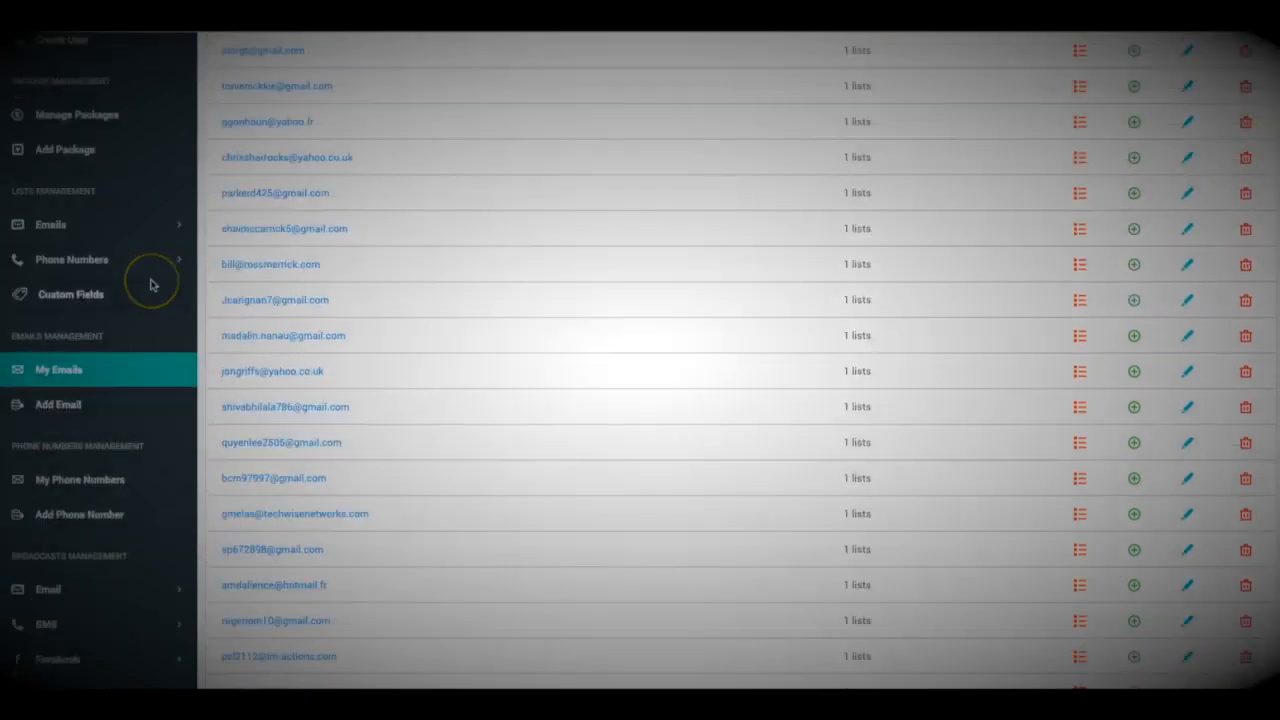
scroll(150, 285, down, 2)
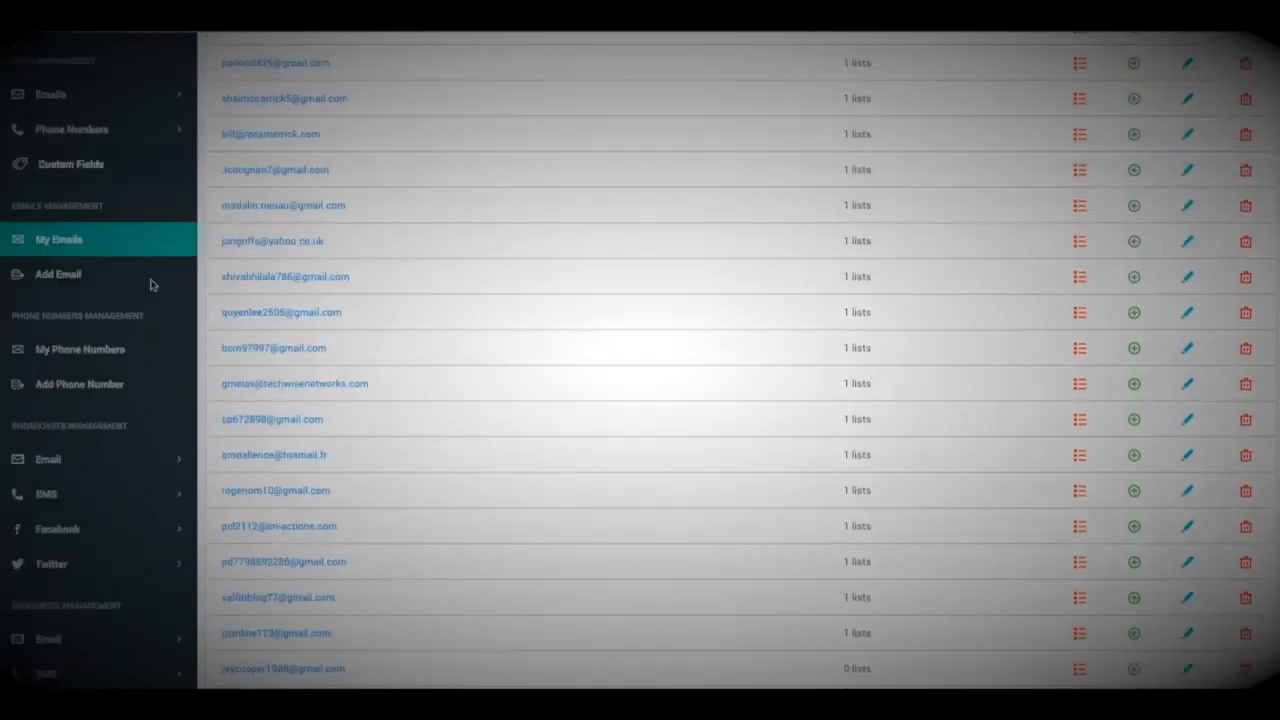
scroll(150, 285, down, 1)
click(110, 370)
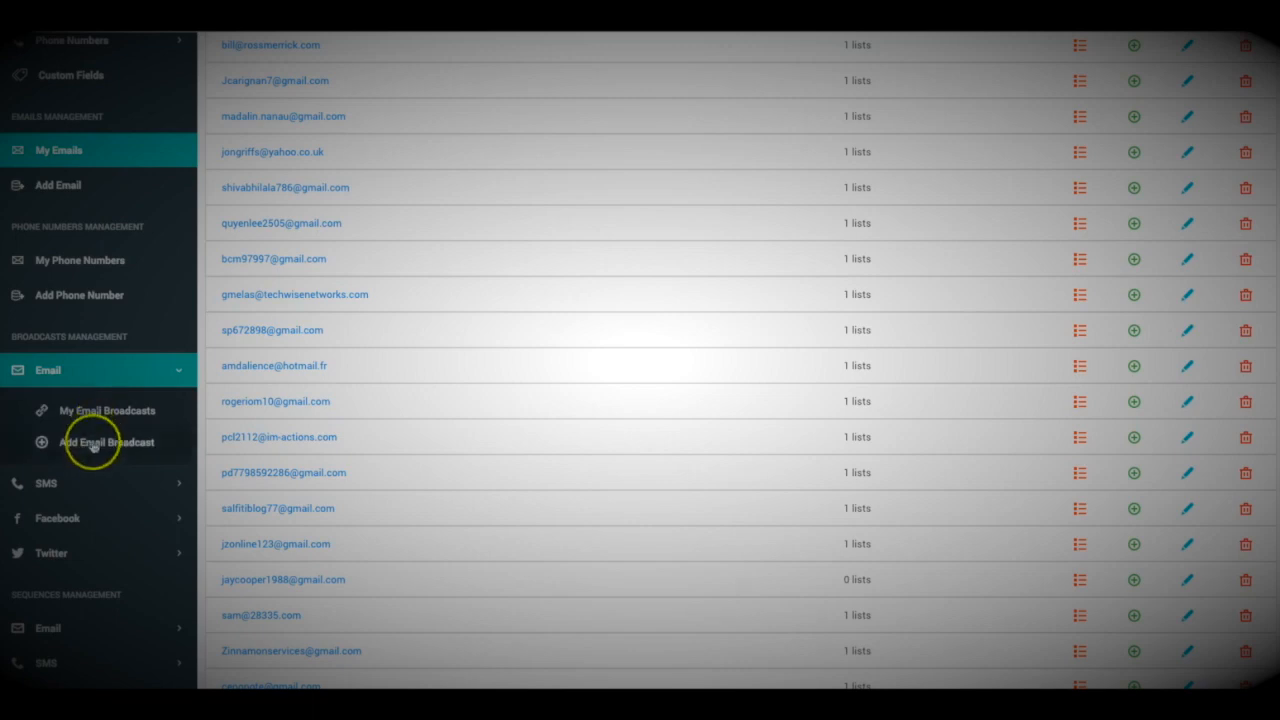
click(130, 440)
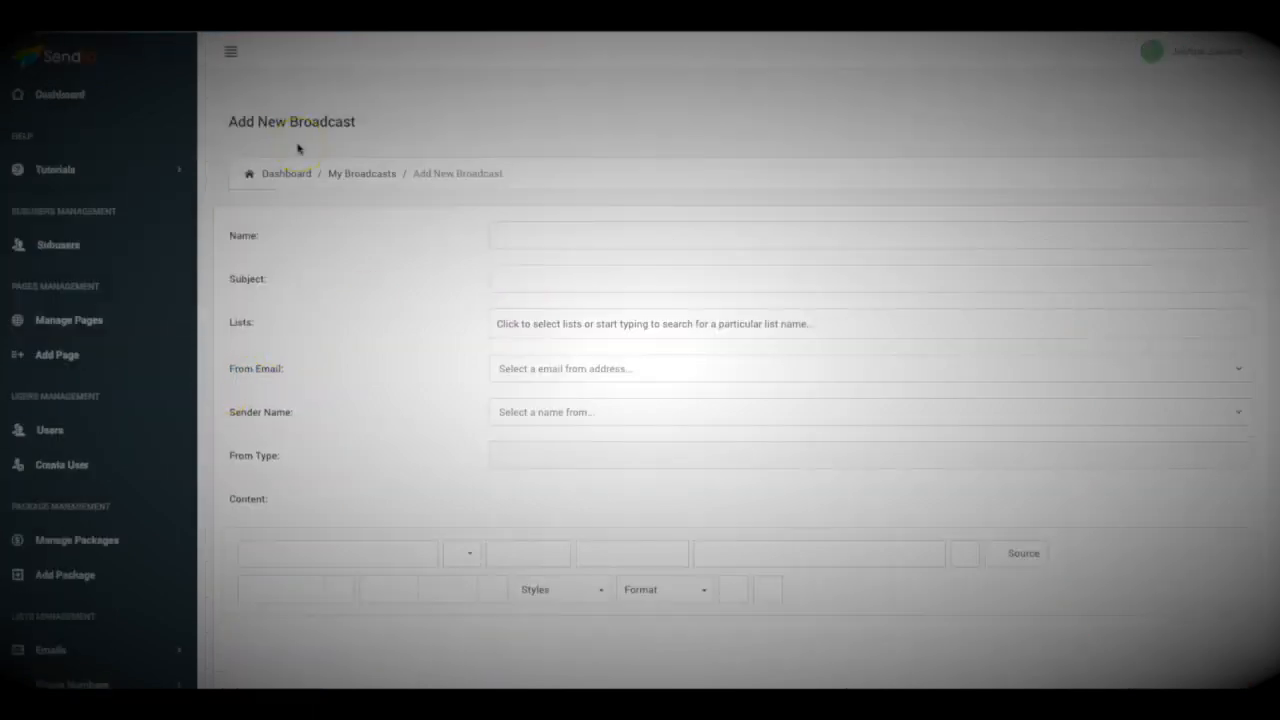
Fill in the broadcast name and set the subject to 'Amazing New Software for Sale'
click(531, 230)
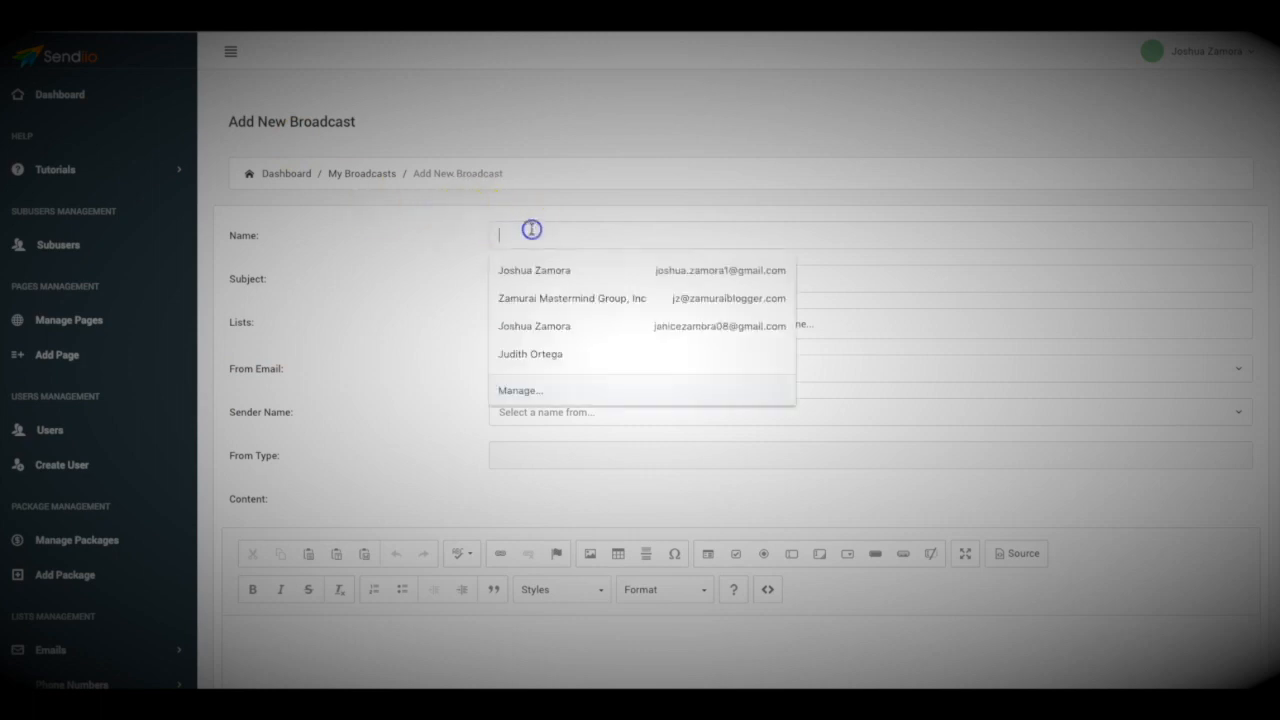
text(Enter the name here)
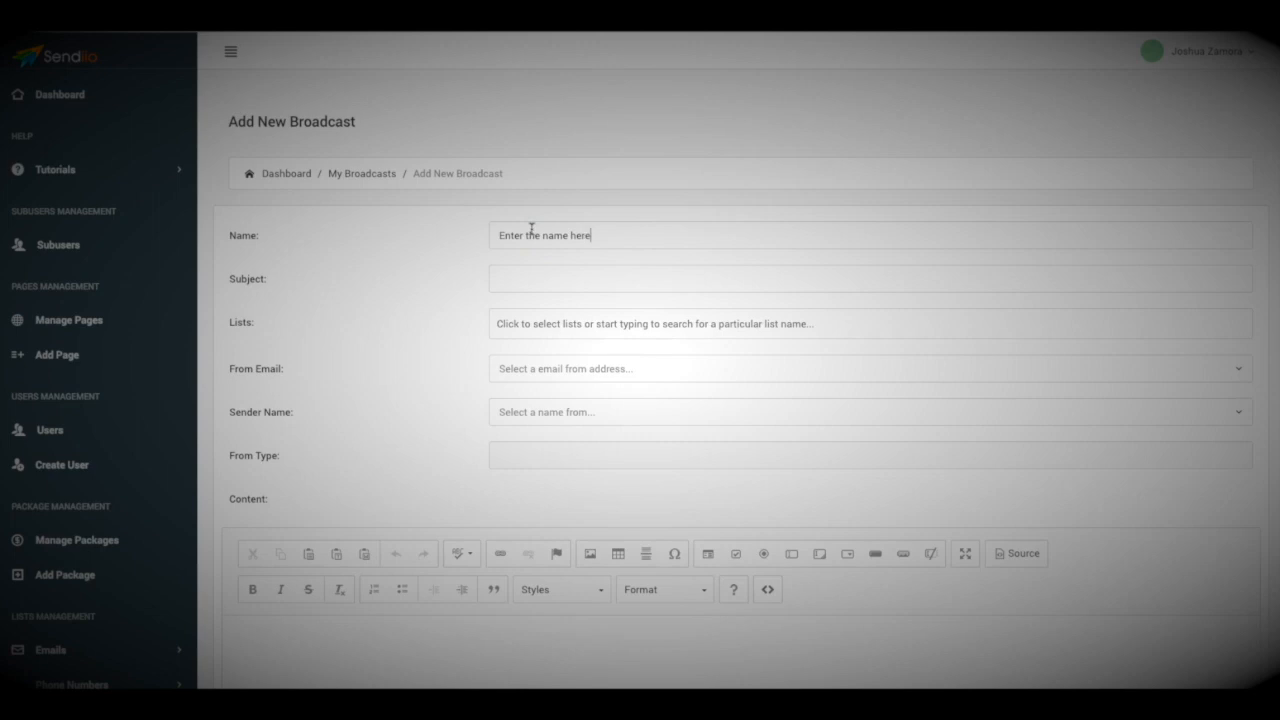
click(577, 288)
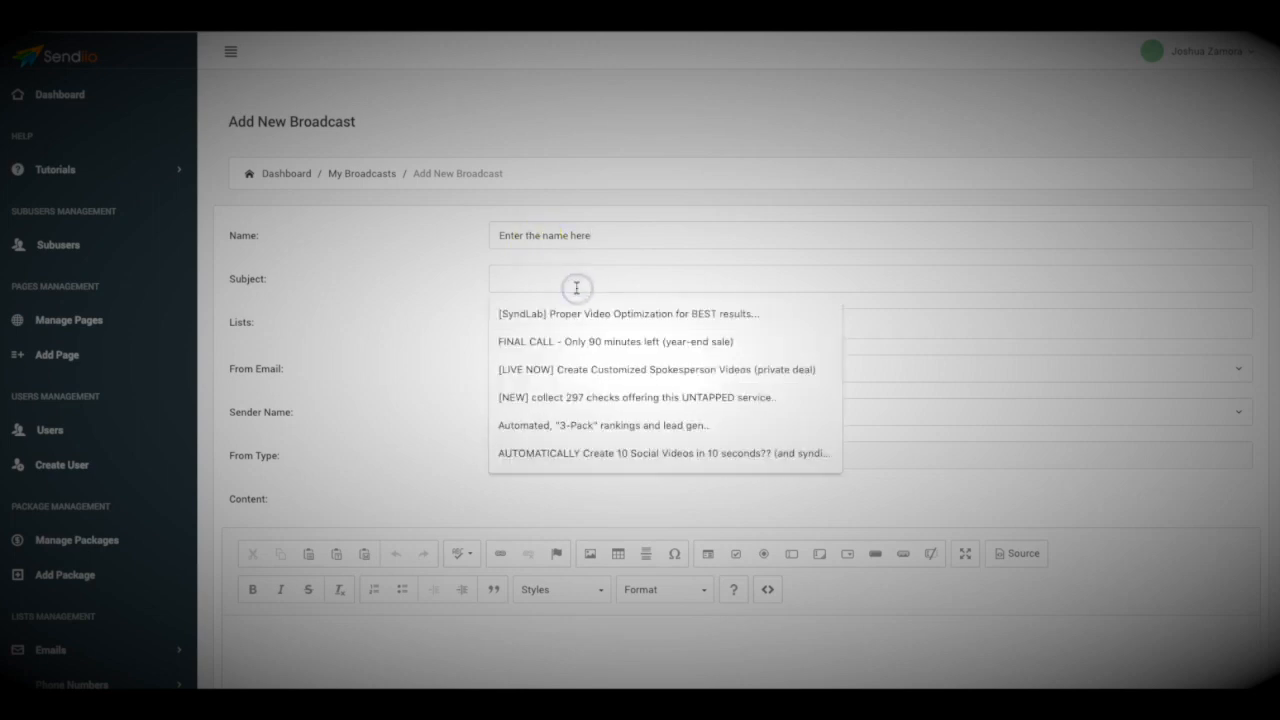
text(Ama)
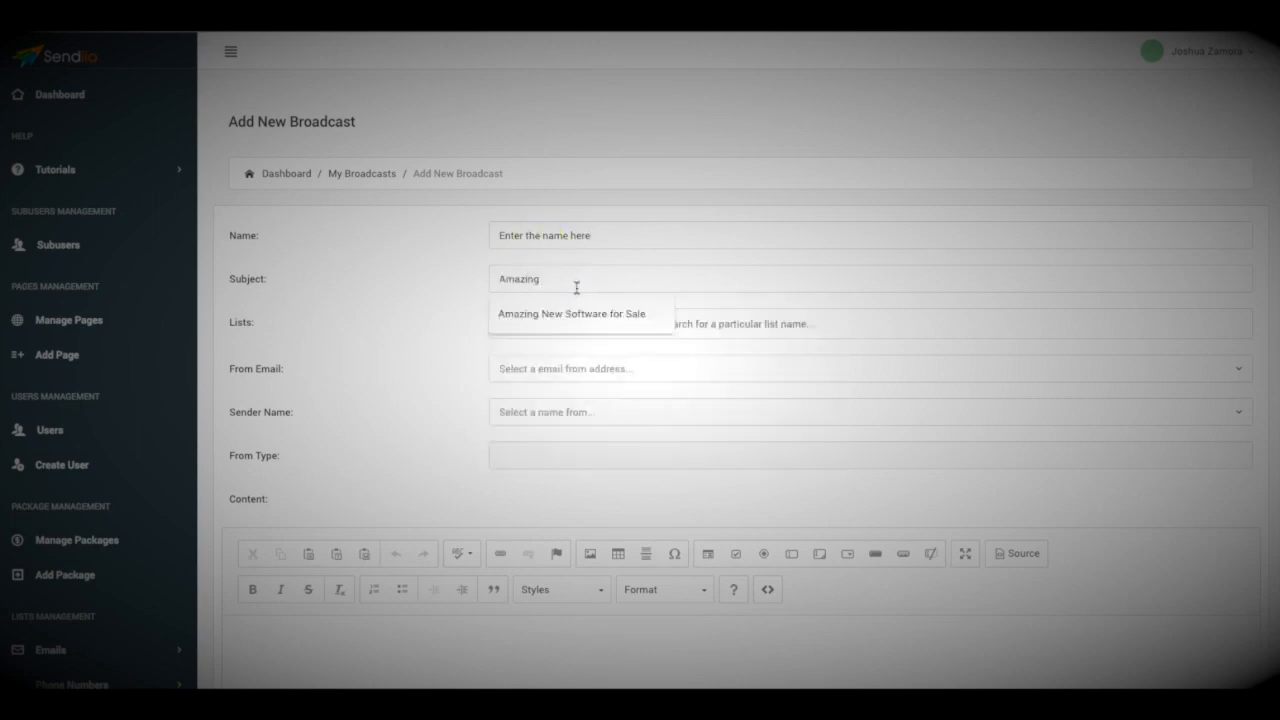
text(zing)
click(574, 318)
Add Name your list, Affiliates, DFY Chief 2.0 Customers, DFY Chief 1.0, Sendiio Prelaunch and VTG 2.0 as recipients
click(537, 328)
scroll(575, 385, down, 8)
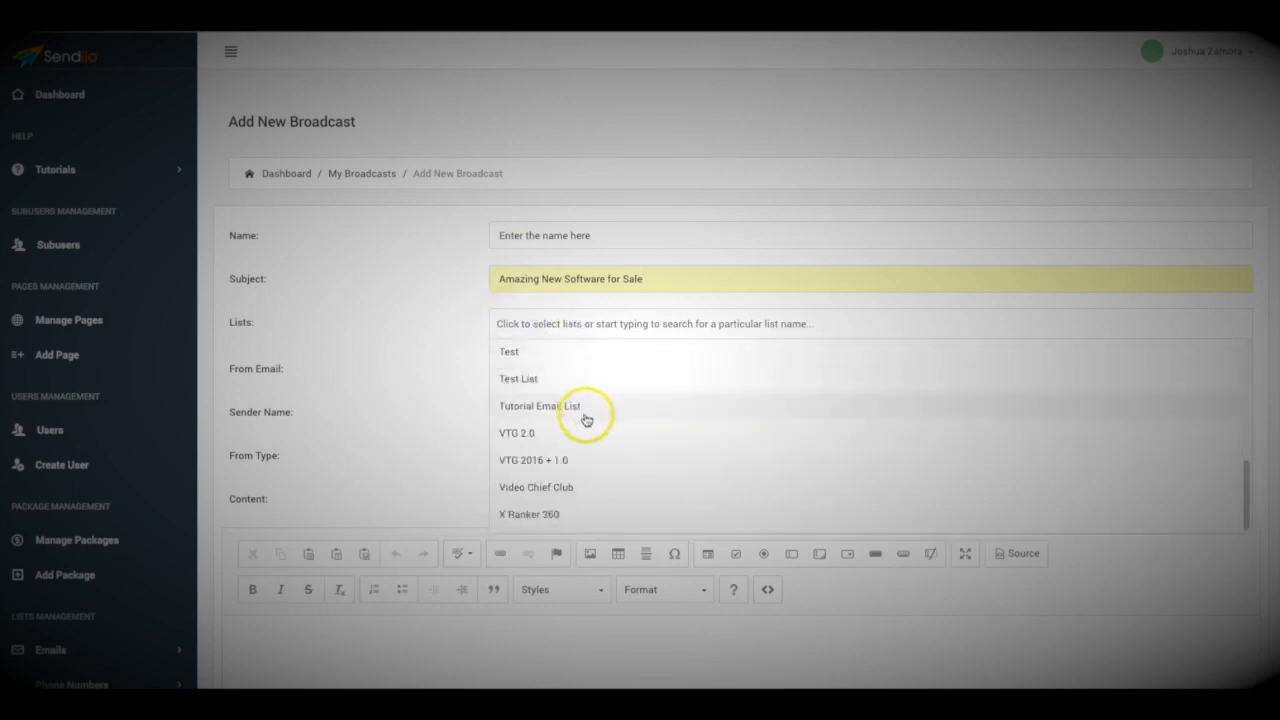
scroll(580, 408, up, 3)
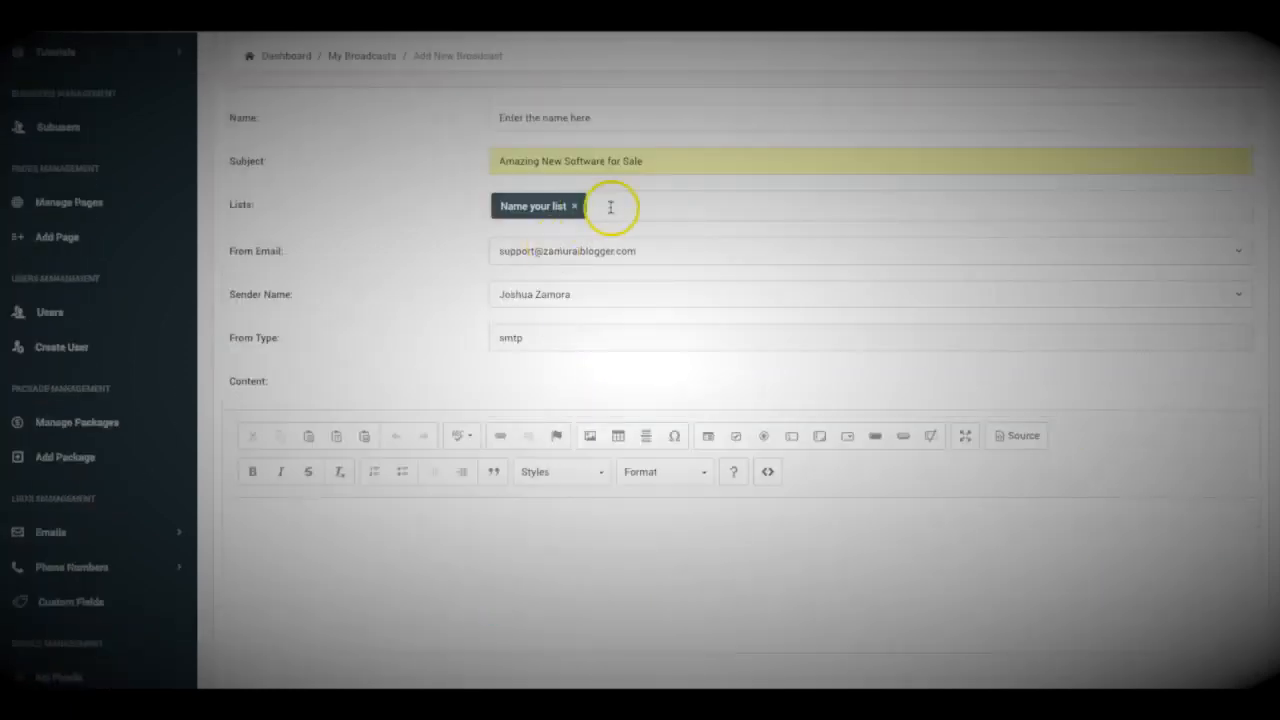
click(628, 205)
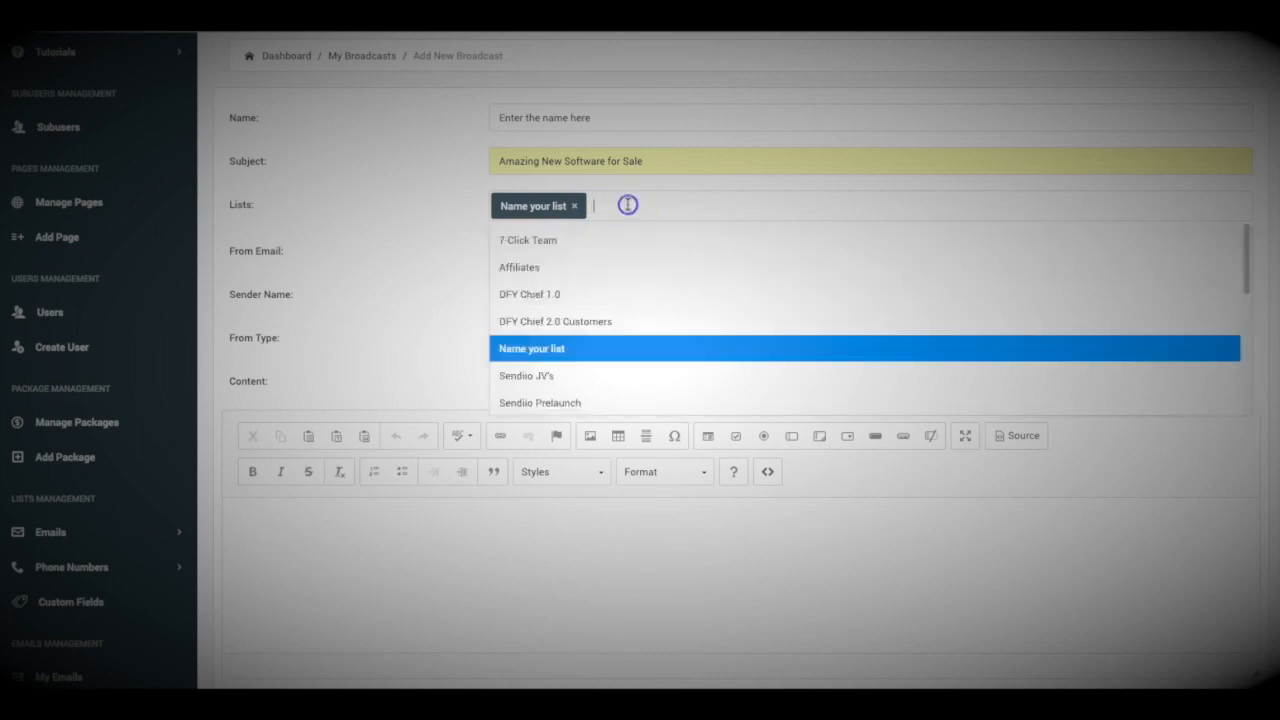
click(530, 268)
click(686, 214)
click(571, 322)
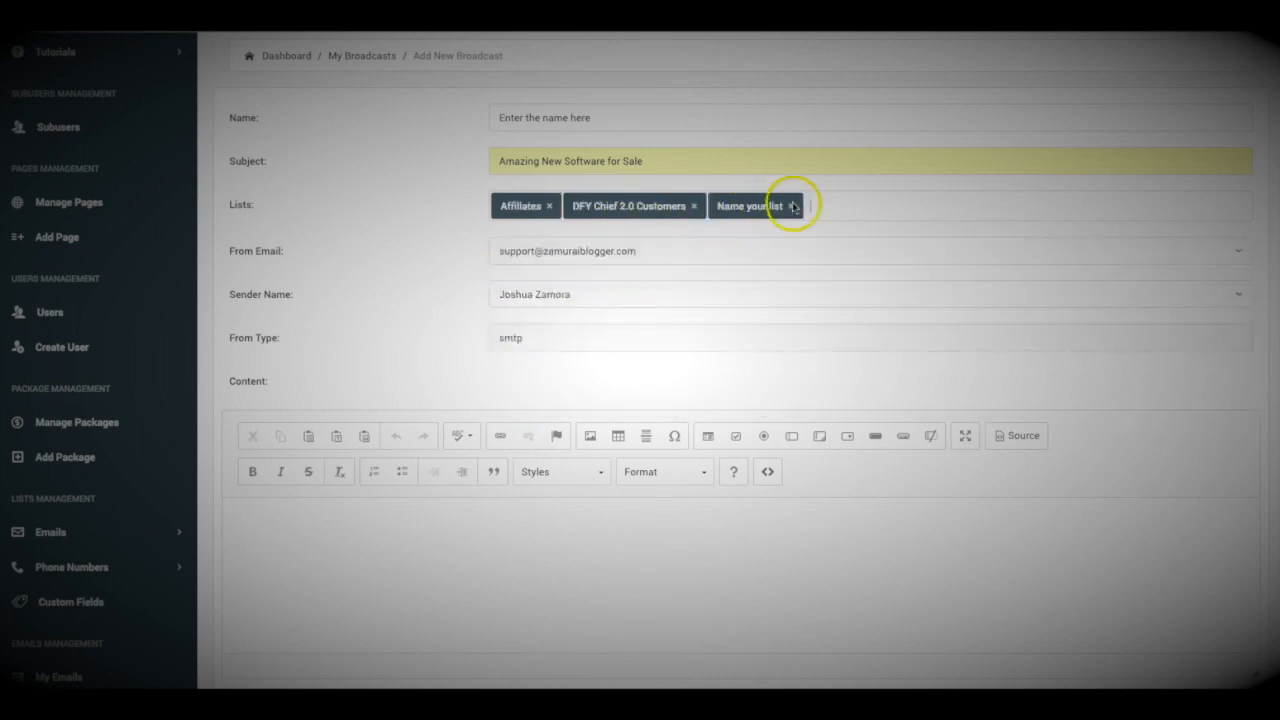
click(800, 209)
click(588, 296)
click(914, 203)
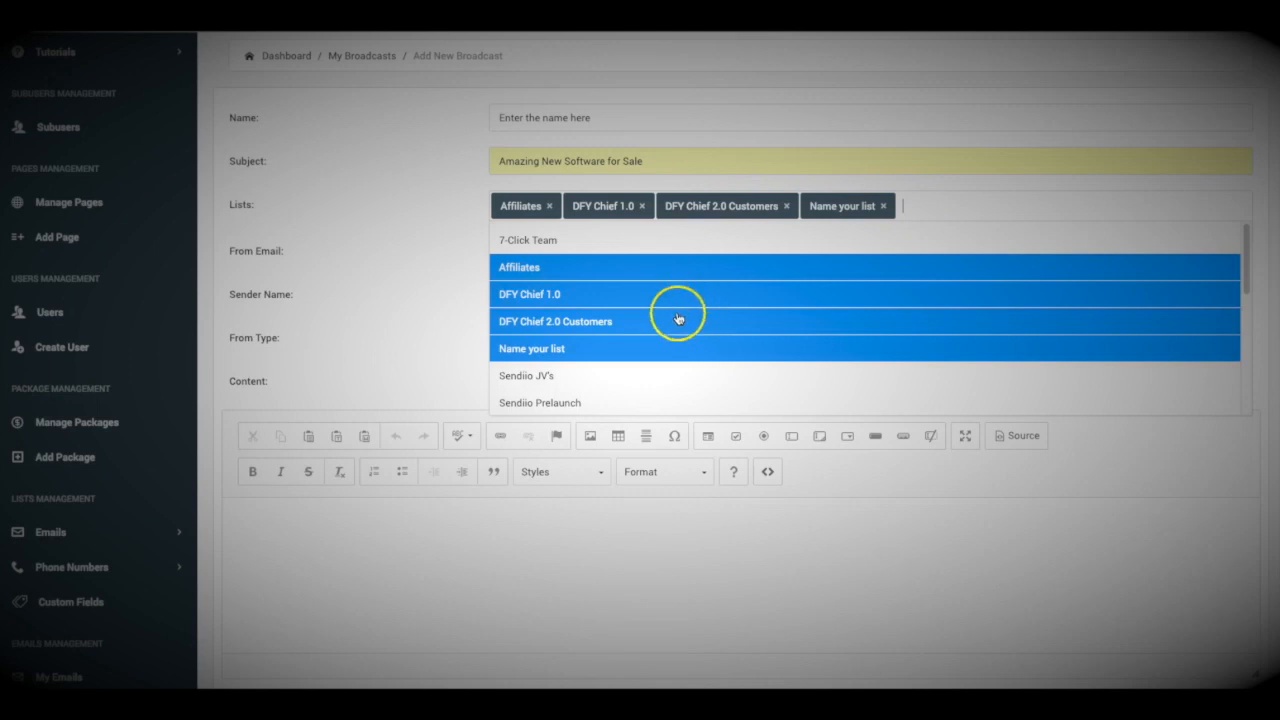
scroll(586, 334, down, 2)
click(570, 336)
click(1035, 205)
scroll(591, 378, down, 3)
click(571, 349)
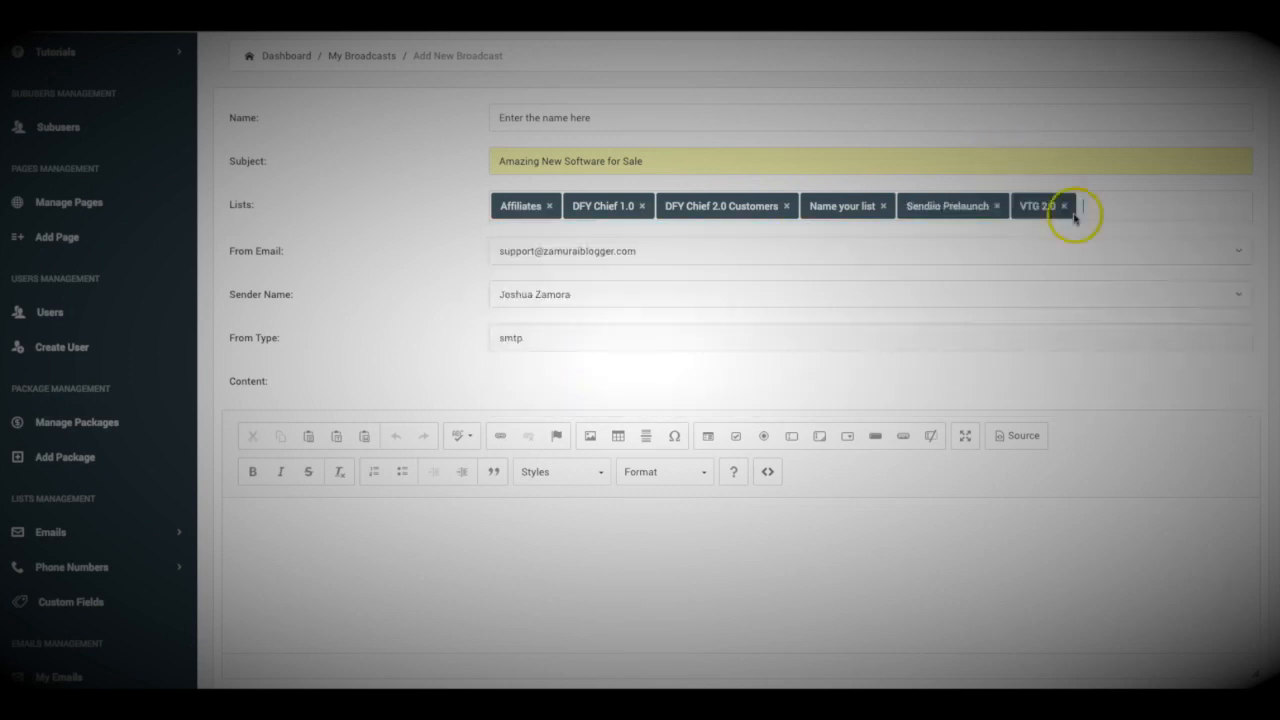
Remove the extra list tags so only 'Name your list' remains
click(1090, 206)
scroll(606, 378, down, 2)
click(584, 380)
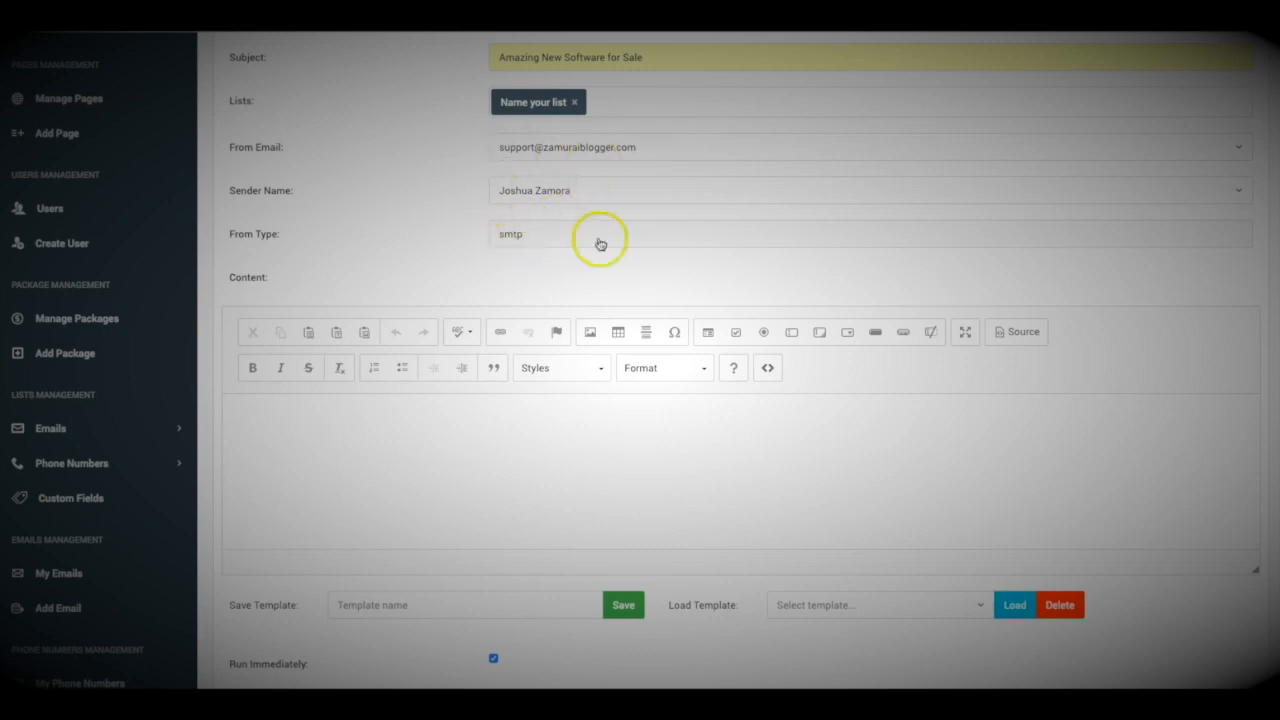
Enlarge the content editor and paste the marketing email into the body
scroll(480, 229, down, 3)
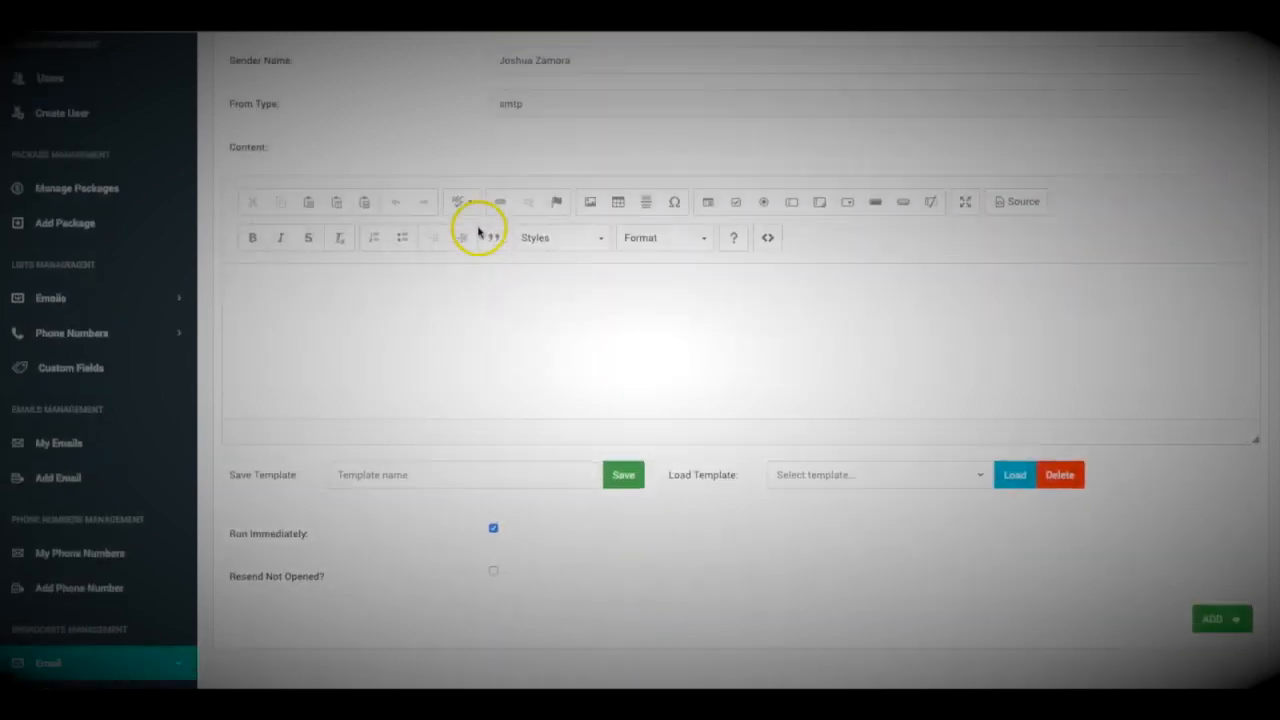
drag(1257, 427, 1255, 582)
click(471, 326)
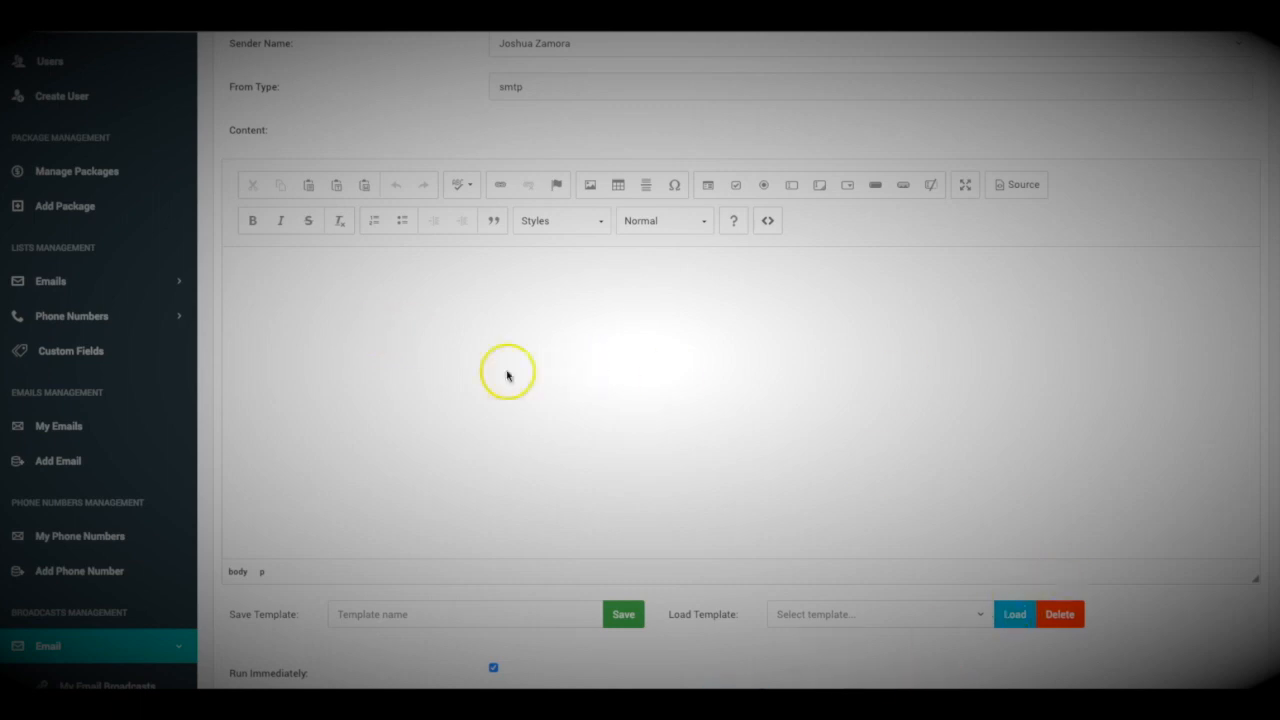
click(352, 311)
key(ctrl+v)
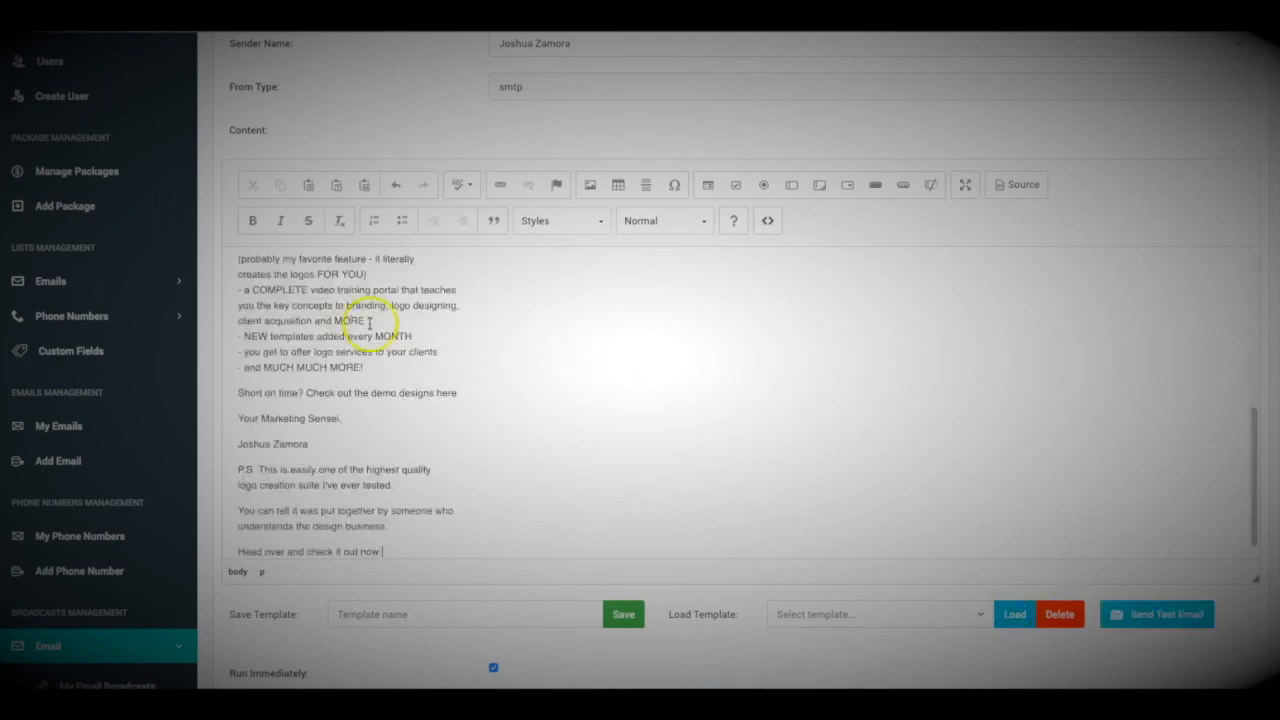
Make the feature bullet list bold
scroll(372, 343, up, 10)
scroll(372, 343, down, 5)
scroll(360, 330, up, 5)
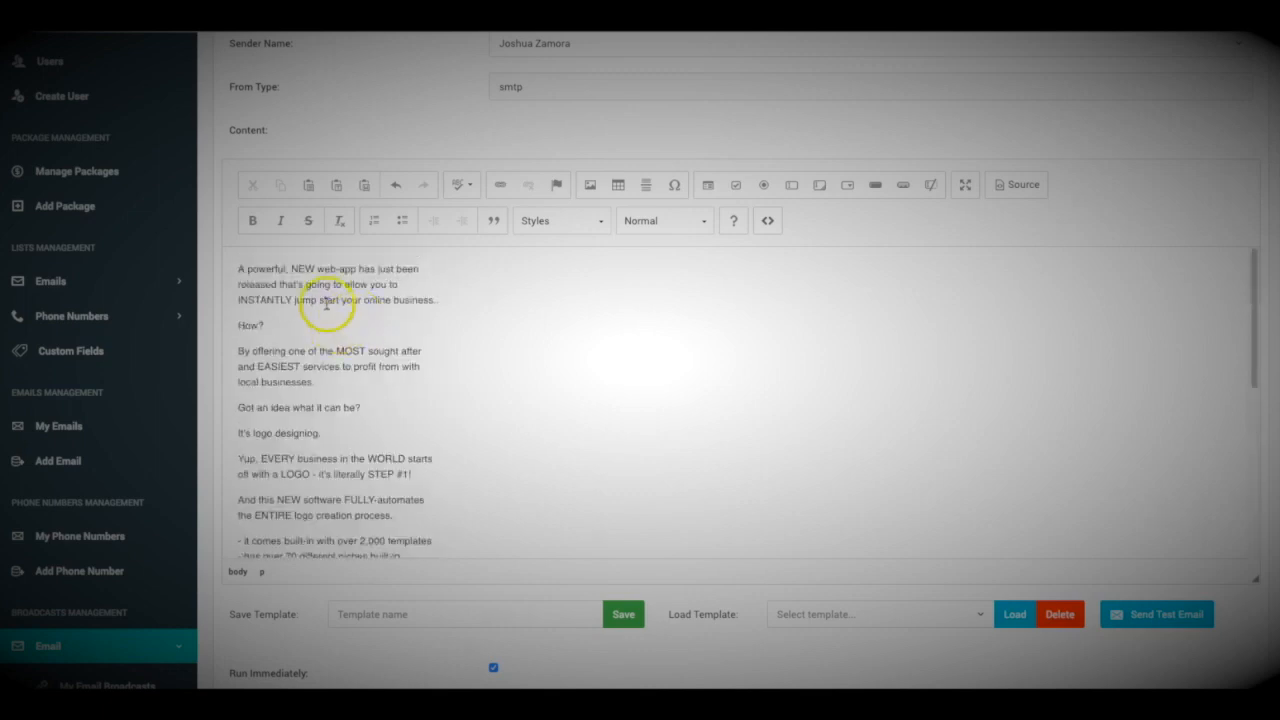
scroll(334, 305, down, 10)
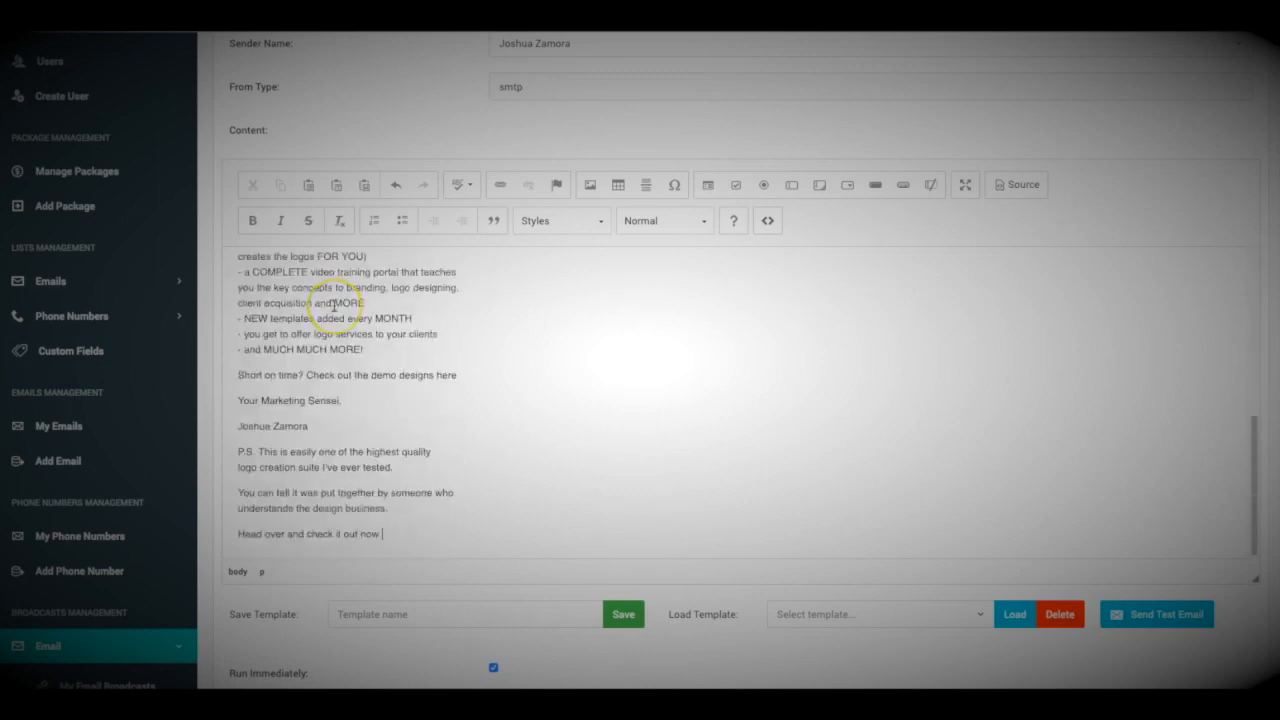
scroll(334, 305, up, 2)
drag(376, 429, 233, 261)
click(252, 220)
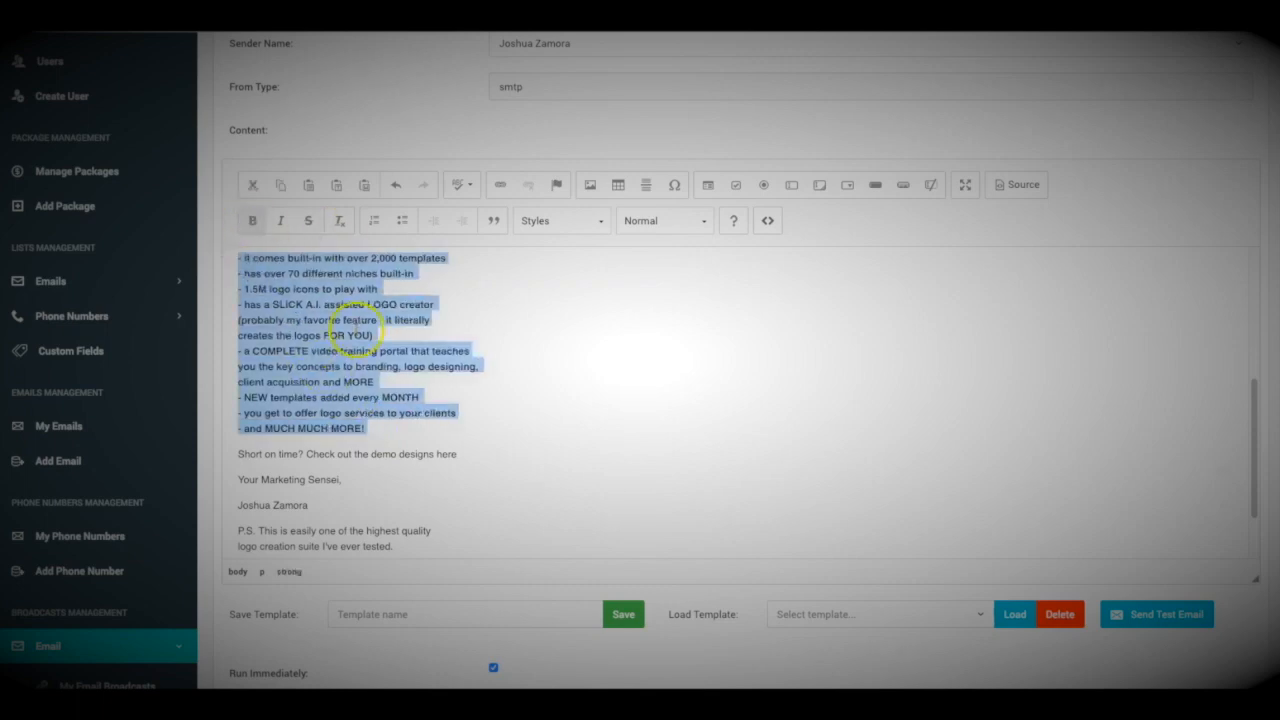
scroll(369, 334, up, 5)
click(355, 345)
Apply the Big style to all of the email text
key(ctrl+a)
click(545, 228)
scroll(571, 320, down, 2)
click(534, 323)
click(462, 352)
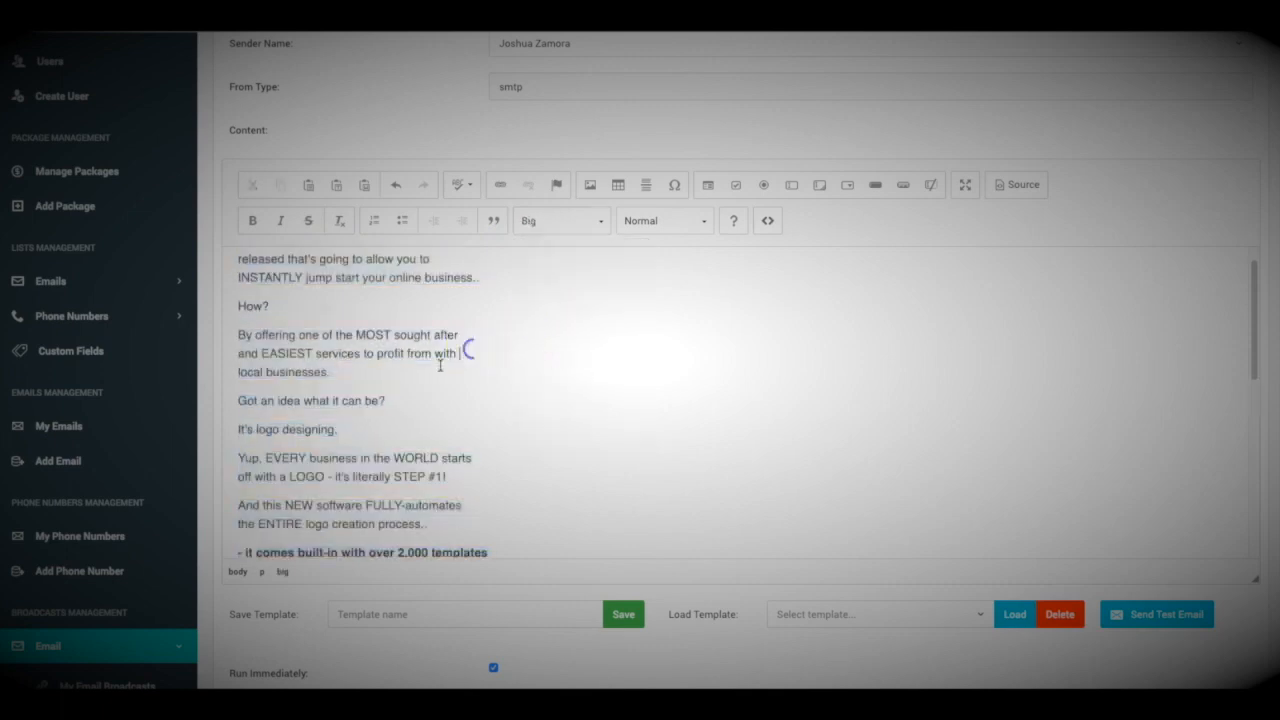
scroll(388, 396, up, 1)
Highlight the 'By offering… local businesses.' paragraph yellow with the Marker style
drag(341, 407, 237, 365)
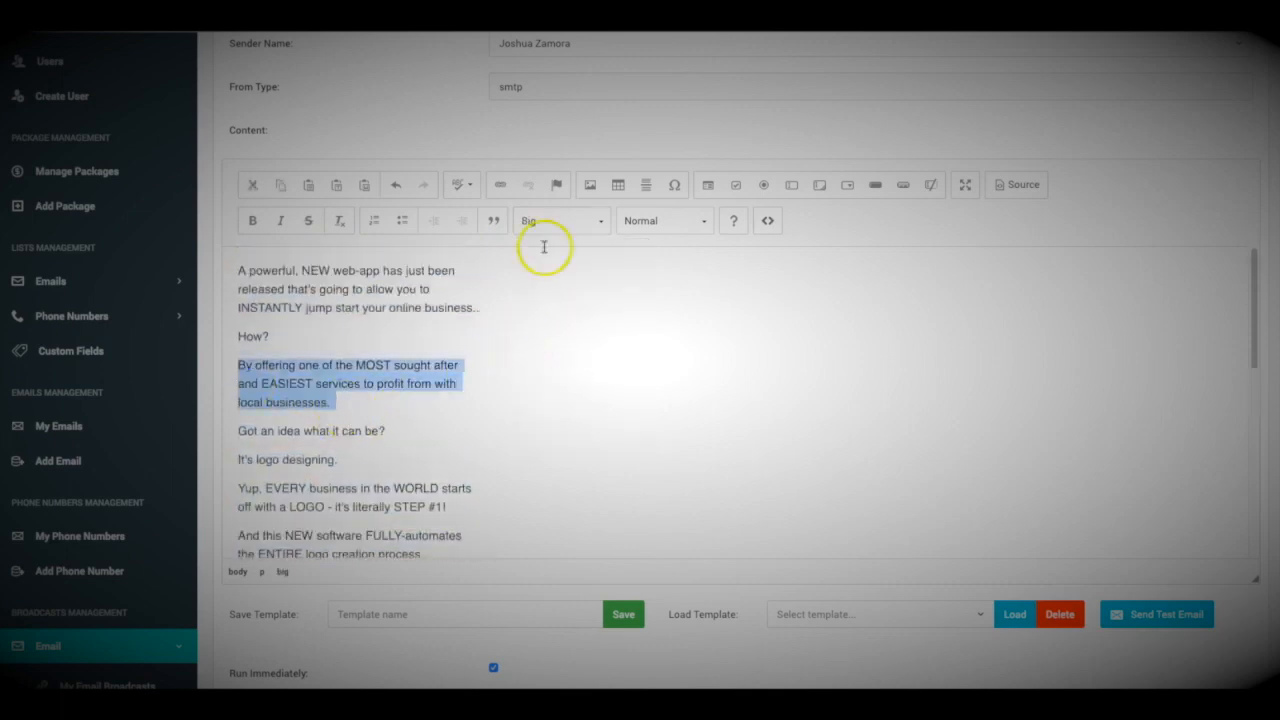
click(573, 224)
click(541, 403)
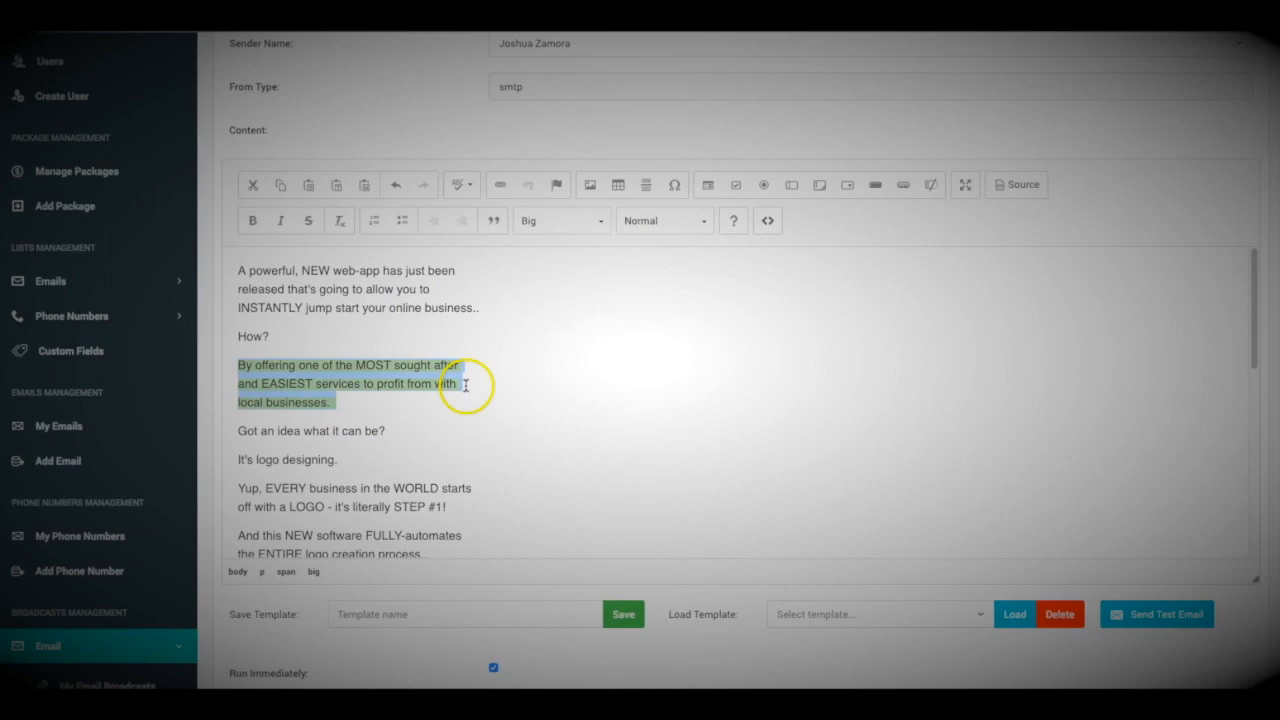
click(464, 386)
scroll(367, 397, down, 1)
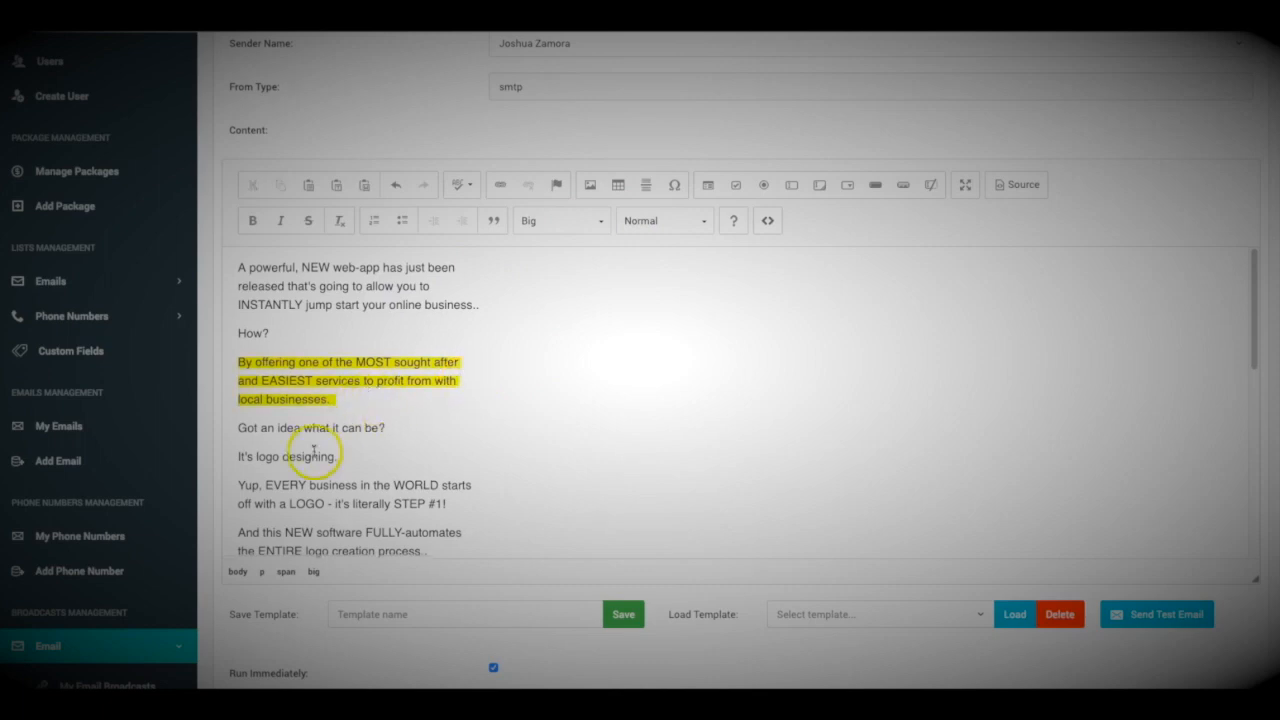
triple_click(308, 457)
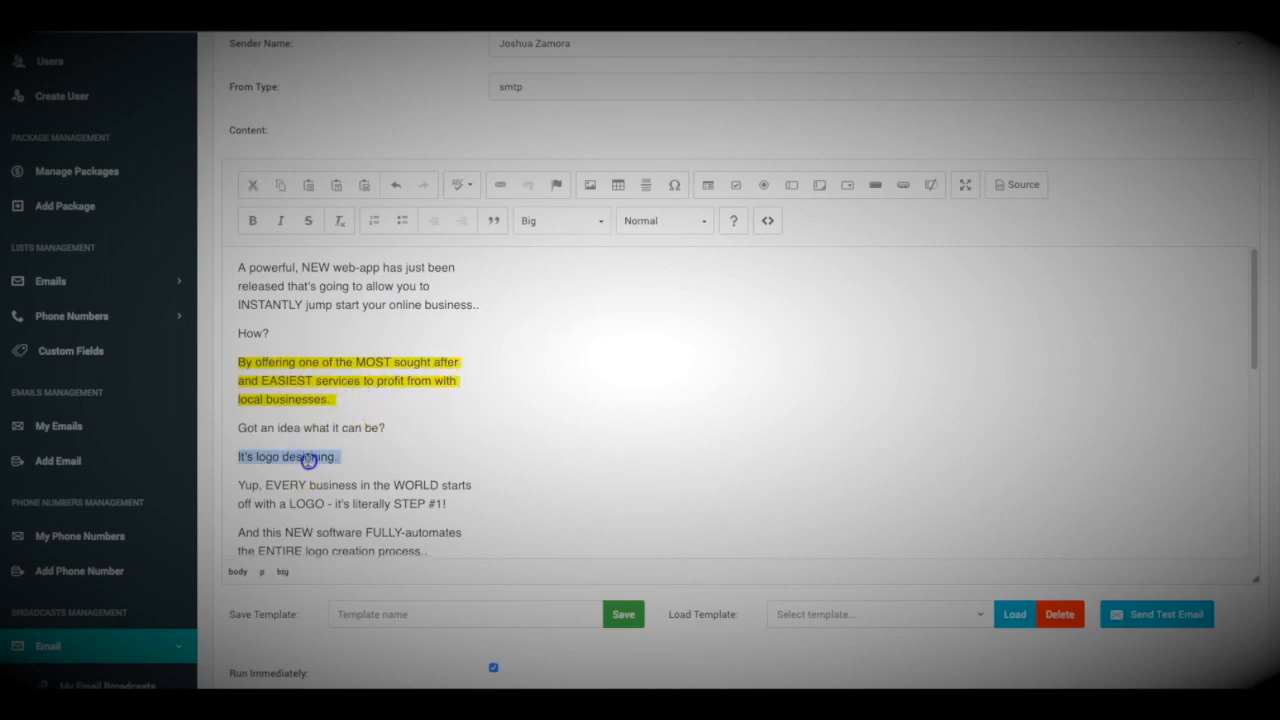
Link the selected line 'It's logo designing.' to google.com
click(500, 185)
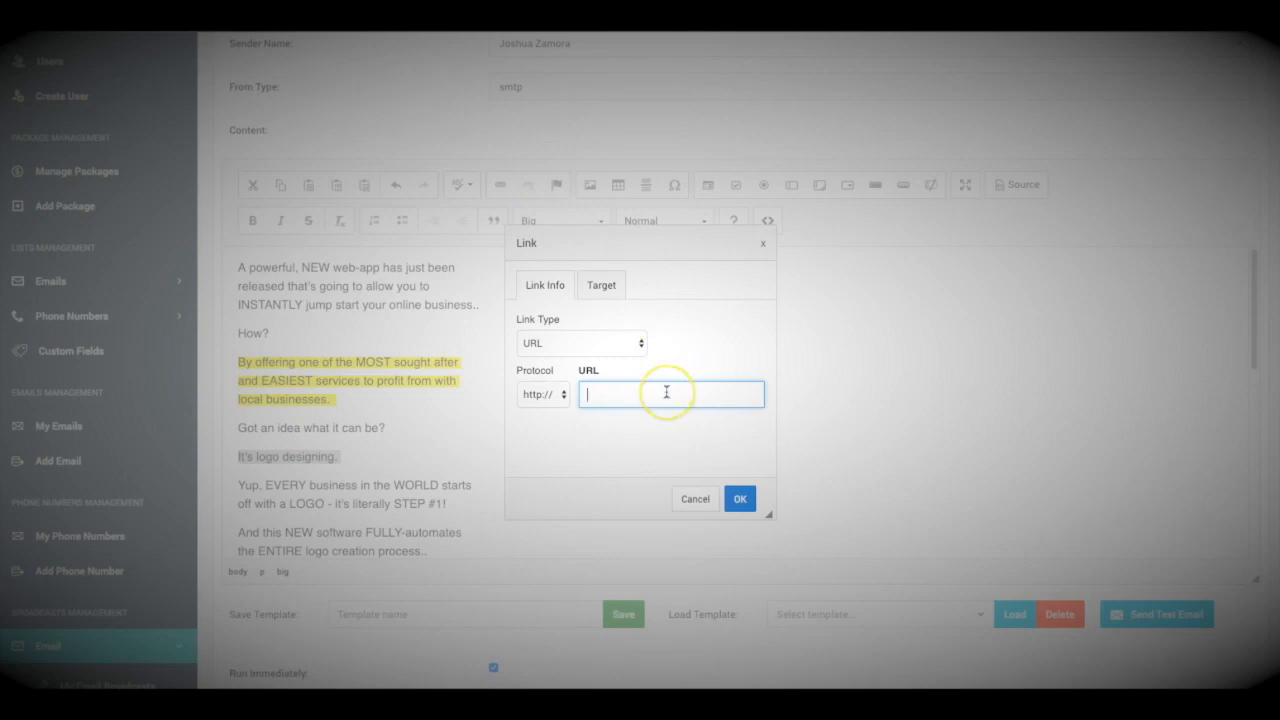
text(google.com)
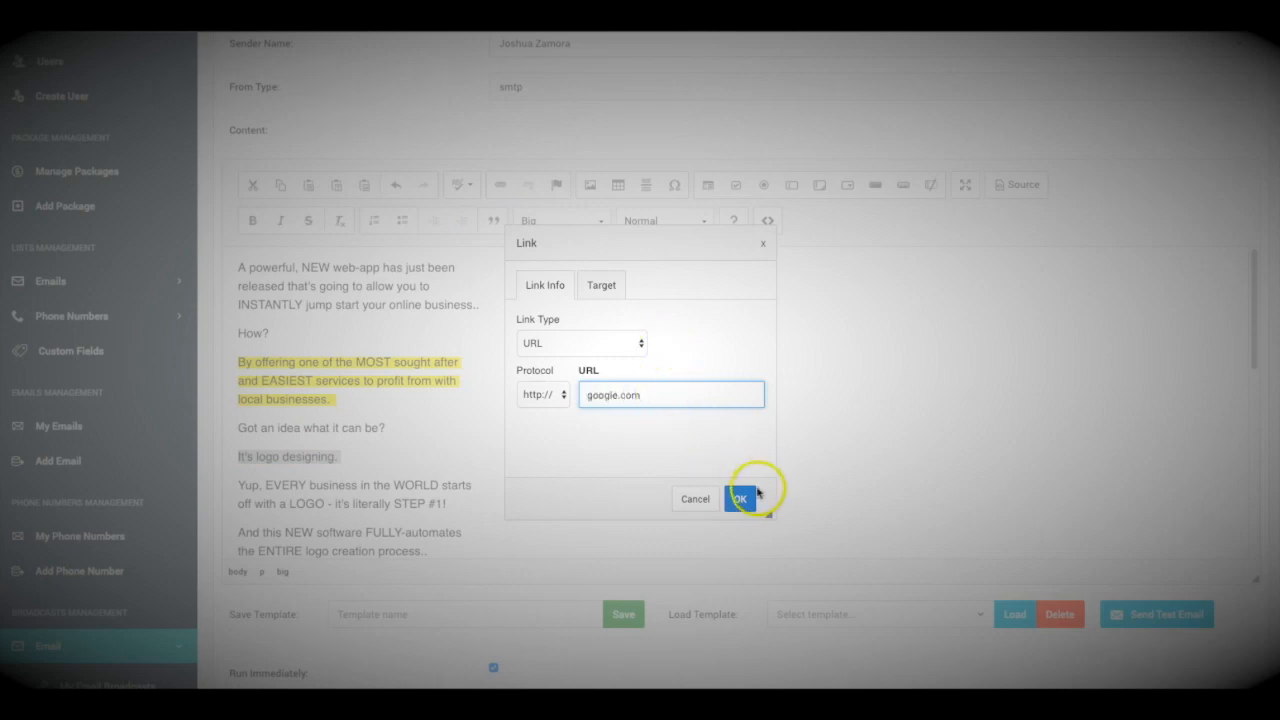
click(740, 498)
Link the sentence 'Check out the demo designs here' to google.com
scroll(414, 436, down, 10)
scroll(414, 436, down, 1)
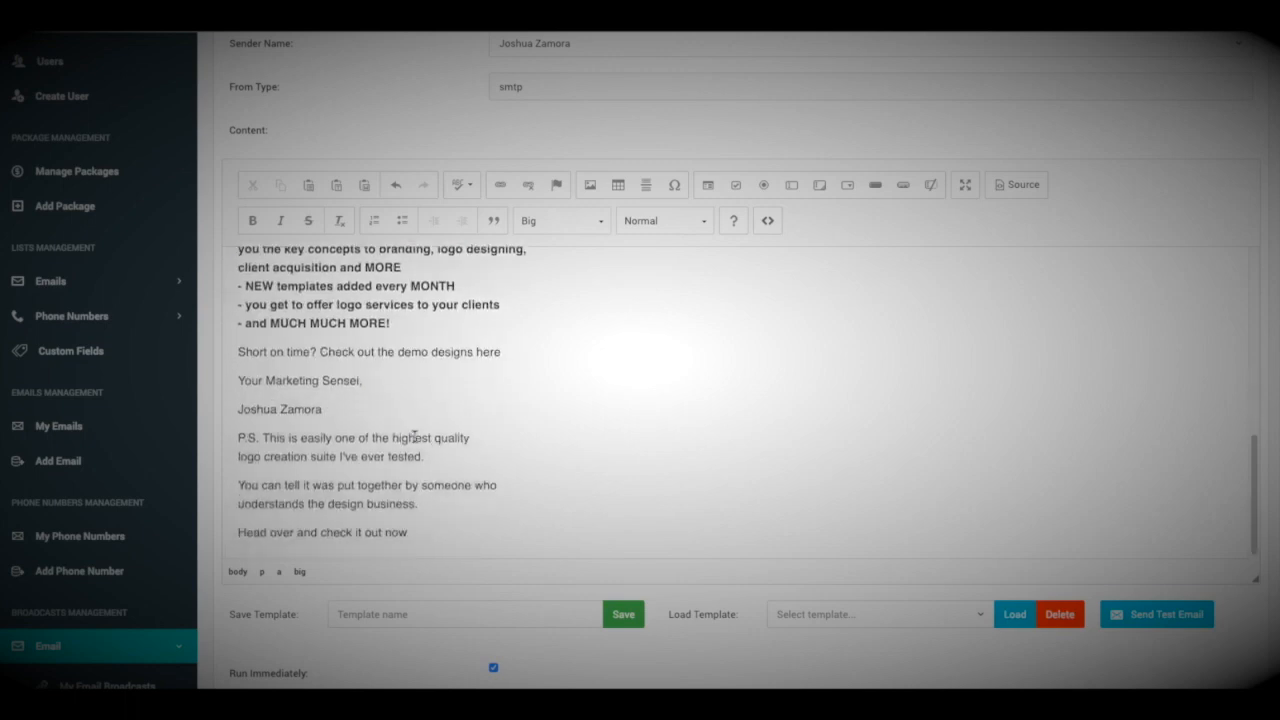
drag(321, 352, 515, 352)
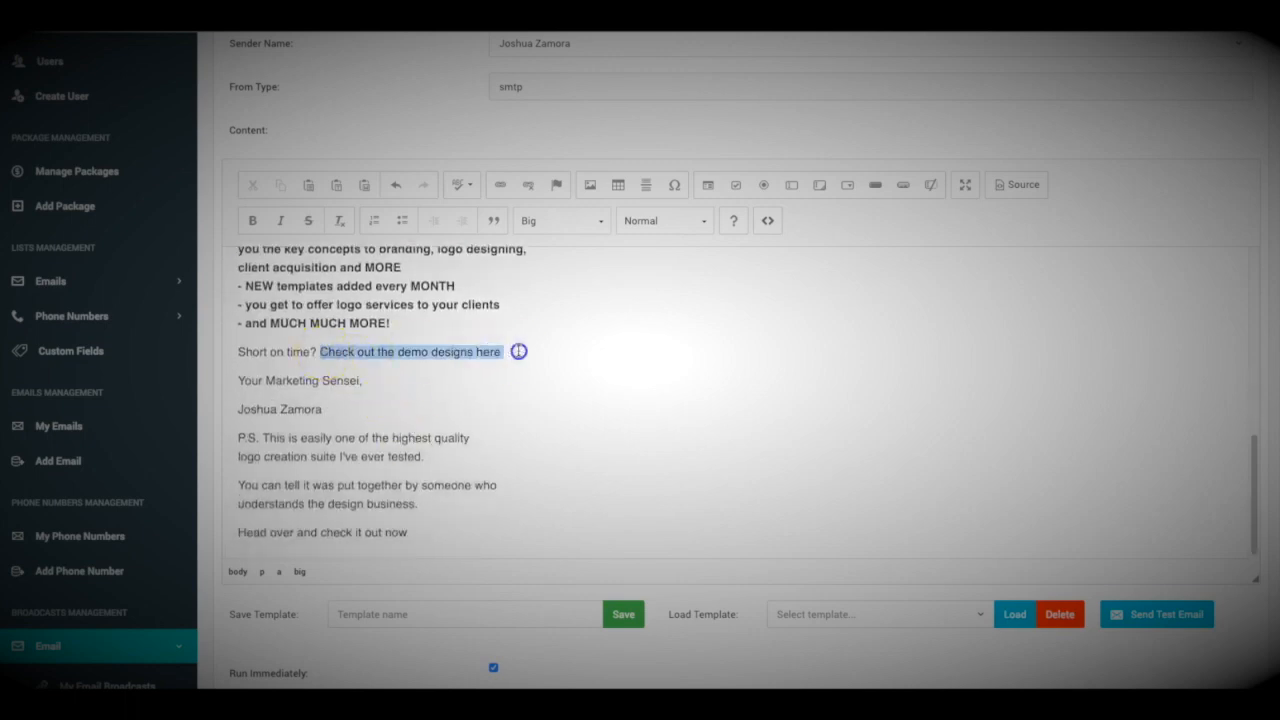
click(500, 190)
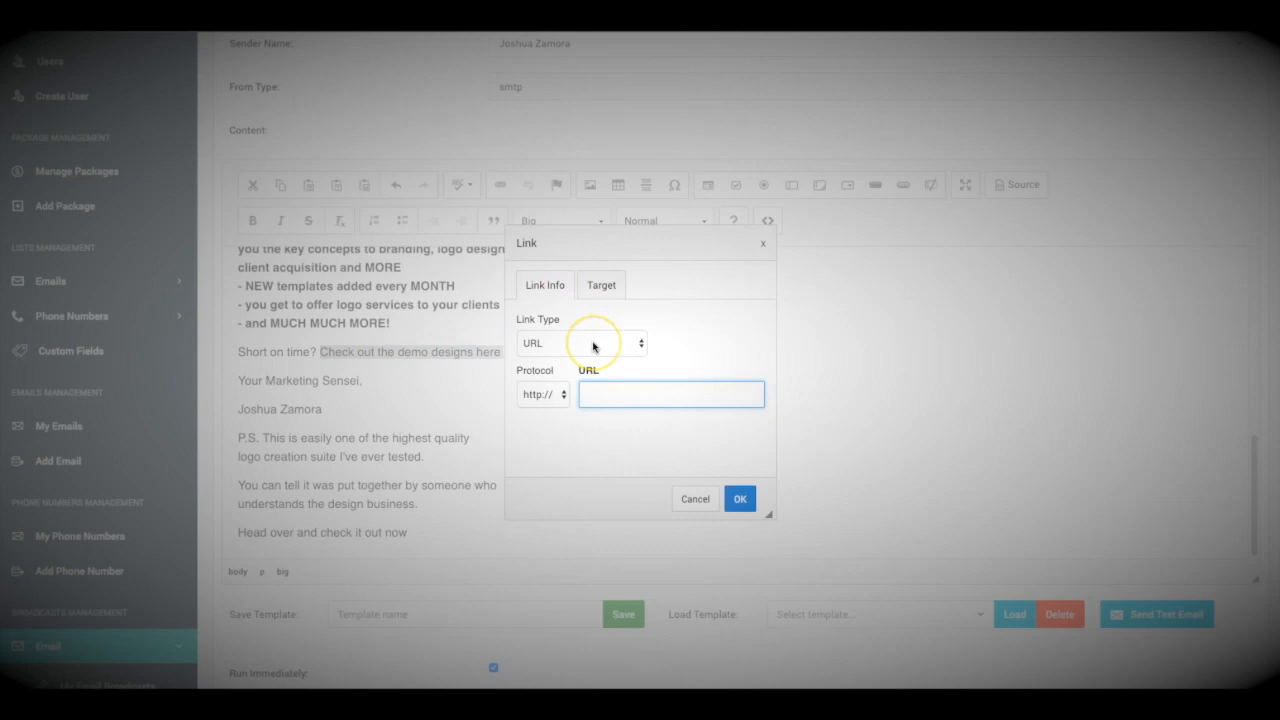
text(google.com)
click(739, 499)
scroll(600, 334, up, 5)
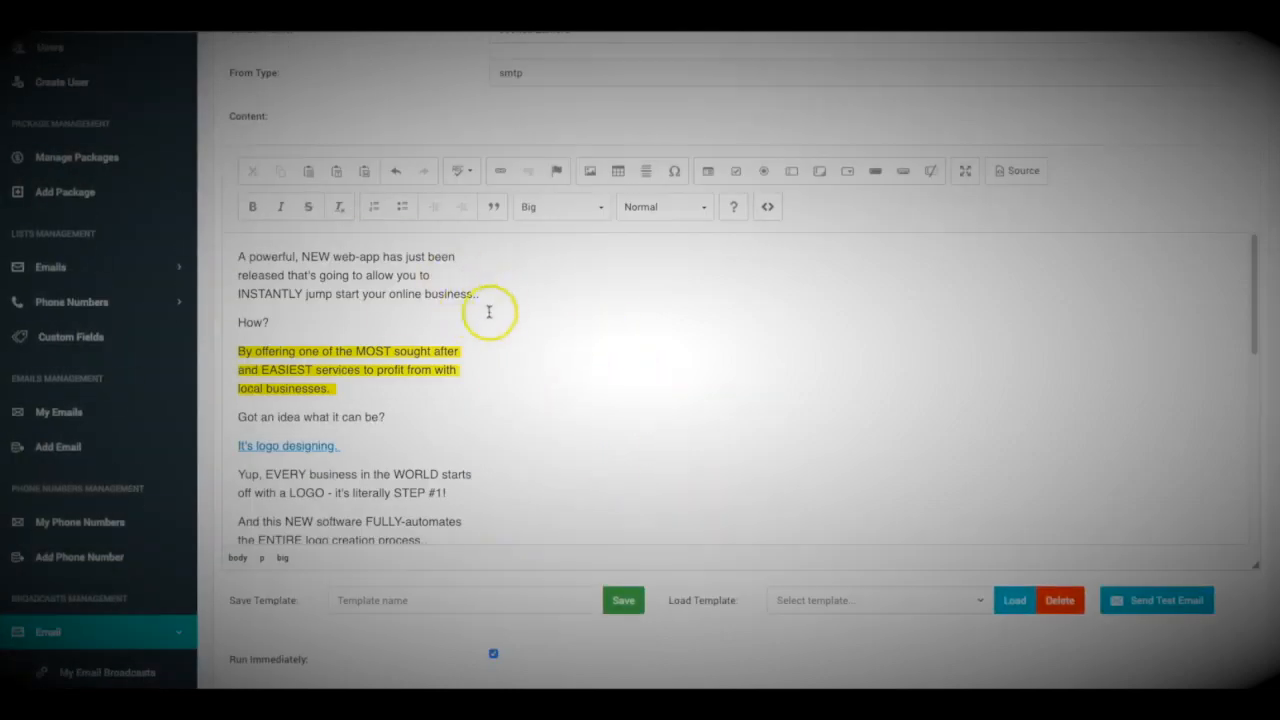
scroll(450, 300, down, 10)
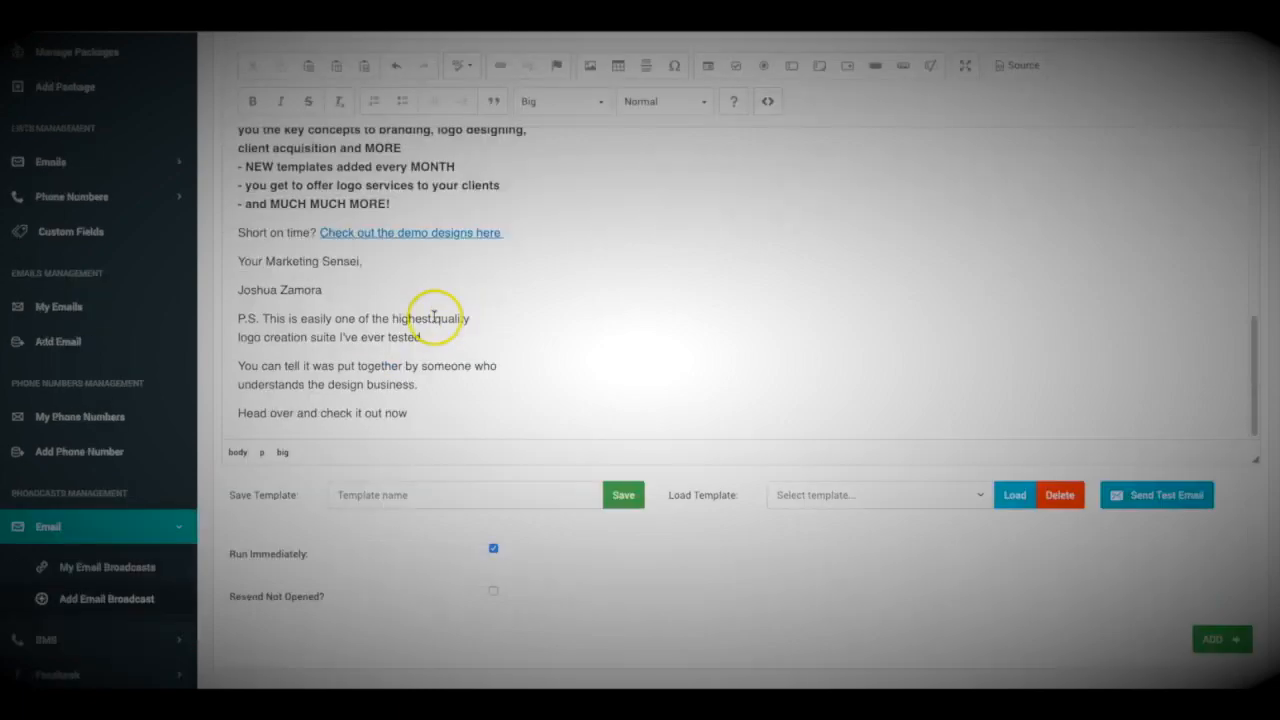
scroll(434, 317, down, 1)
scroll(419, 264, up, 8)
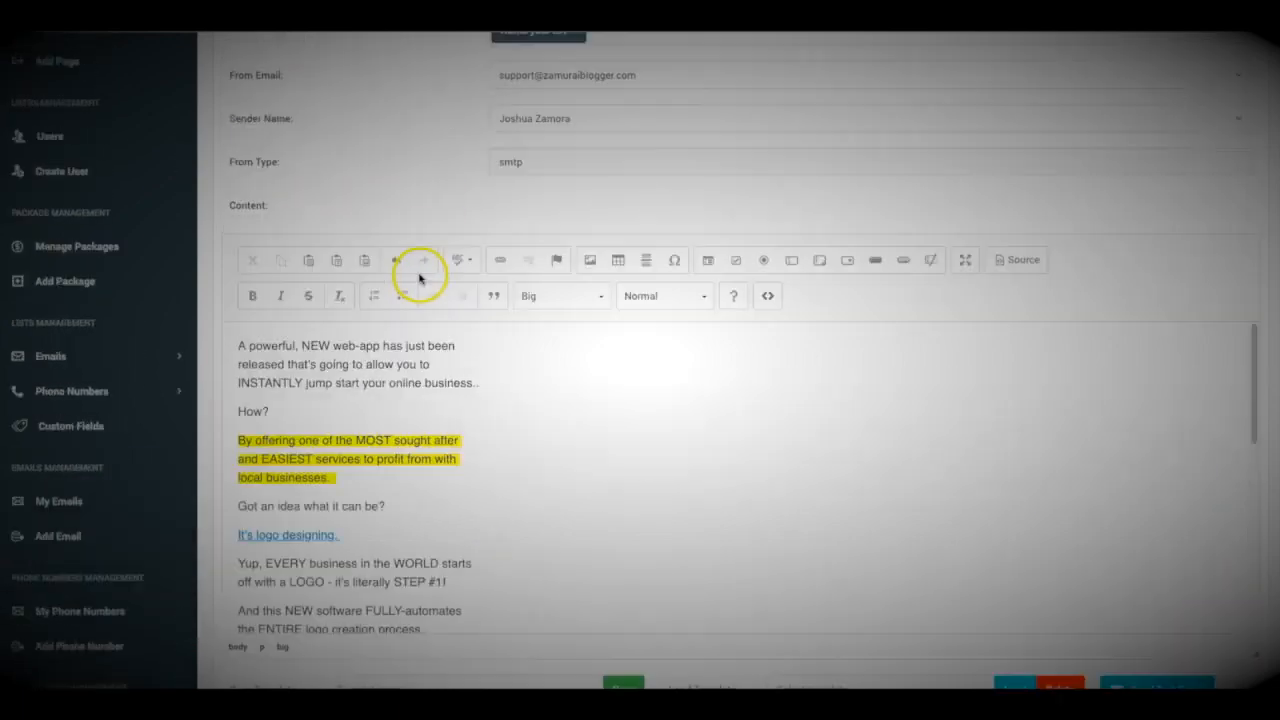
scroll(425, 200, down, 4)
scroll(430, 237, up, 5)
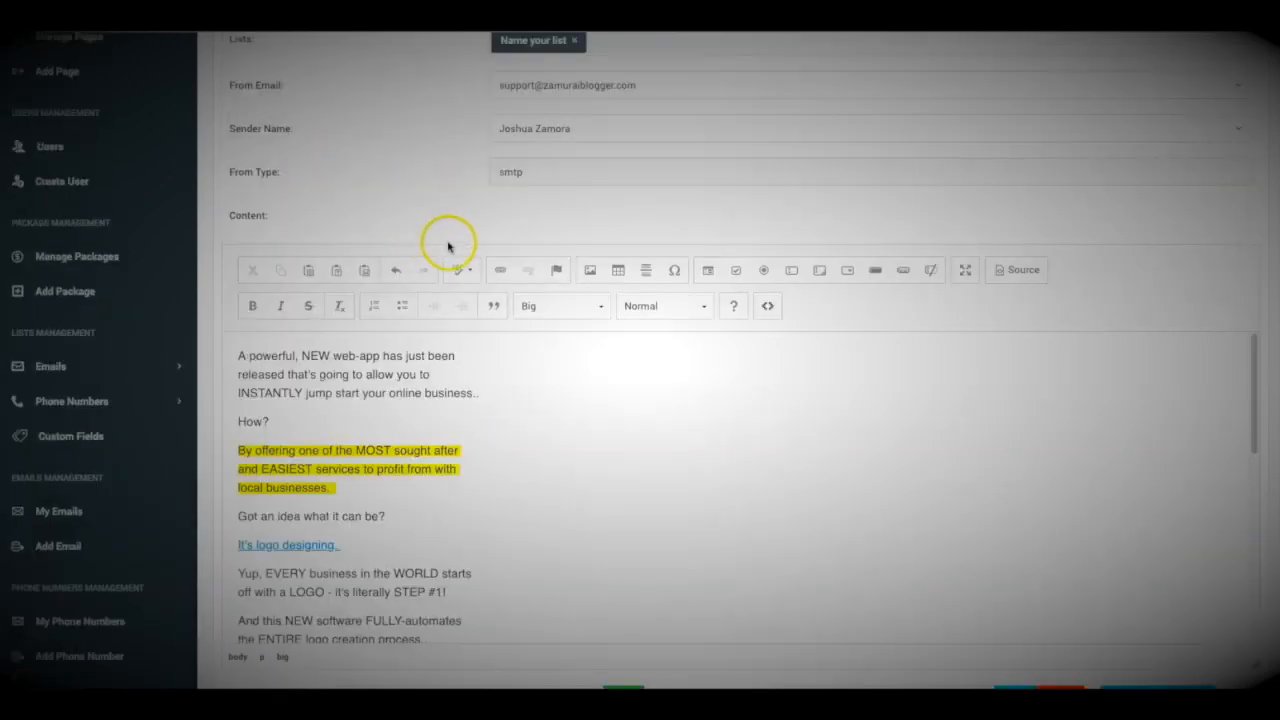
scroll(443, 243, down, 3)
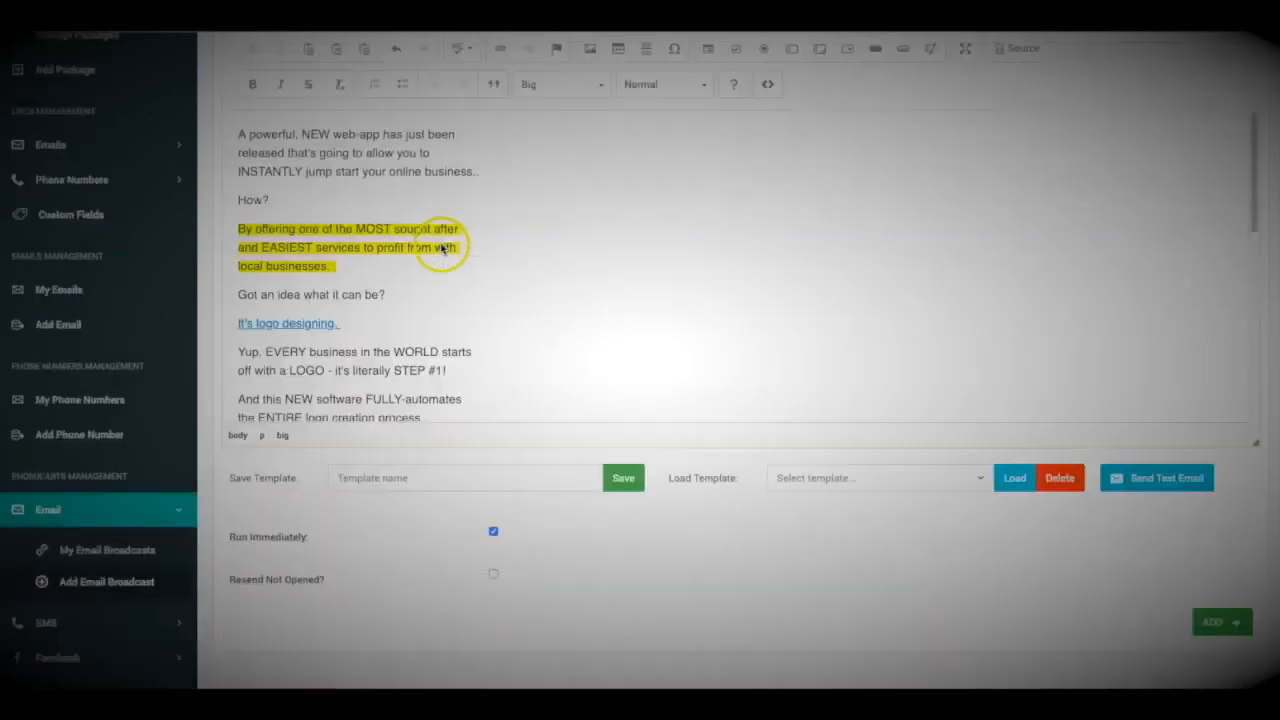
click(1167, 481)
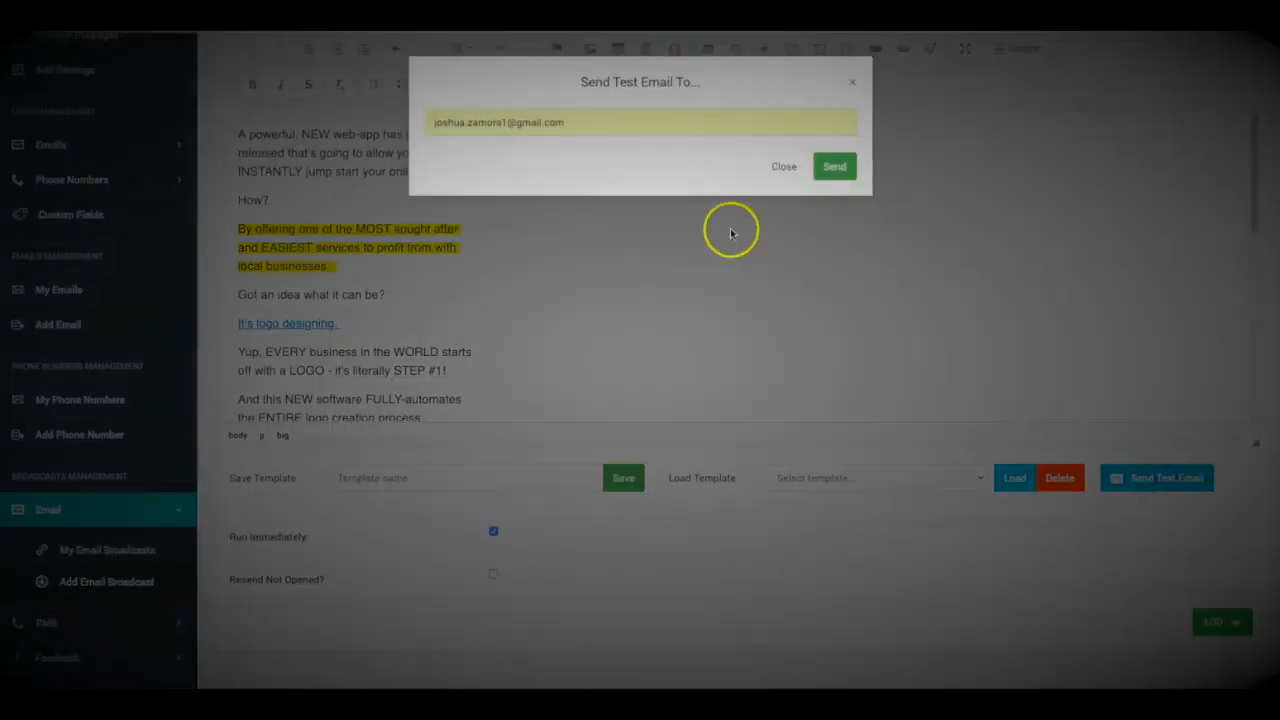
triple_click(568, 125)
key(BackSpace)
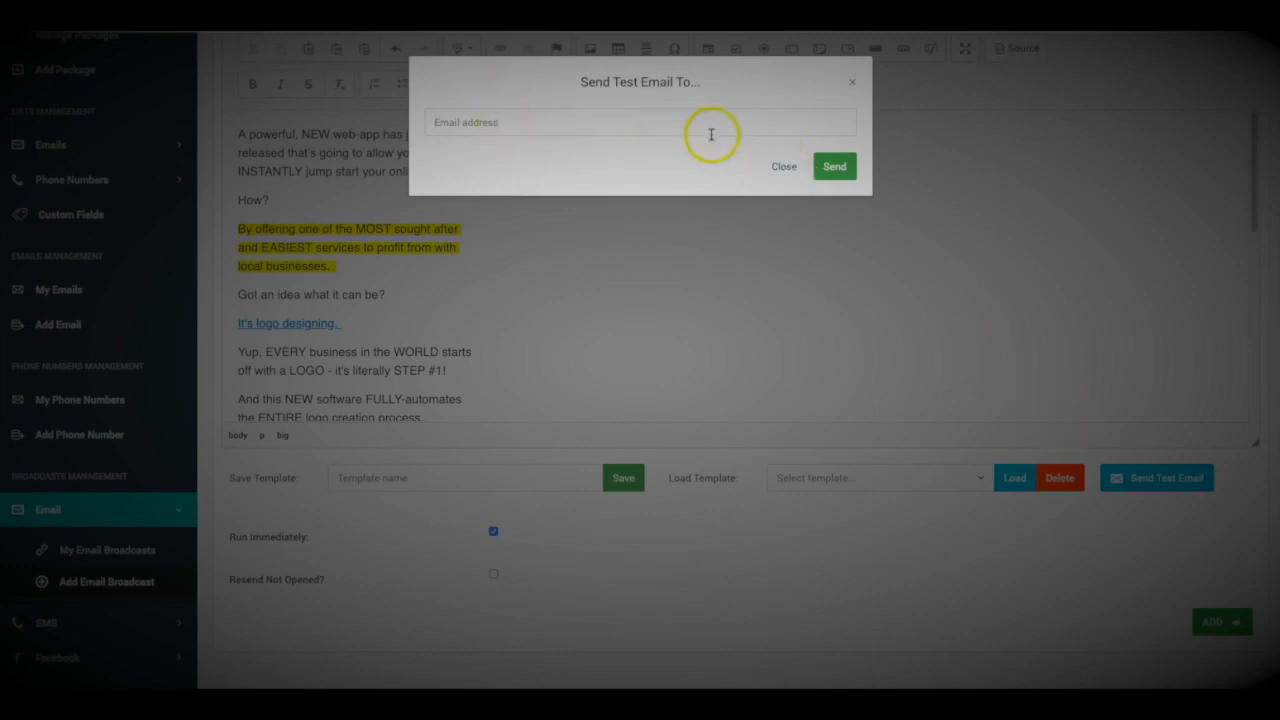
click(848, 86)
scroll(409, 271, up, 2)
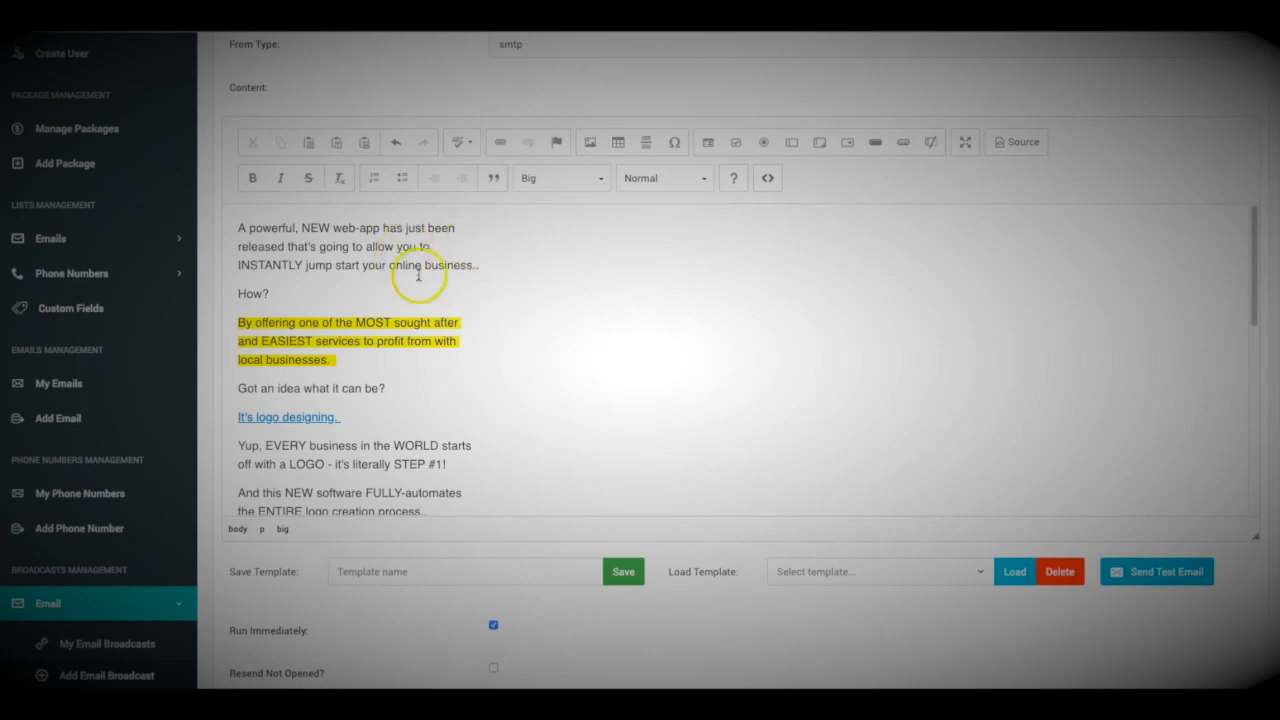
scroll(420, 290, up, 3)
scroll(423, 270, down, 6)
scroll(460, 265, down, 5)
scroll(670, 420, down, 2)
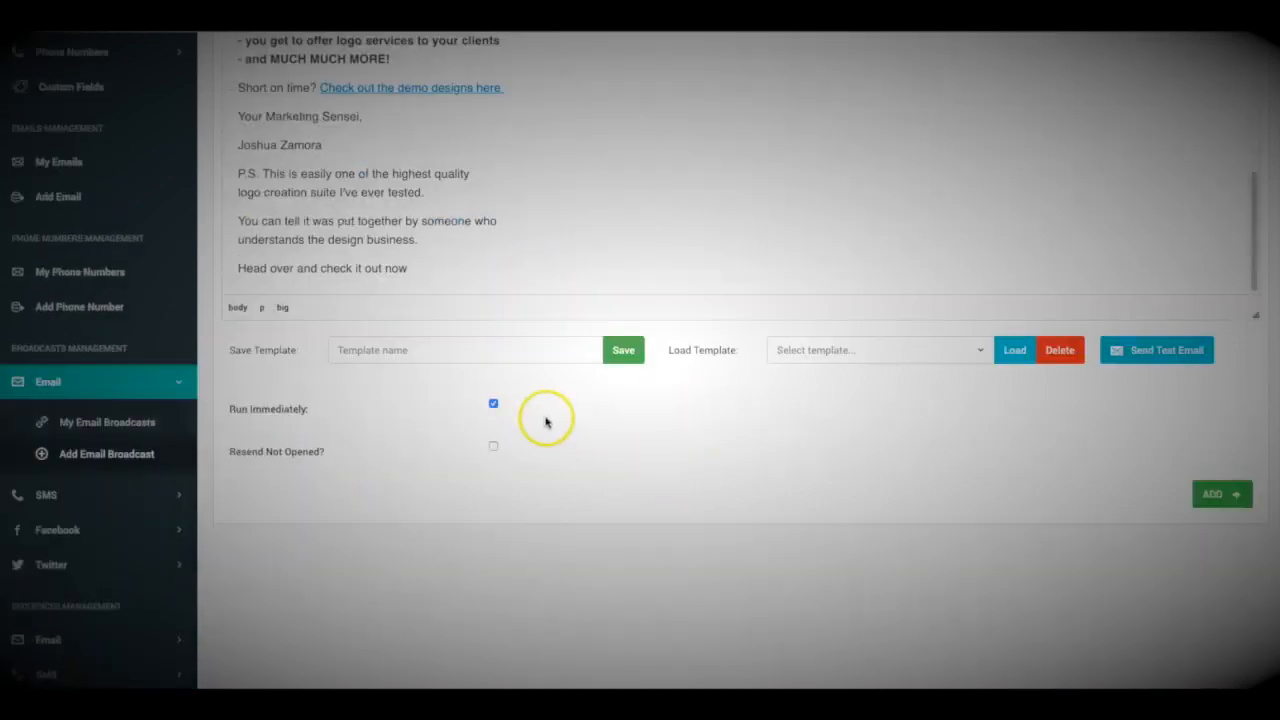
scroll(545, 420, down, 1)
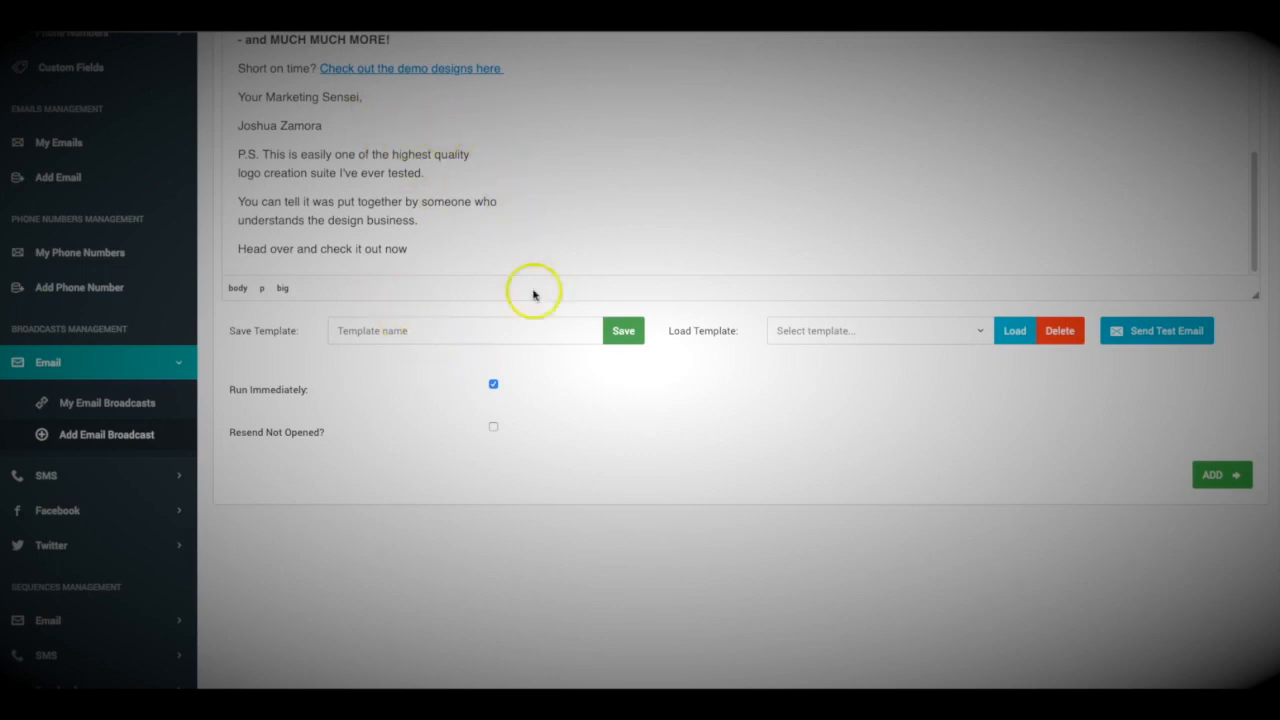
scroll(670, 505, up, 3)
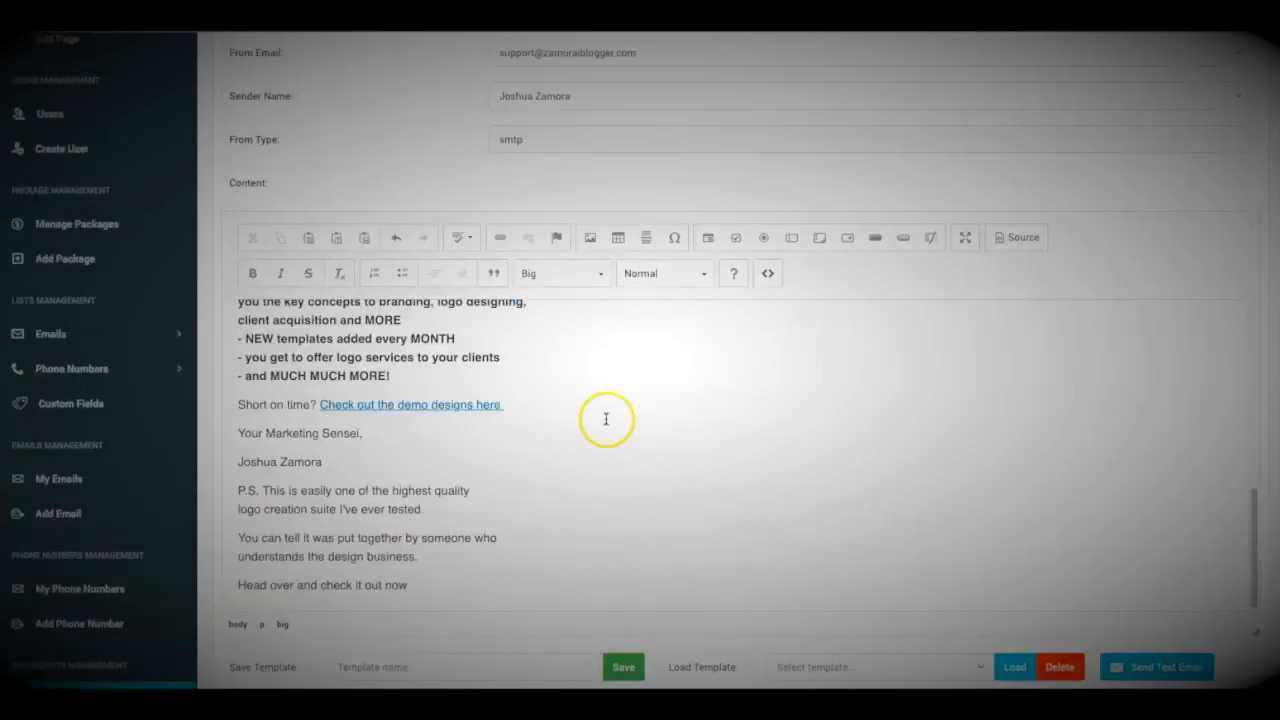
scroll(590, 400, down, 2)
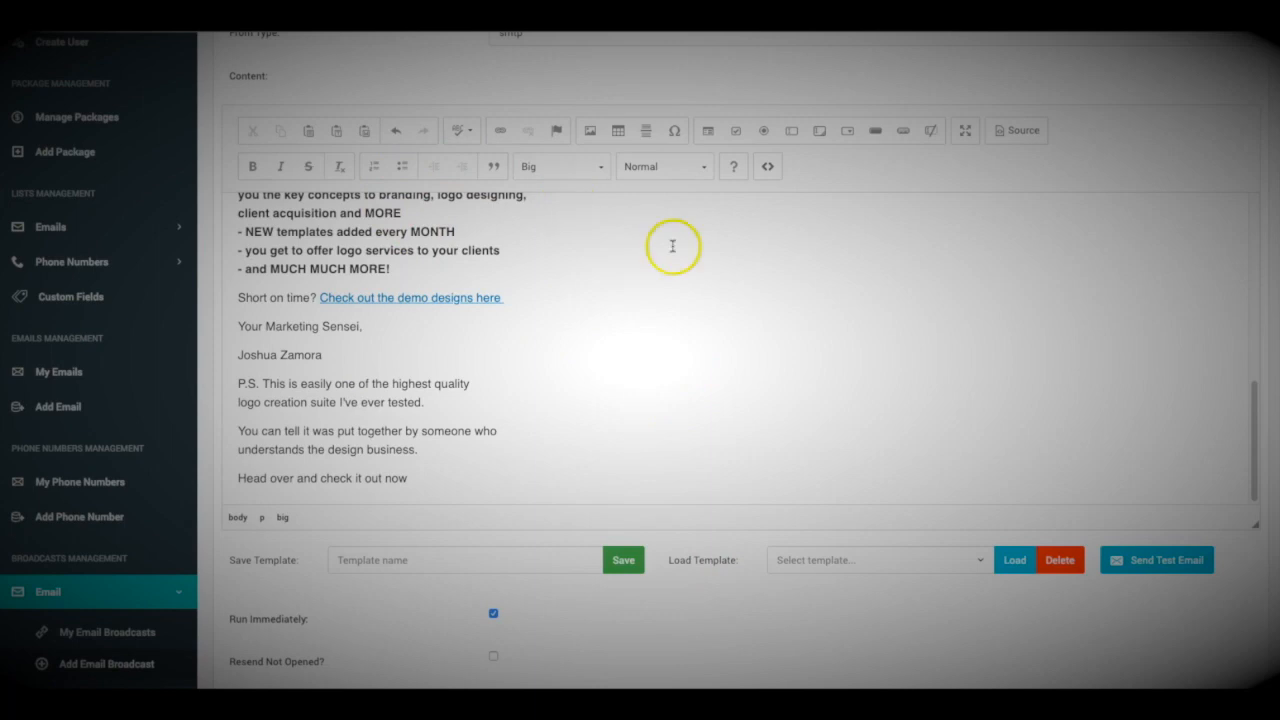
click(768, 167)
key(Escape)
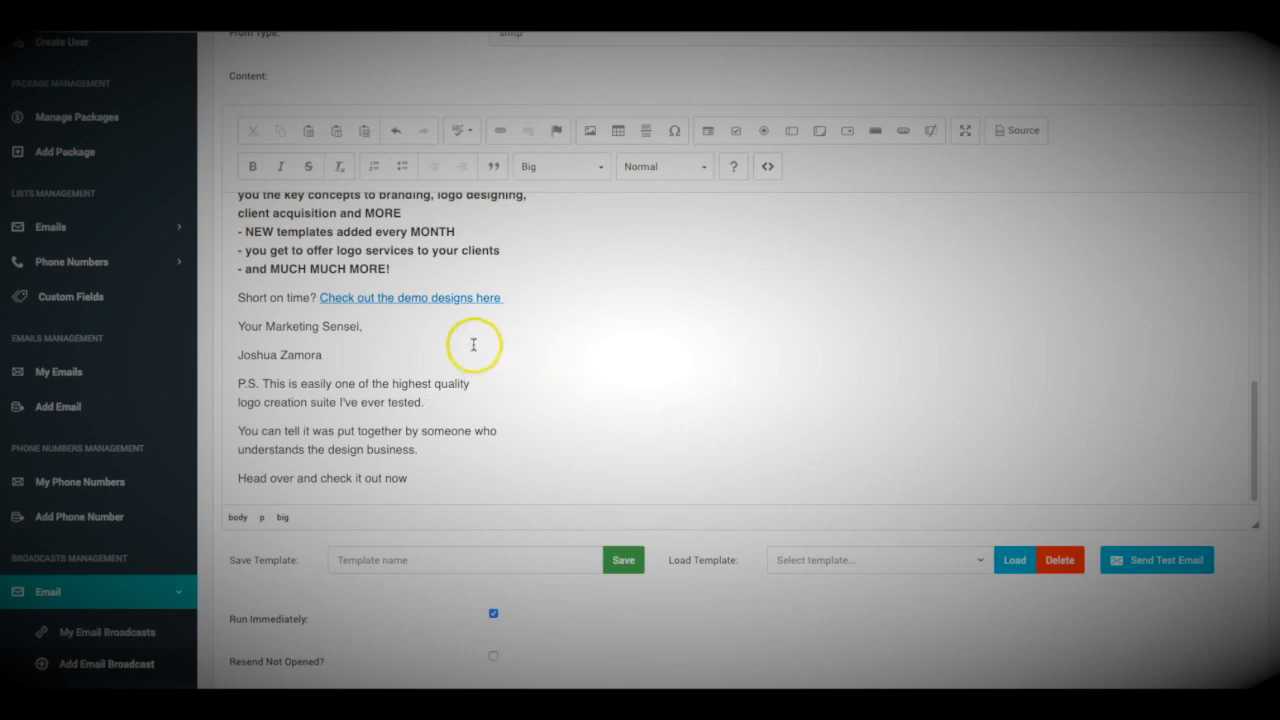
scroll(473, 344, up, 10)
scroll(432, 316, down, 15)
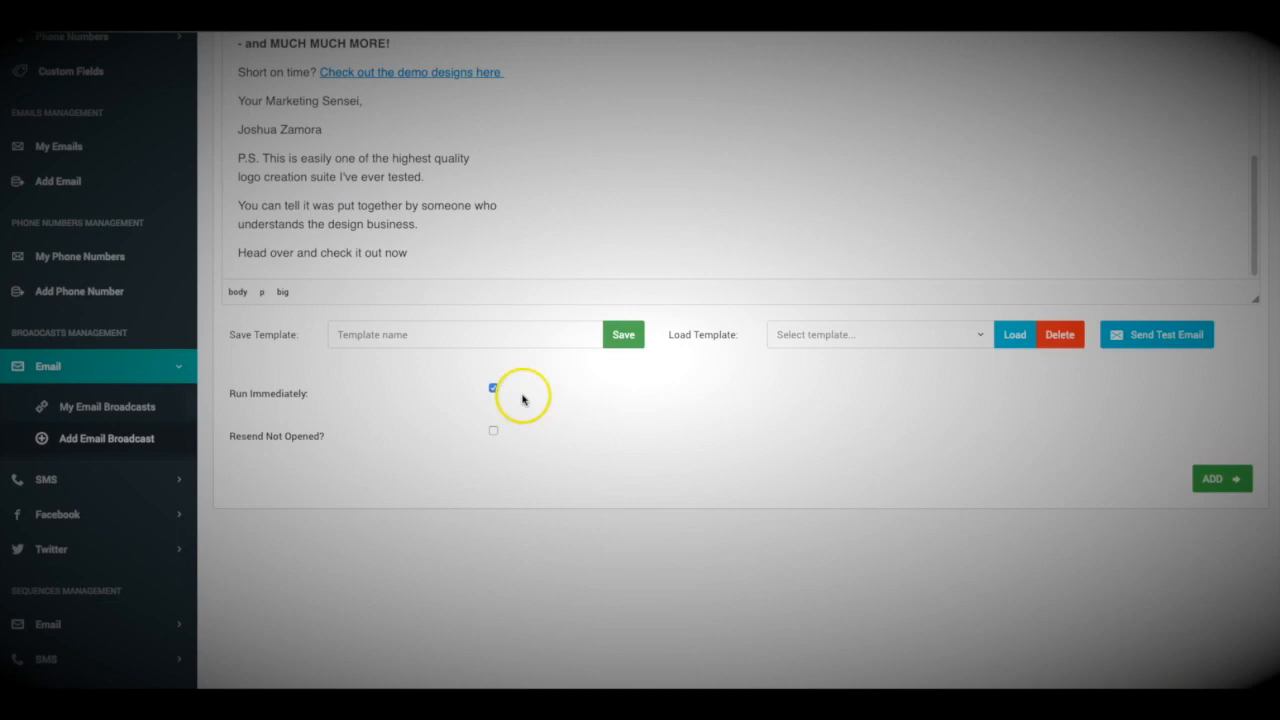
scroll(460, 297, up, 1)
scroll(474, 291, down, 2)
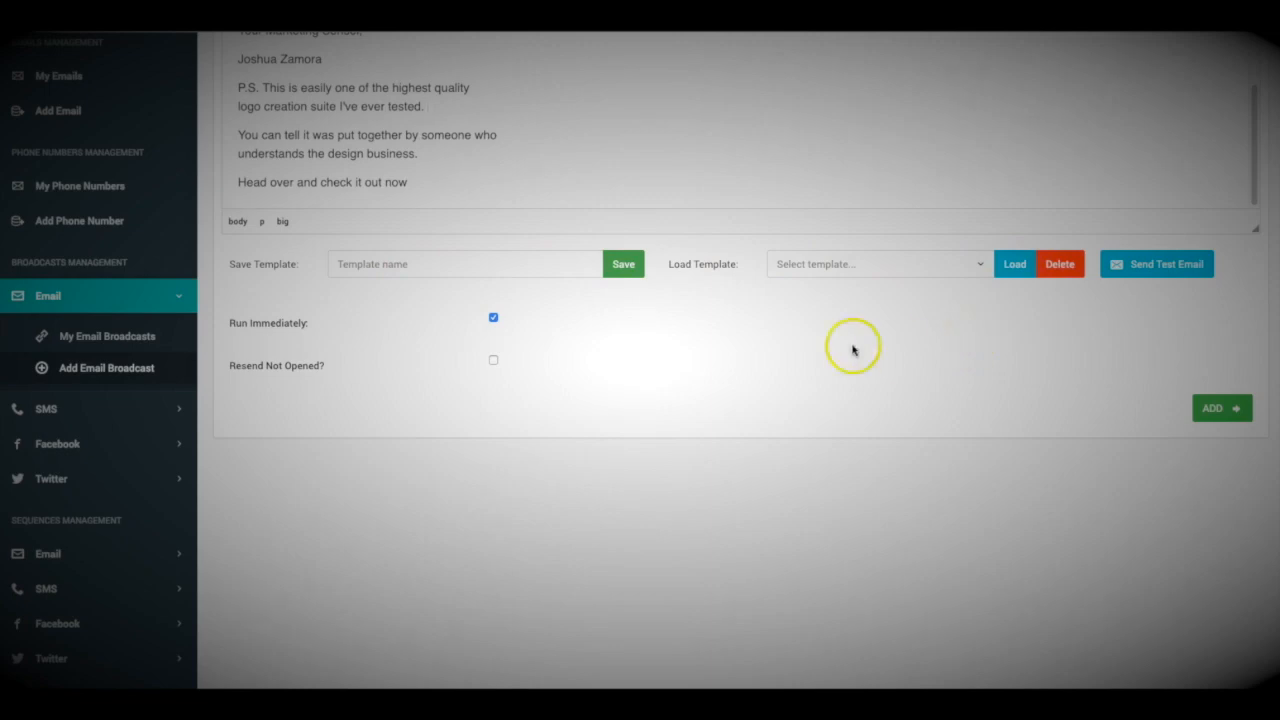
scroll(697, 400, up, 8)
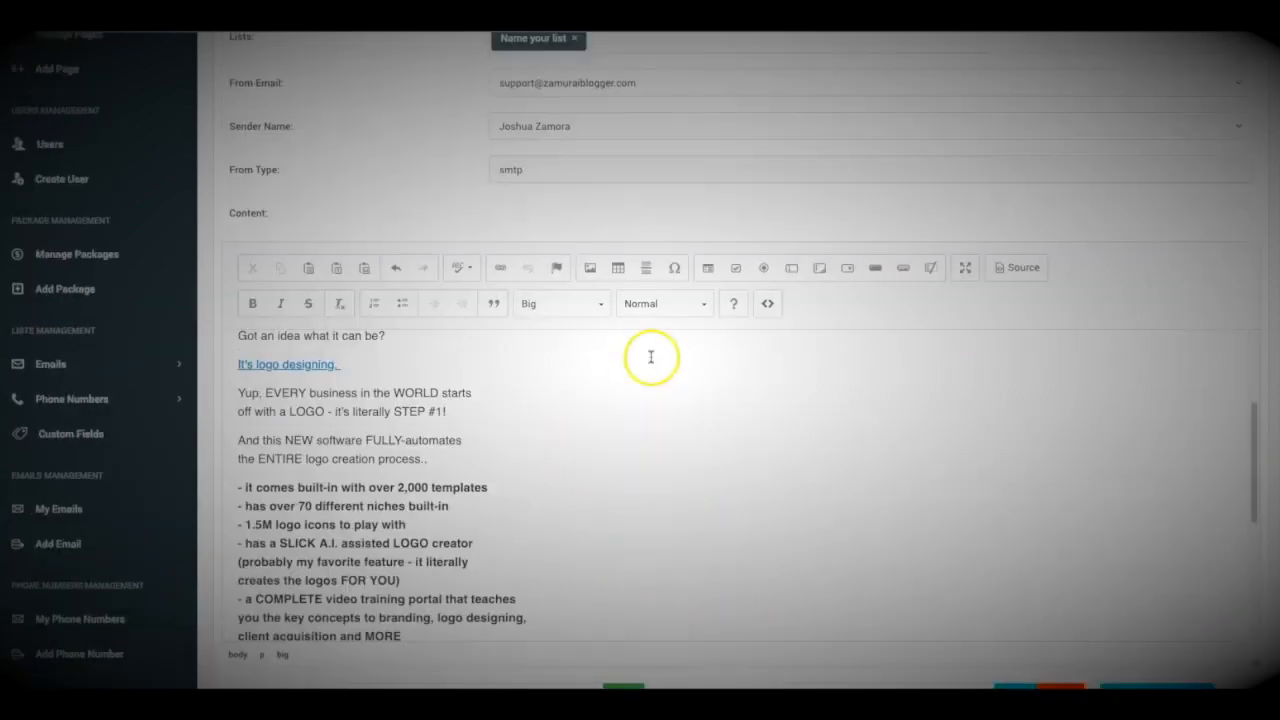
scroll(640, 260, down, 2)
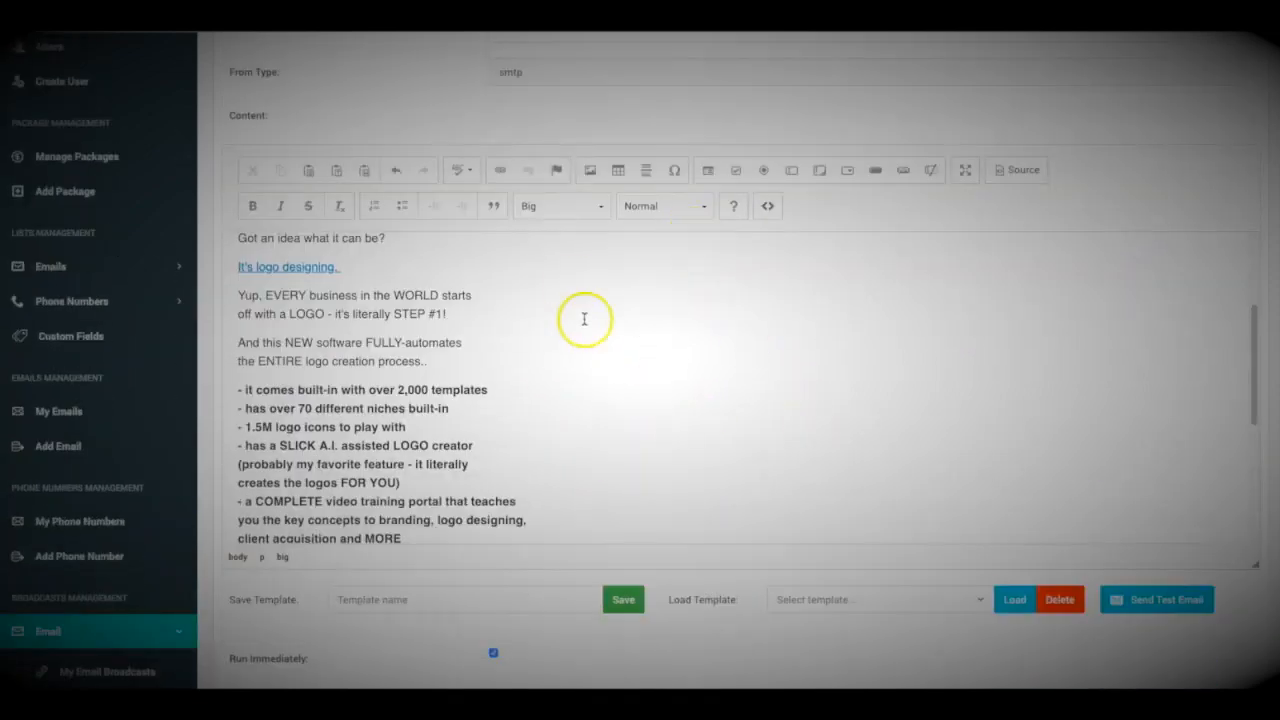
scroll(357, 100, down, 3)
scroll(446, 234, up, 1)
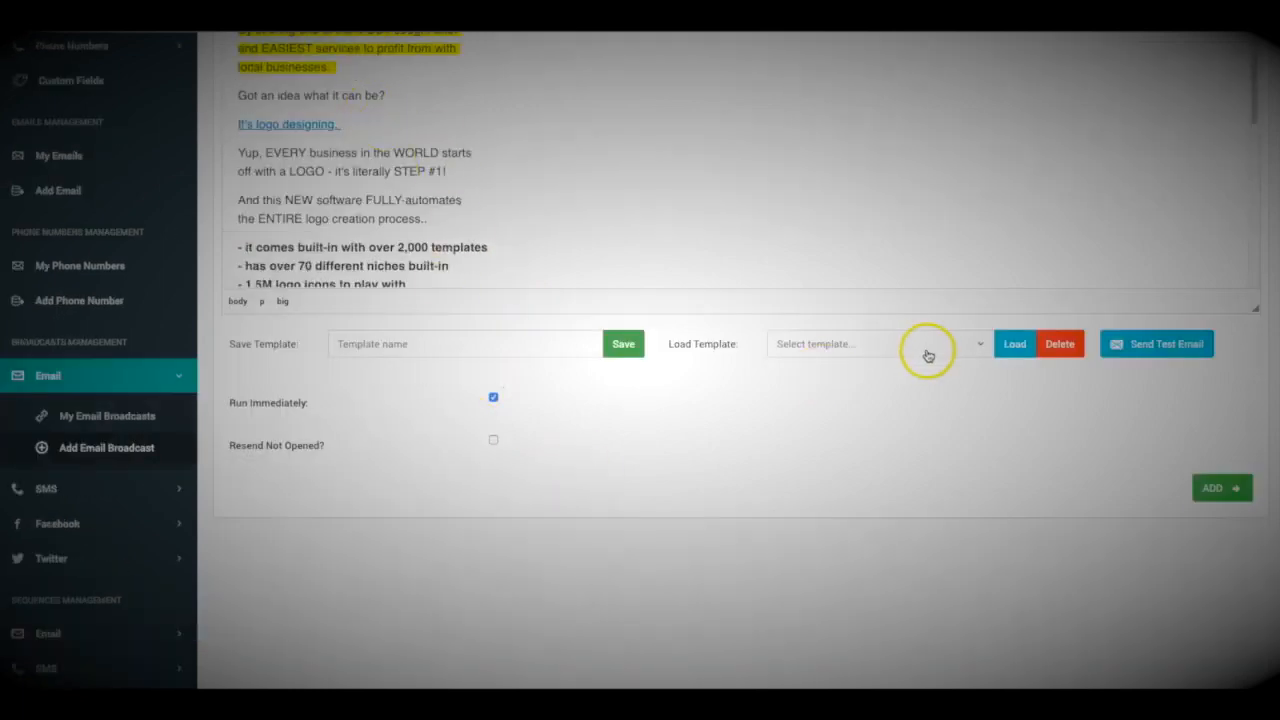
scroll(849, 454, up, 2)
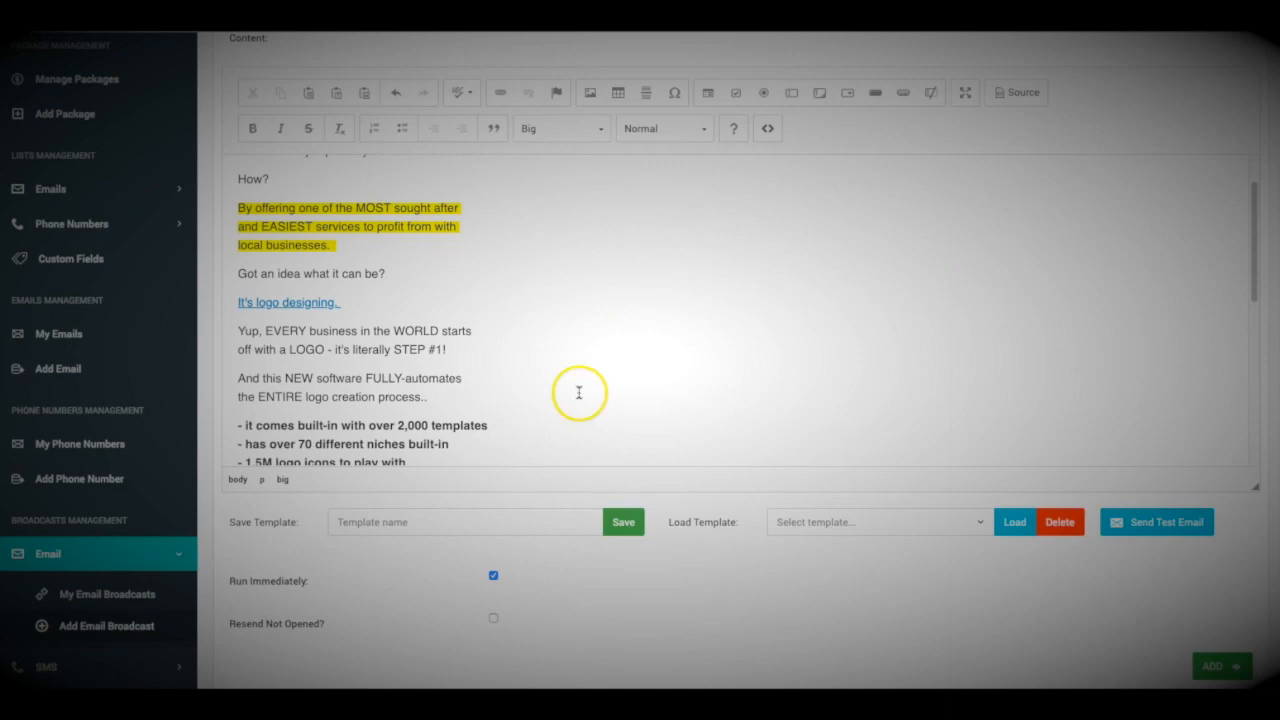
scroll(611, 510, down, 2)
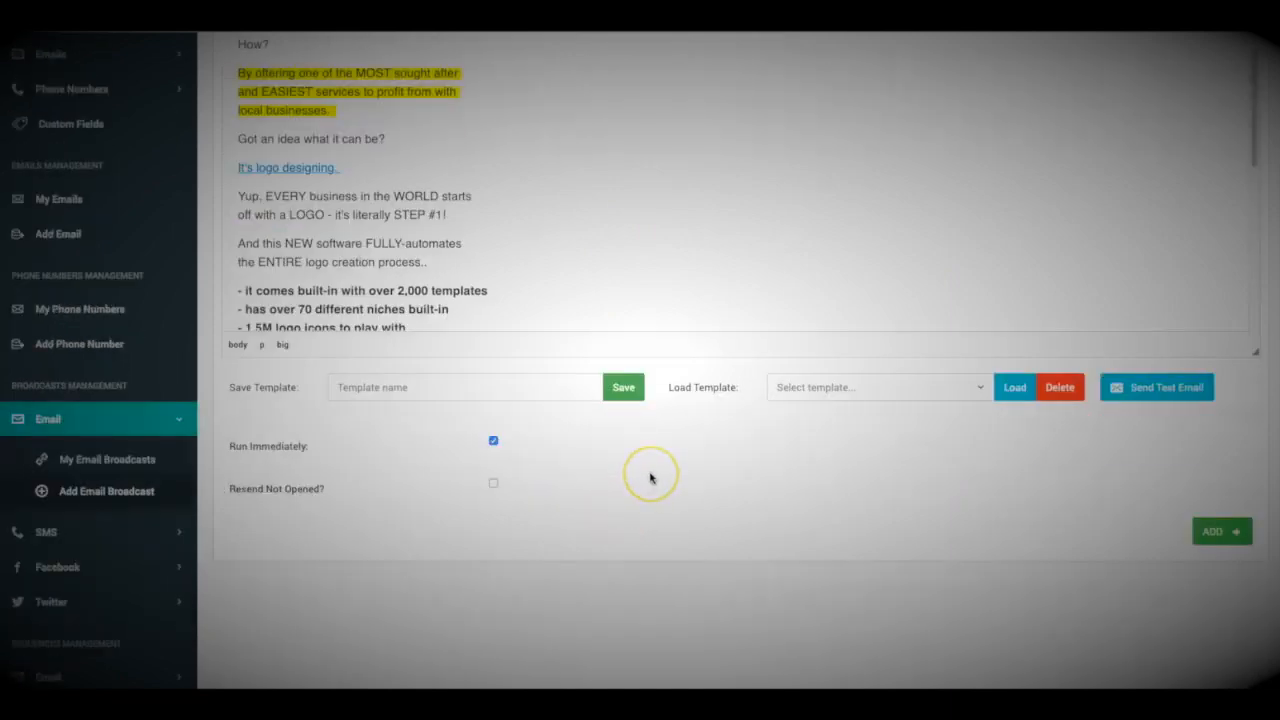
scroll(646, 451, down, 1)
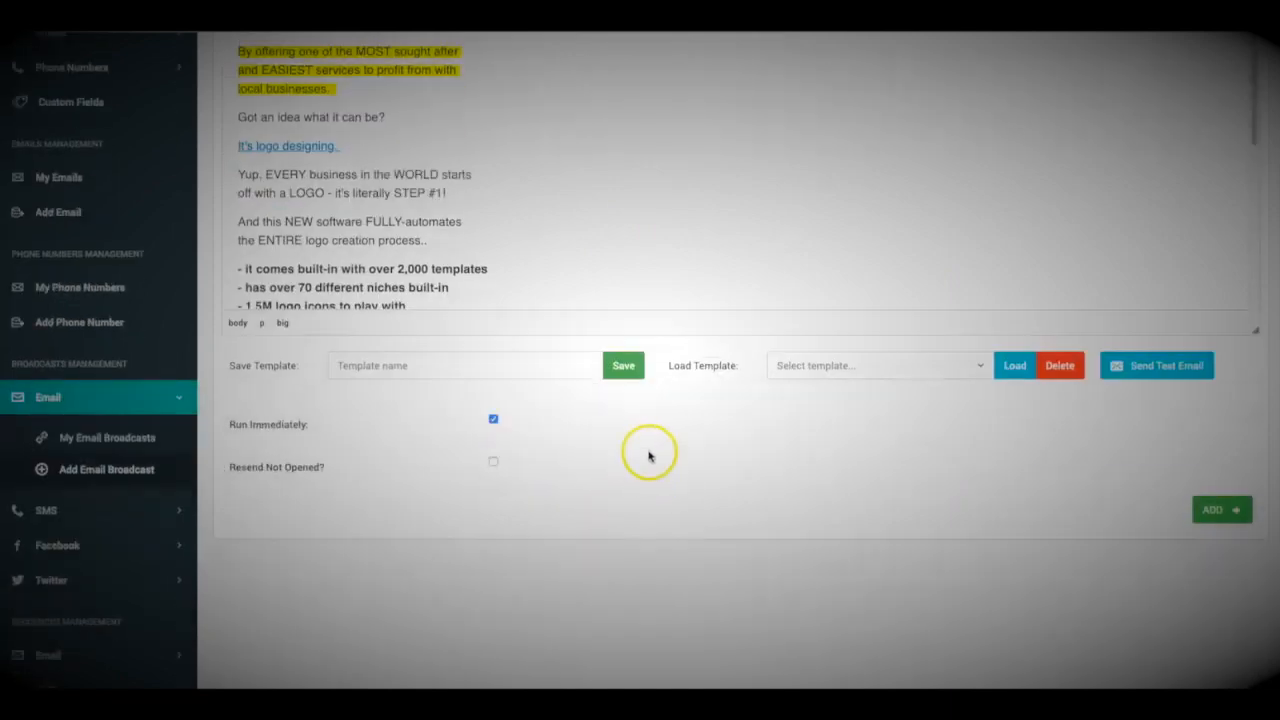
scroll(445, 300, up, 3)
scroll(445, 300, down, 5)
scroll(480, 360, down, 3)
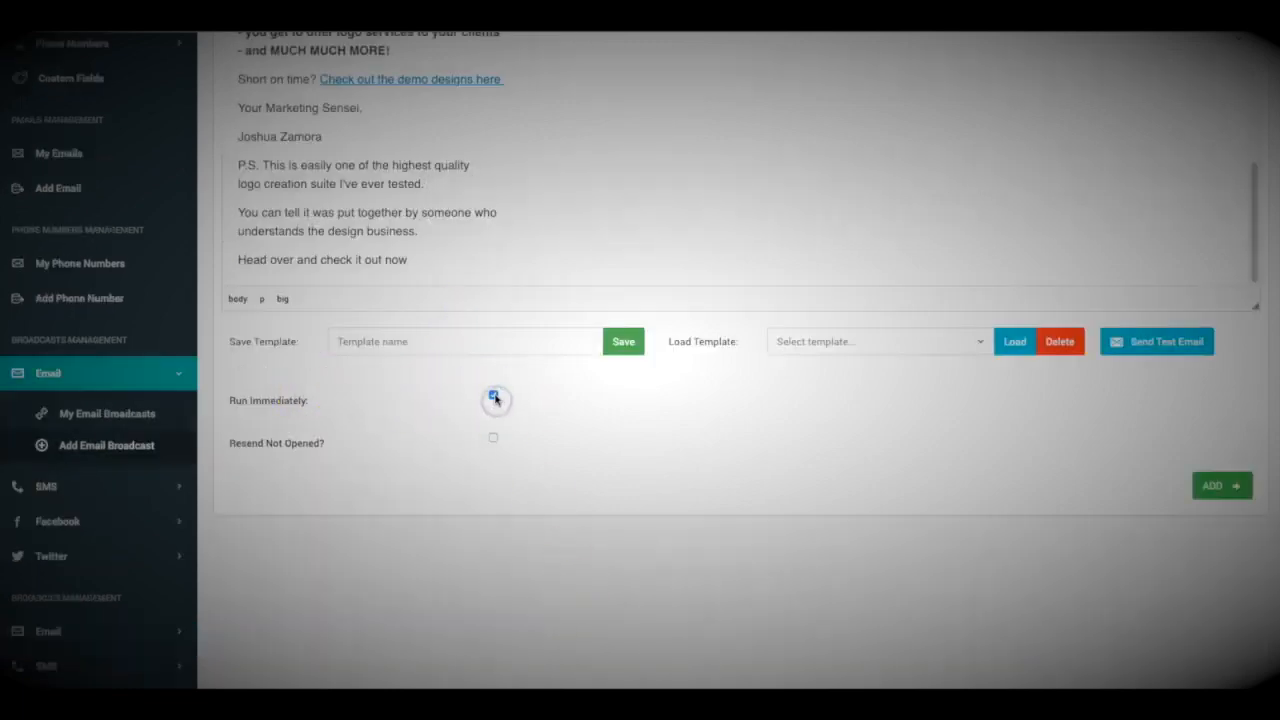
click(493, 397)
click(560, 443)
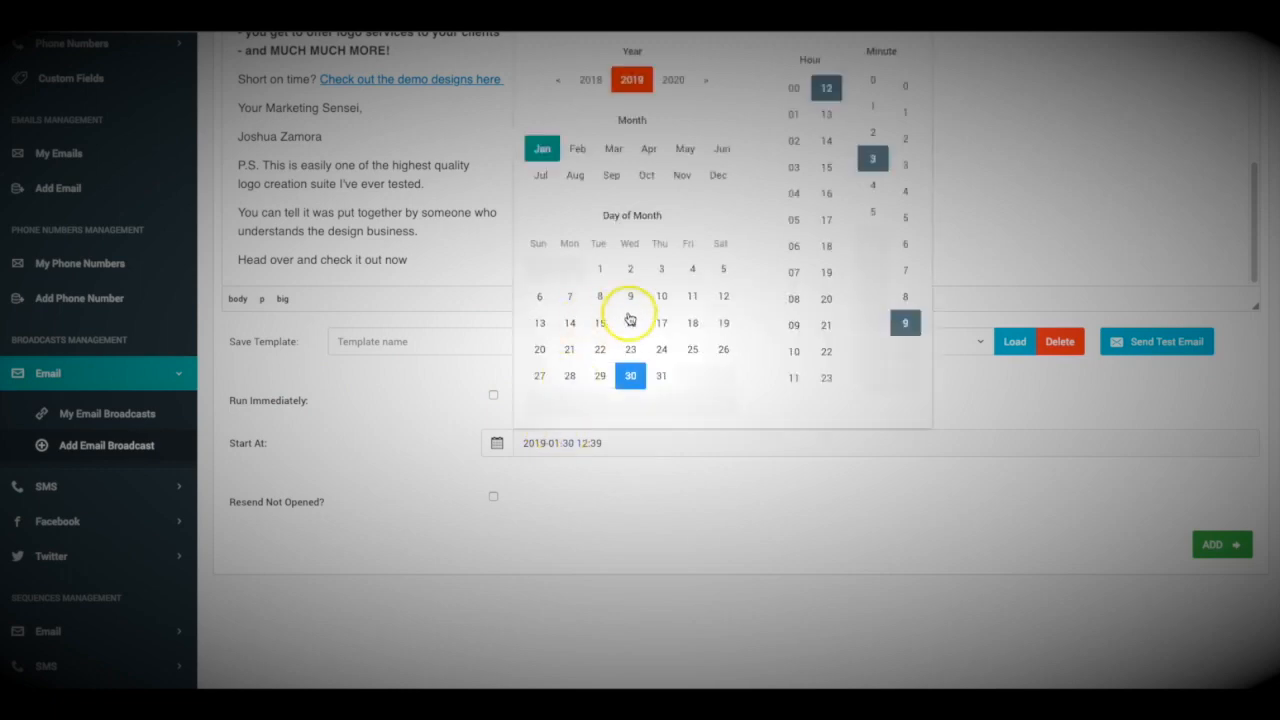
click(580, 270)
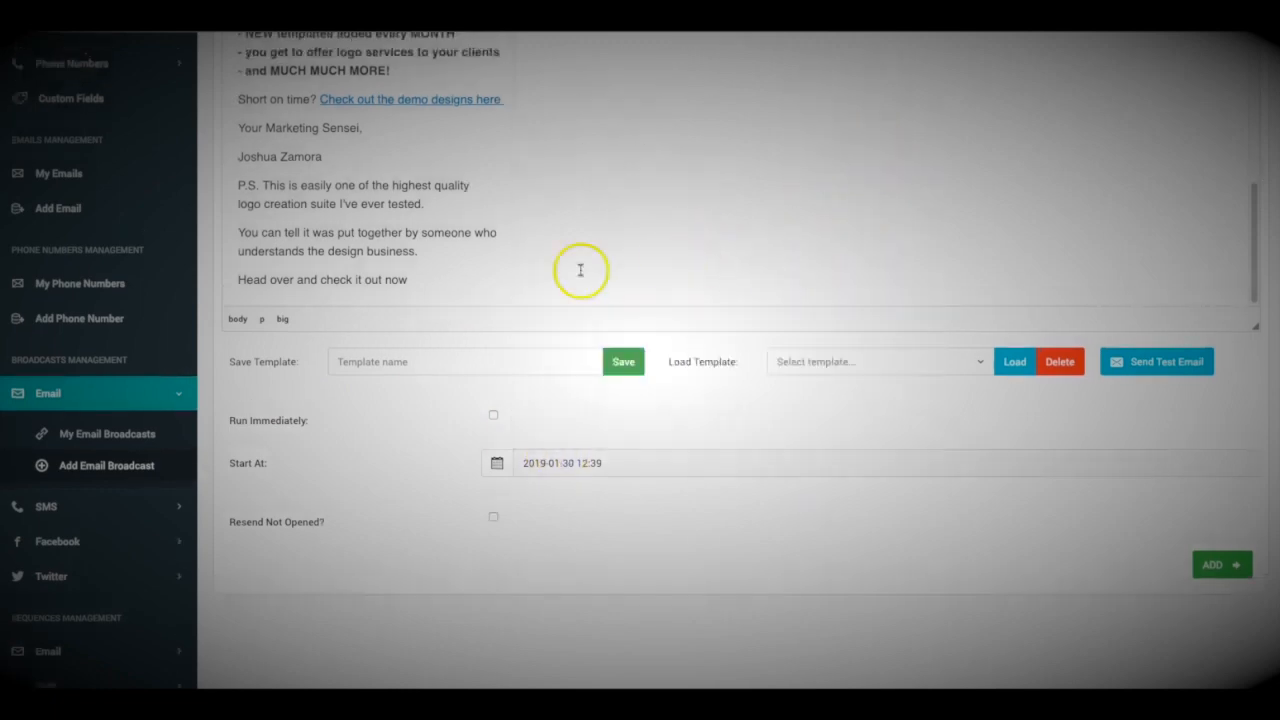
scroll(596, 495, down, 1)
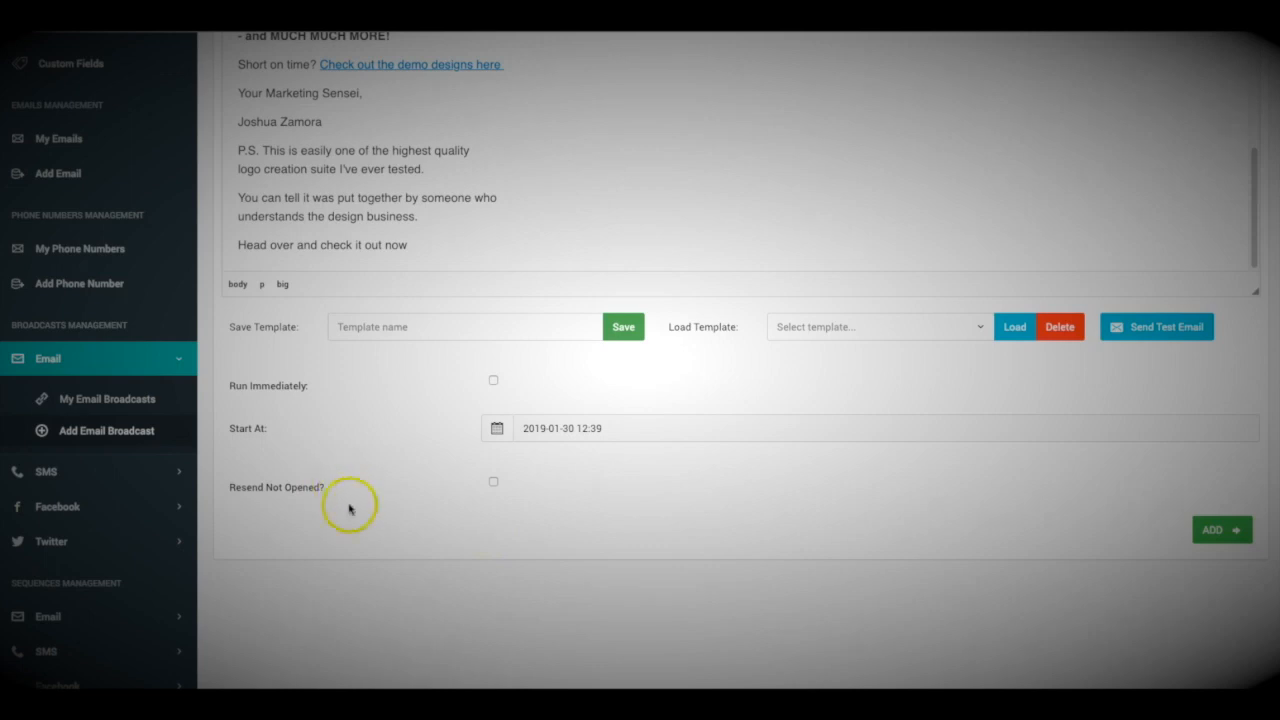
Enable Resend Not Opened so non-openers get the broadcast again
click(492, 481)
scroll(424, 524, down, 1)
scroll(426, 528, up, 3)
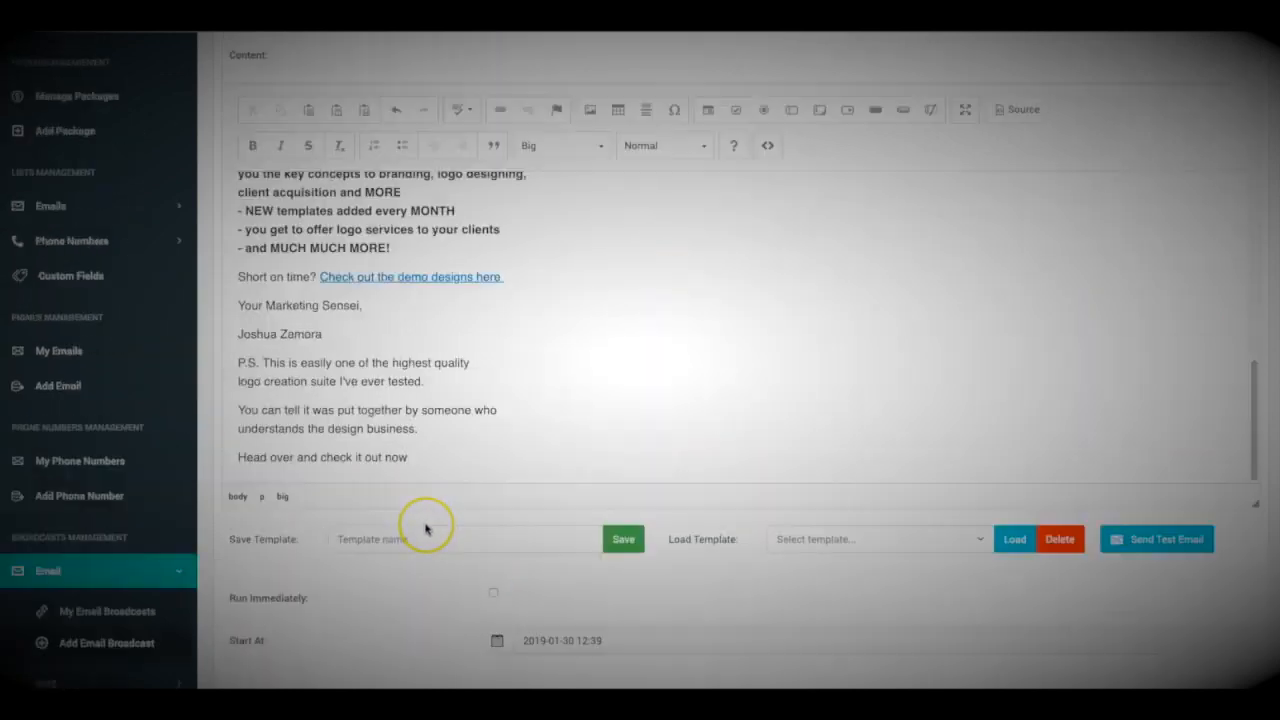
scroll(425, 529, down, 3)
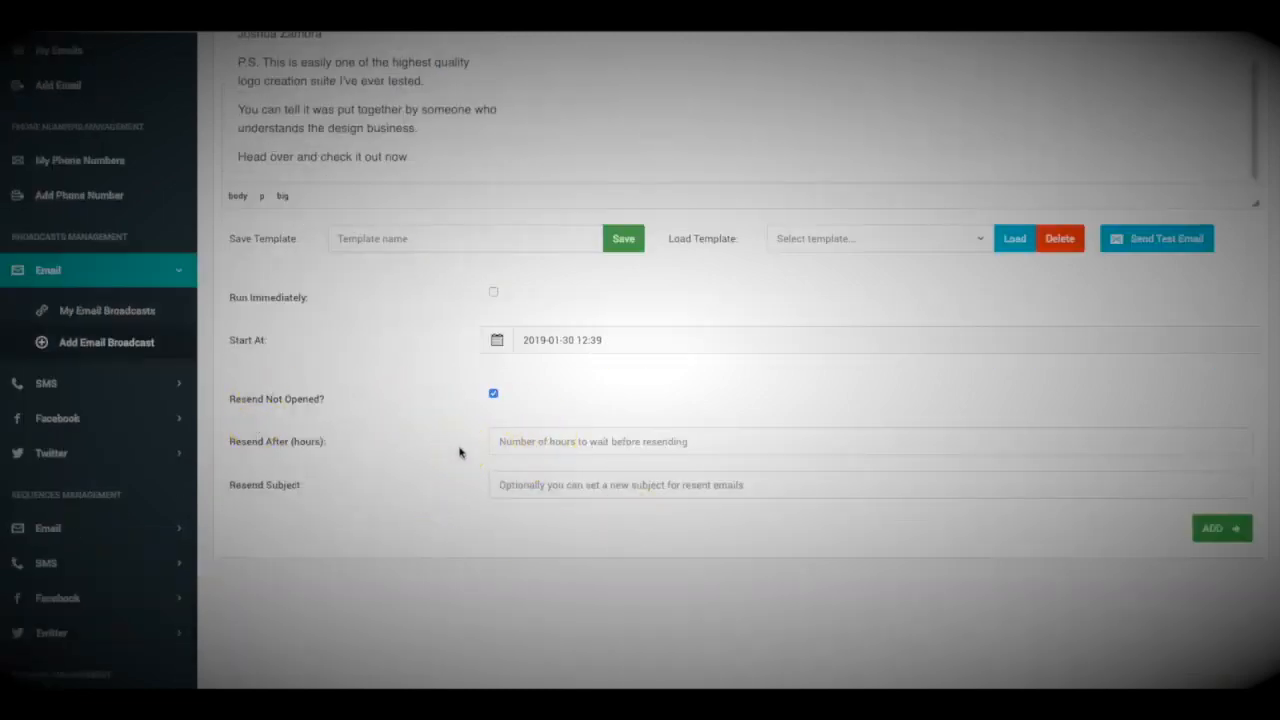
scroll(459, 452, up, 2)
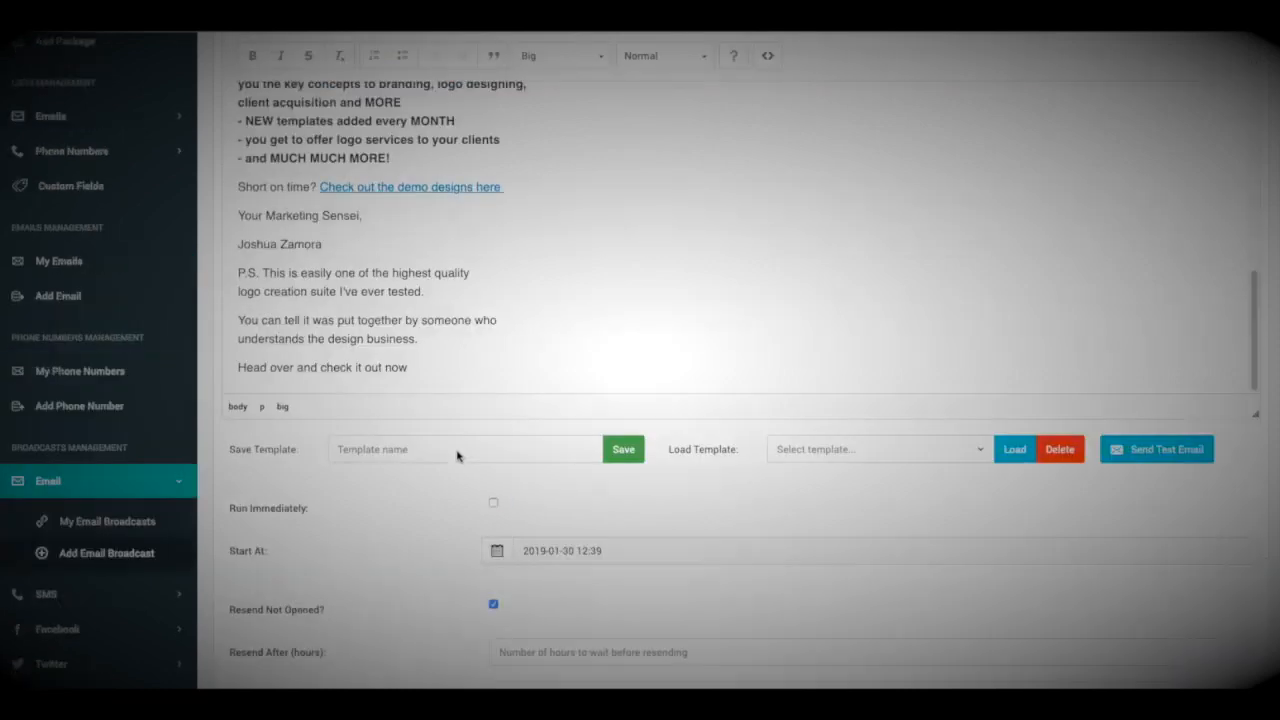
click(576, 514)
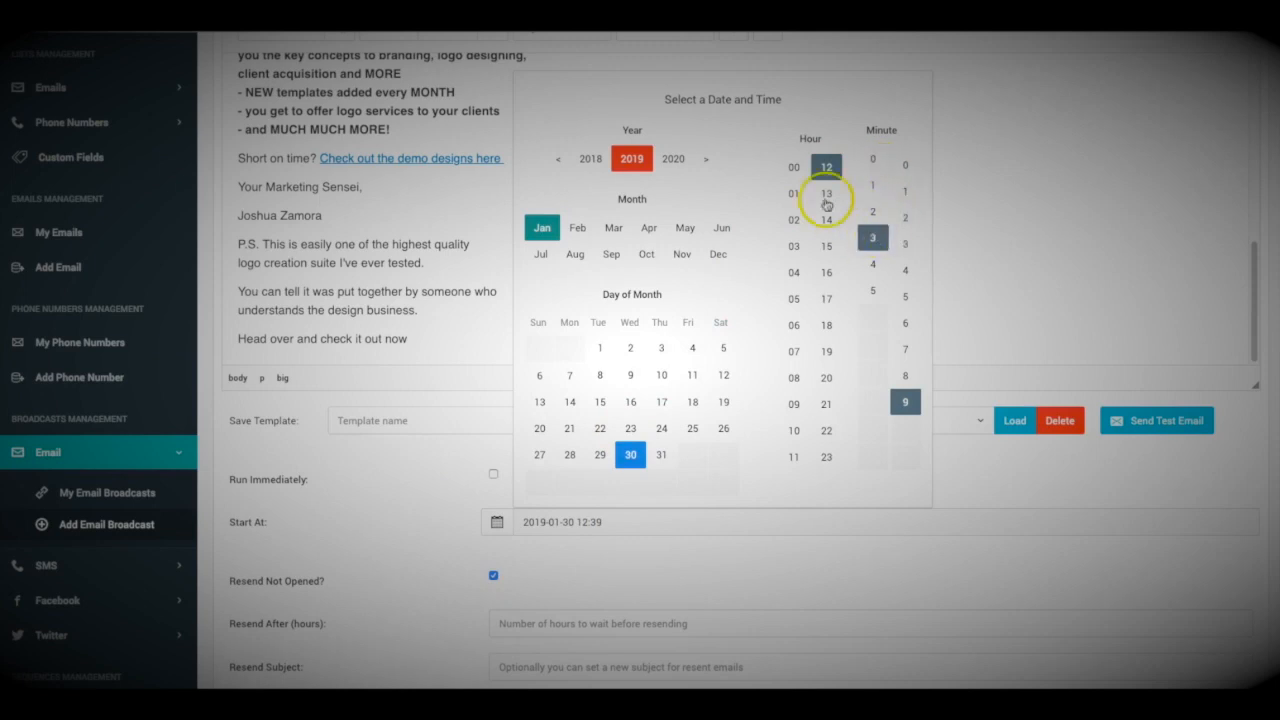
click(827, 198)
click(872, 160)
click(905, 165)
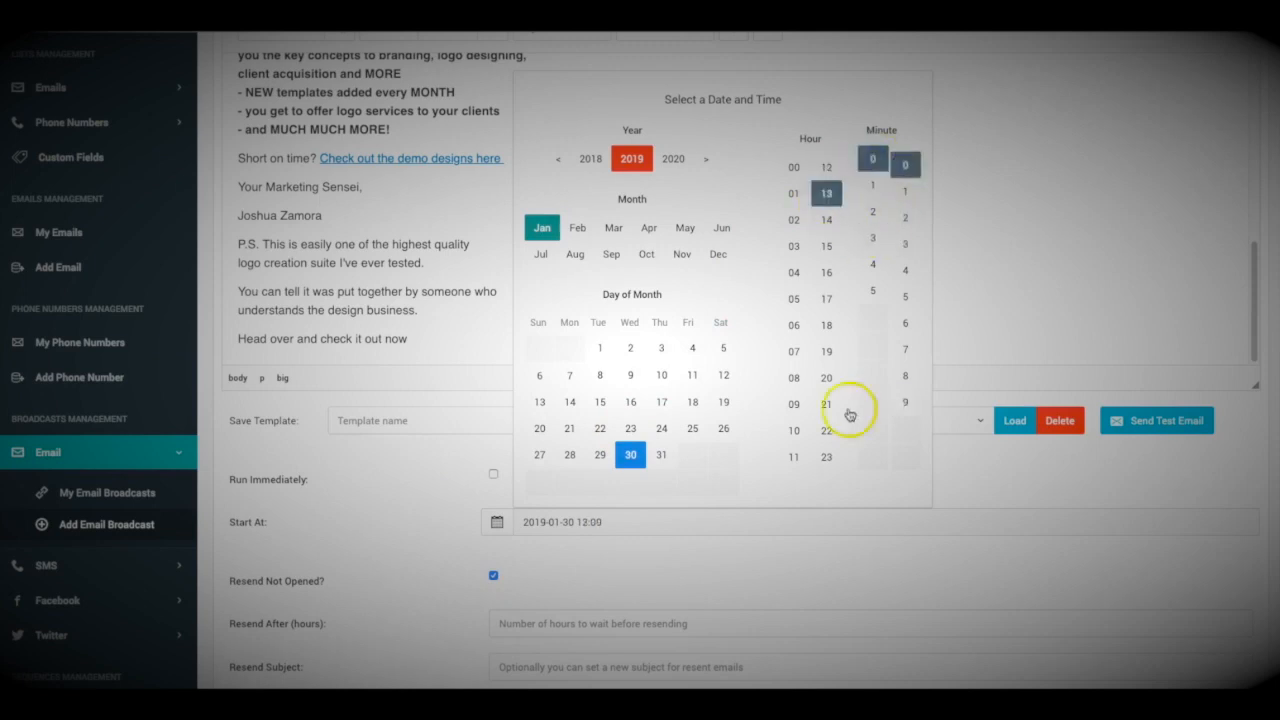
scroll(583, 506, down, 2)
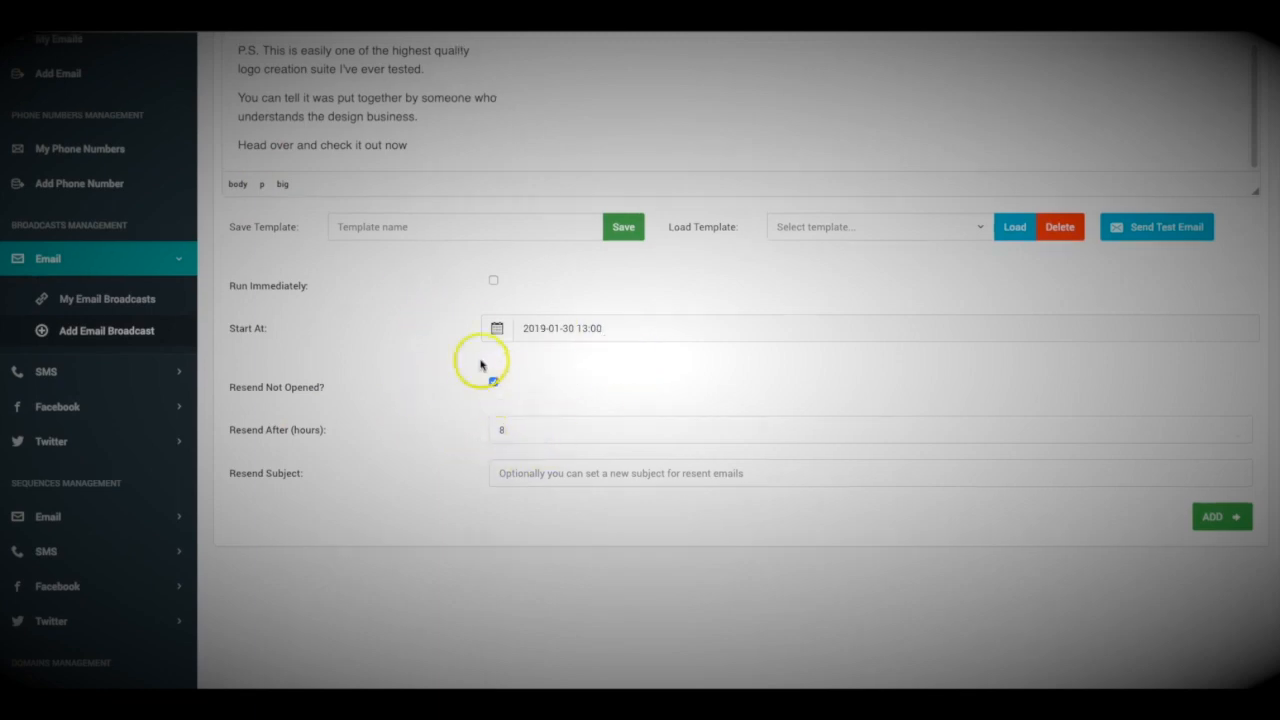
Fill the resend subject with the original subject, changed to 'Cool New Software for Sale'
click(563, 476)
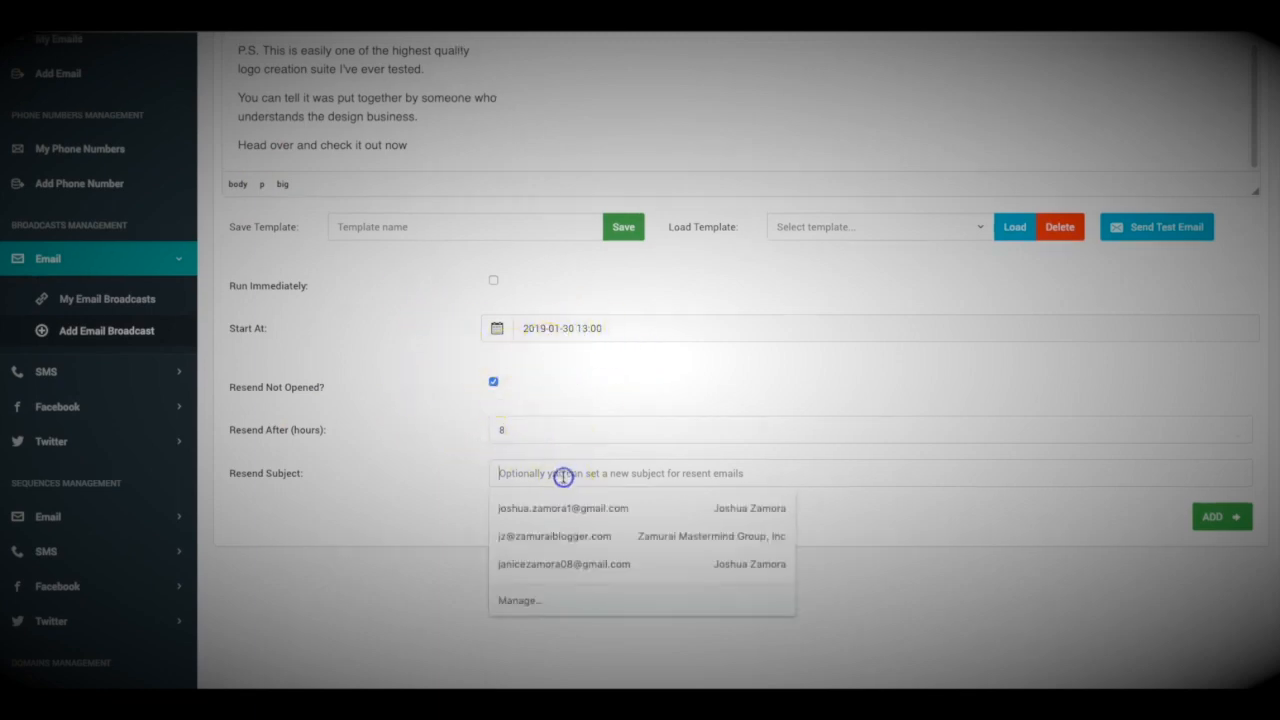
scroll(411, 449, up, 5)
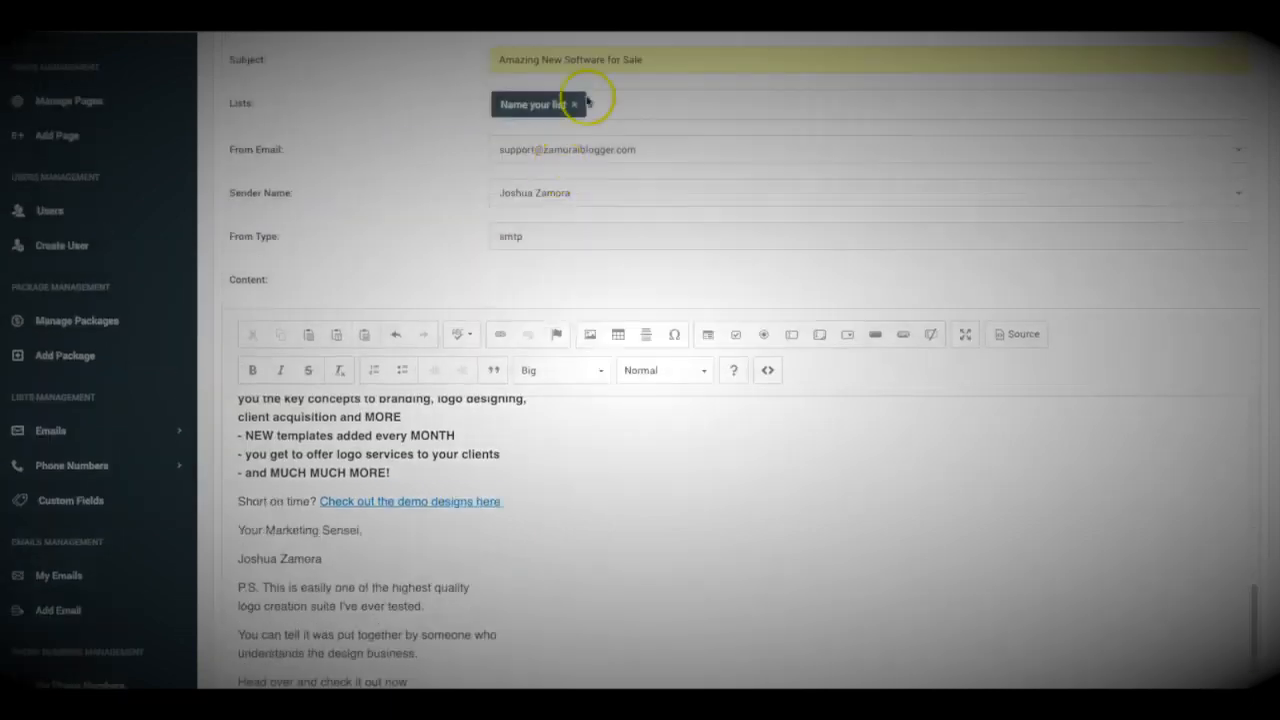
click(600, 69)
click(430, 128)
scroll(429, 155, down, 5)
click(551, 488)
text(Amazing New Software for Sale)
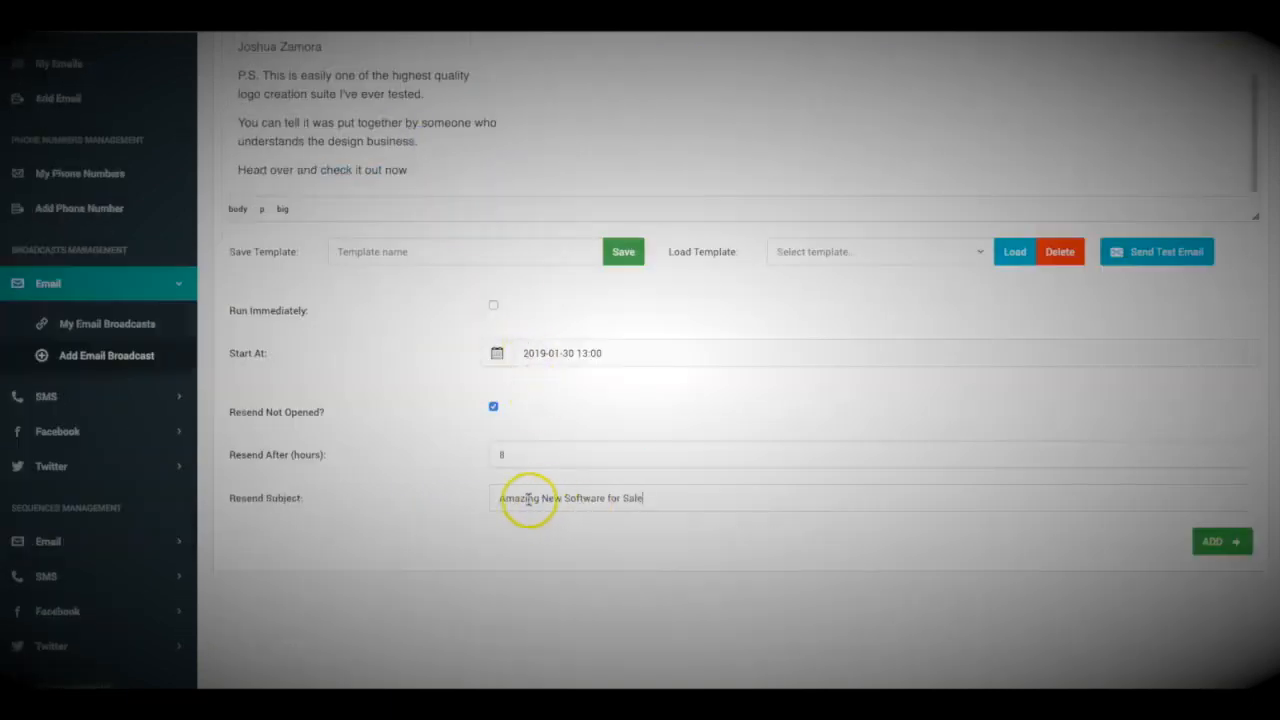
text(Cool)
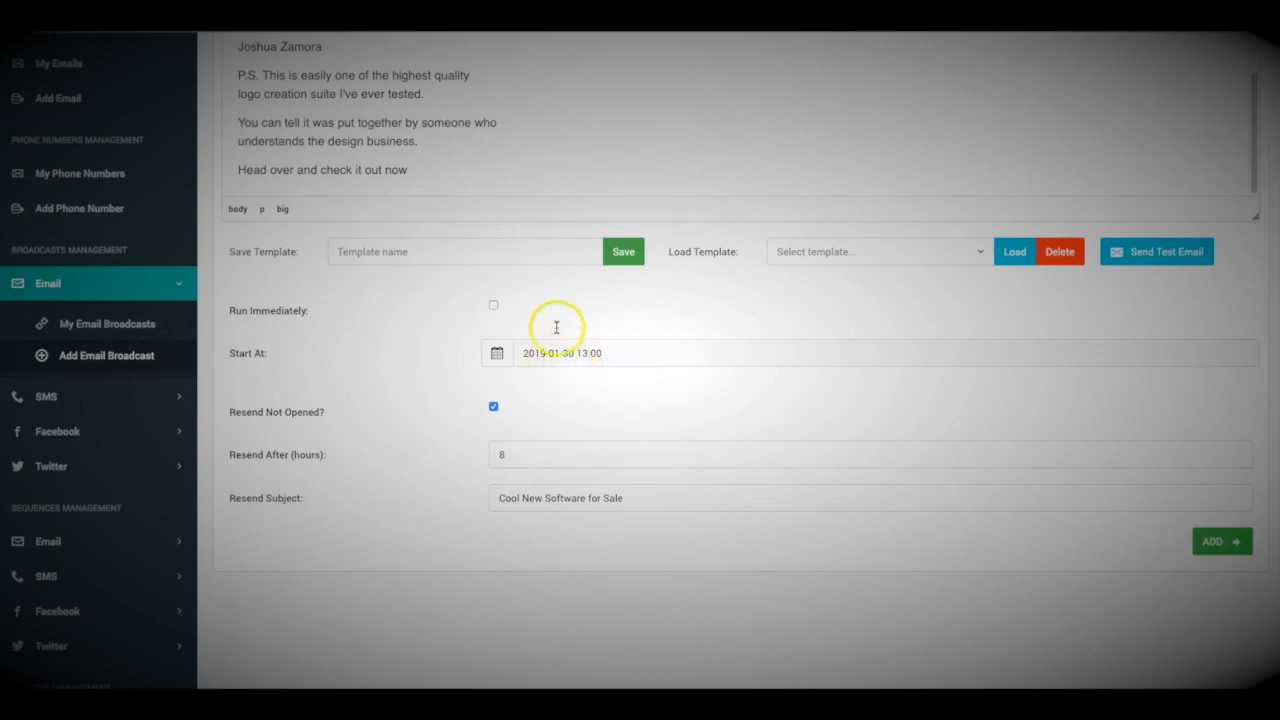
Set Resend After to 8 hours
scroll(430, 497, up, 1)
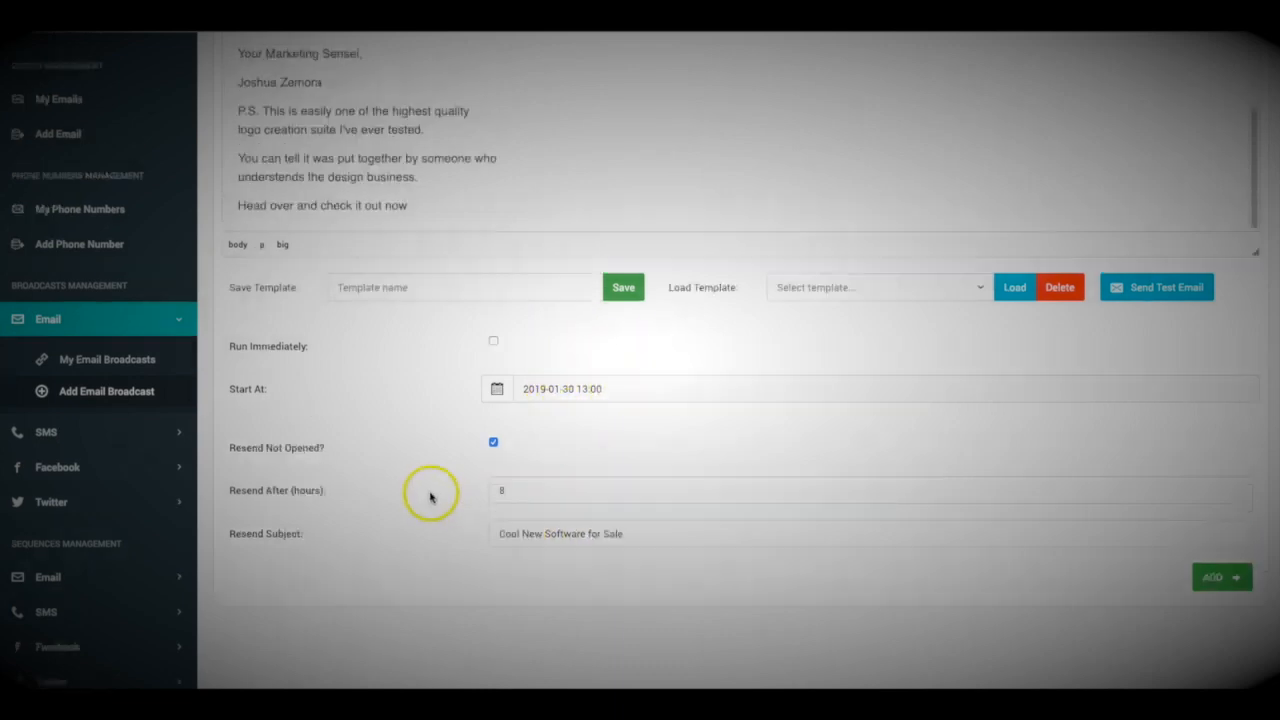
scroll(431, 497, up, 7)
scroll(451, 329, down, 10)
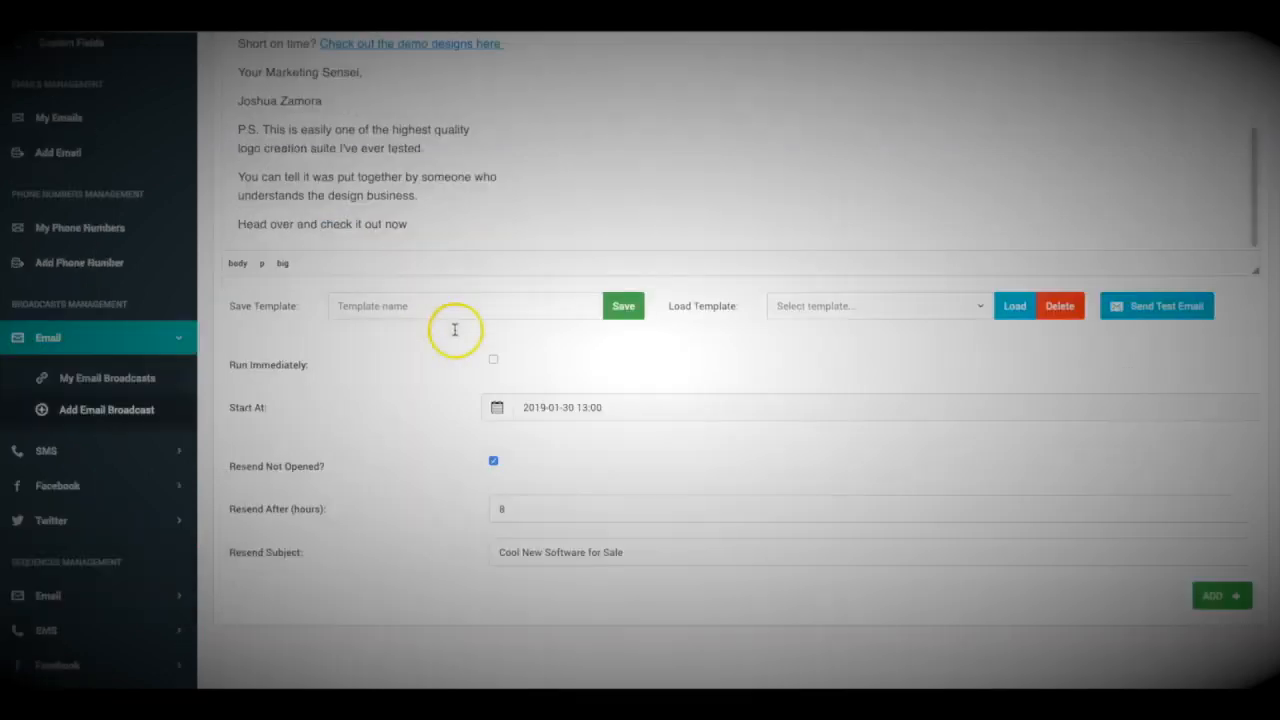
scroll(502, 398, up, 2)
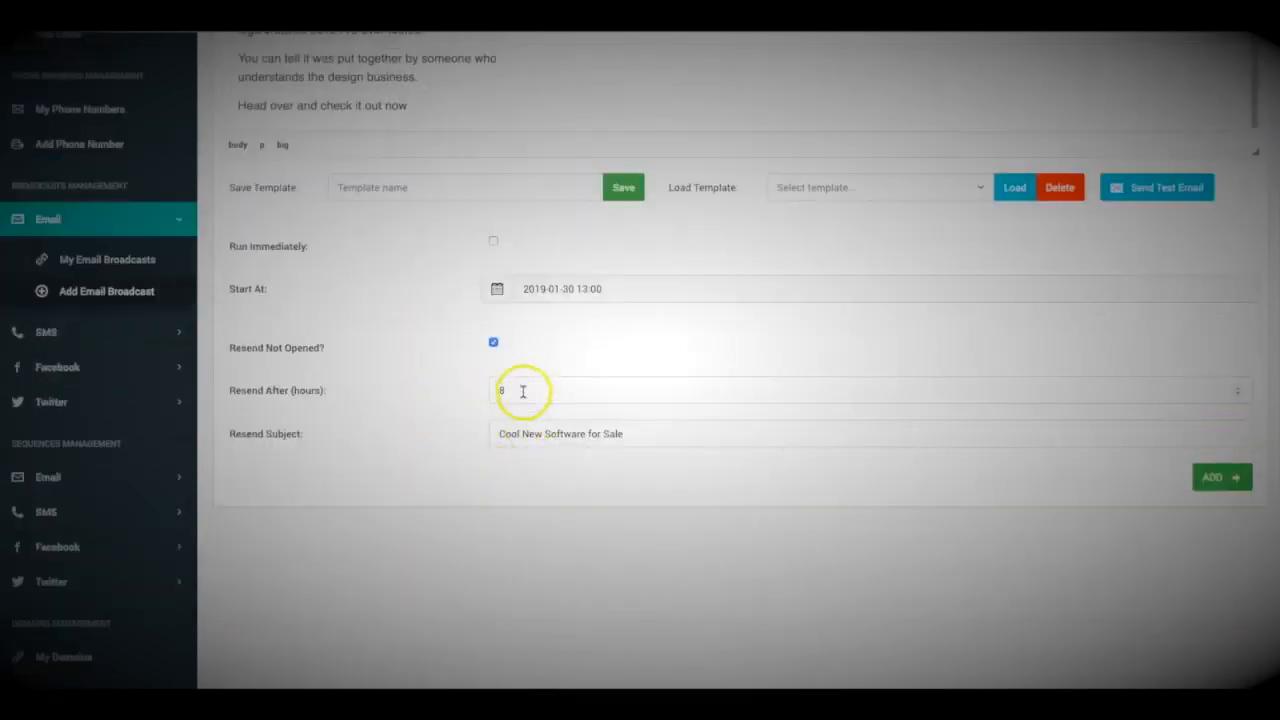
text(8)
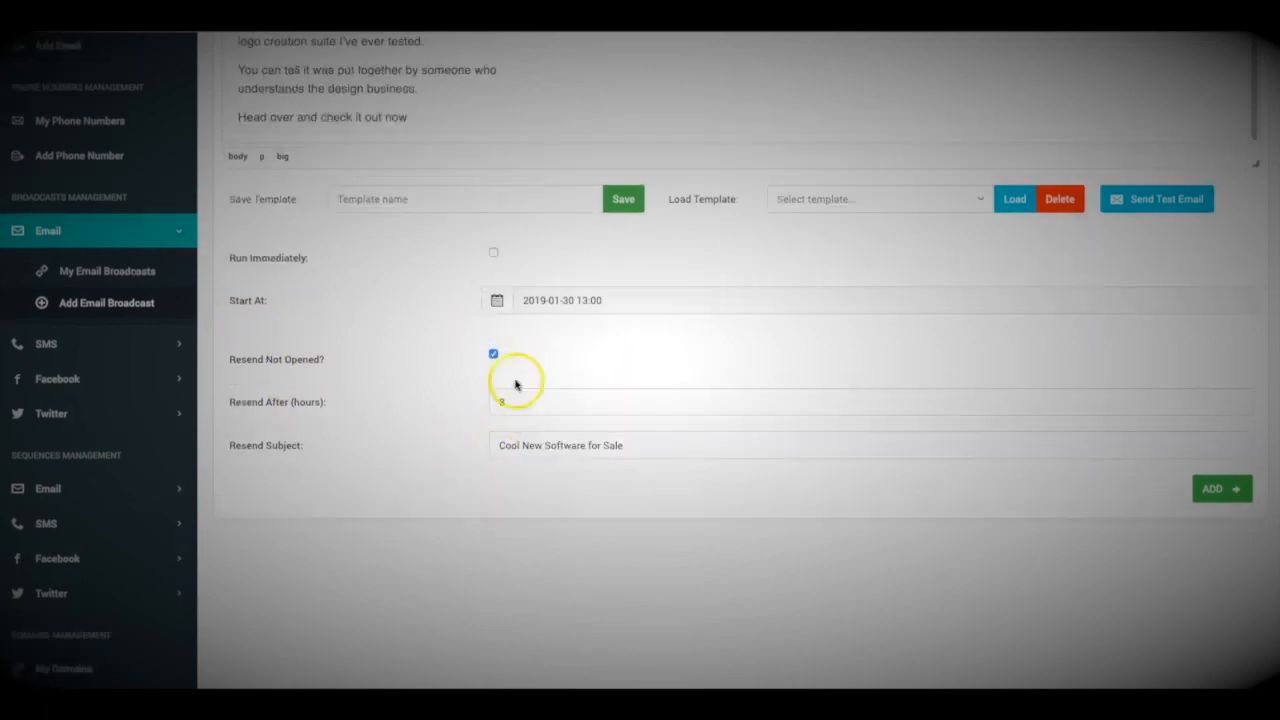
scroll(565, 382, up, 2)
scroll(646, 447, down, 2)
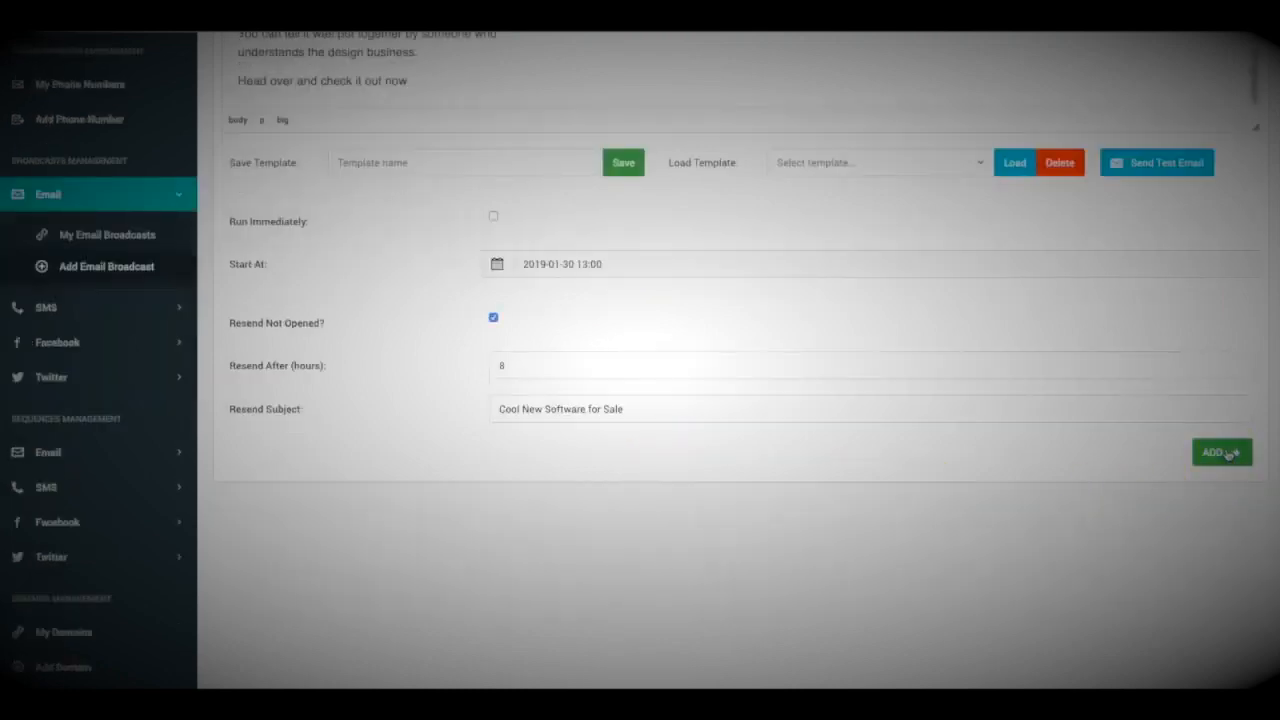
click(1228, 453)
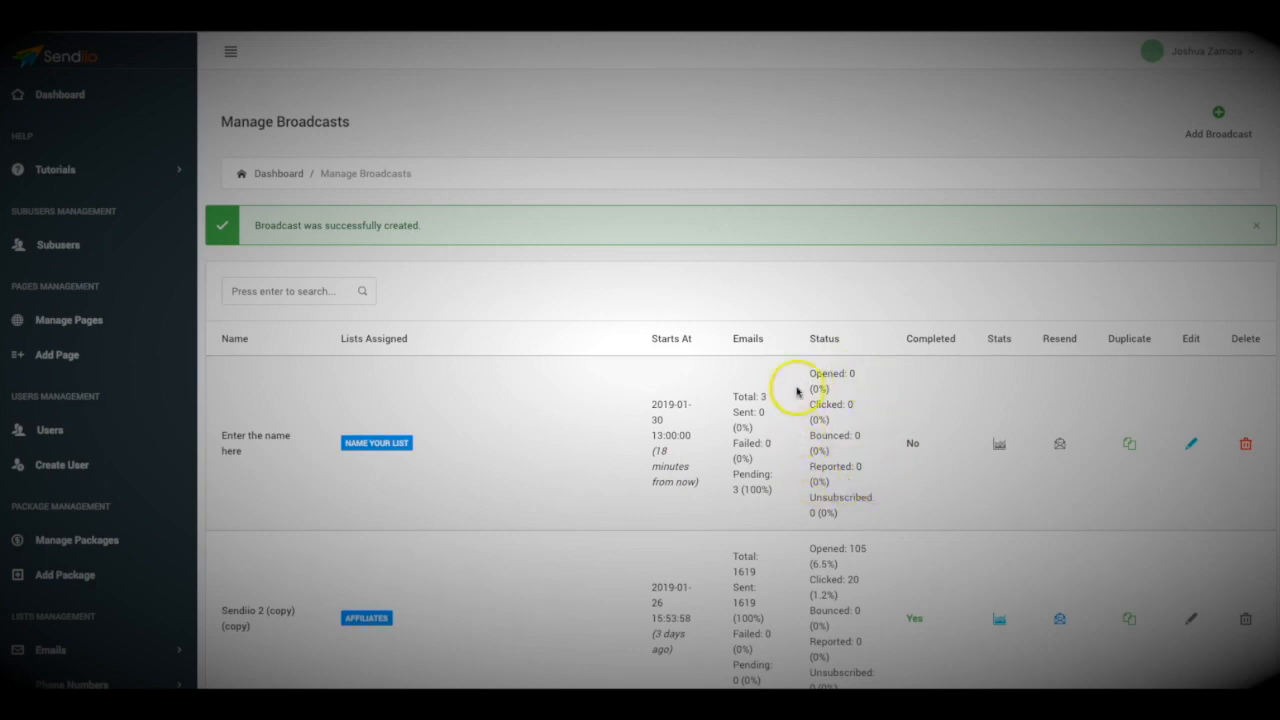
scroll(852, 452, down, 2)
scroll(852, 452, down, 3)
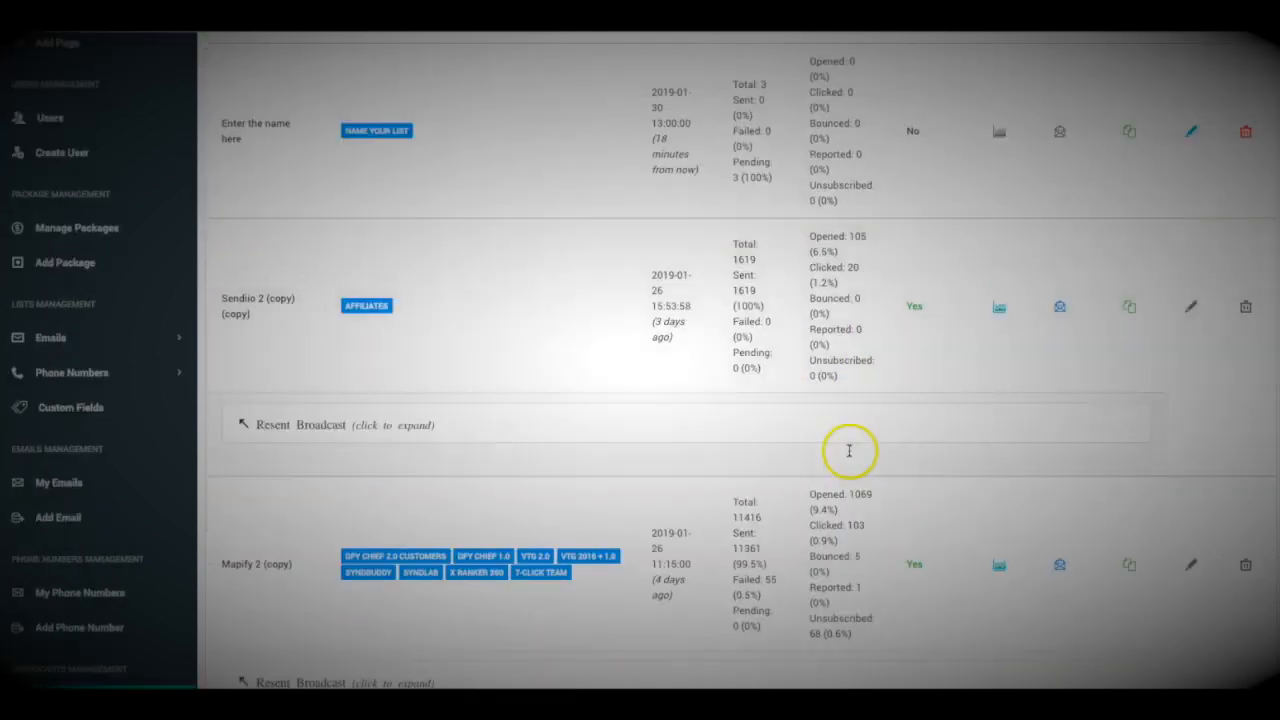
scroll(858, 380, down, 1)
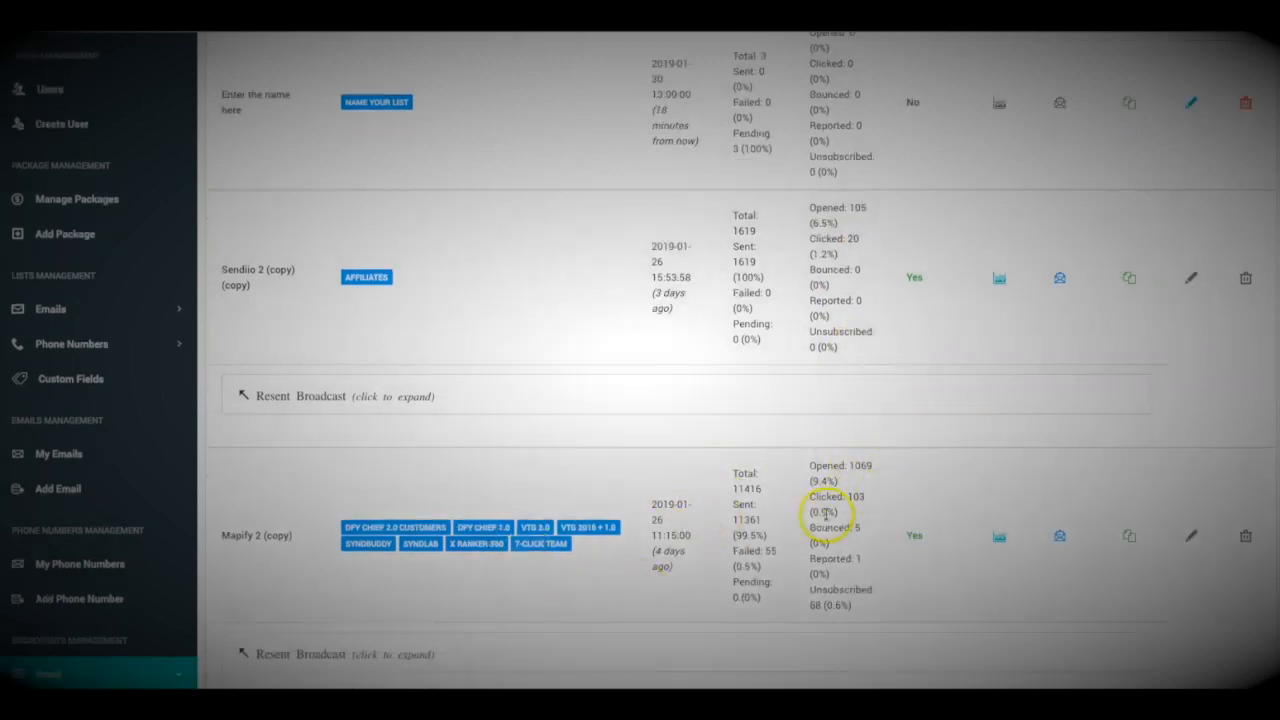
scroll(865, 520, down, 1)
scroll(822, 370, down, 1)
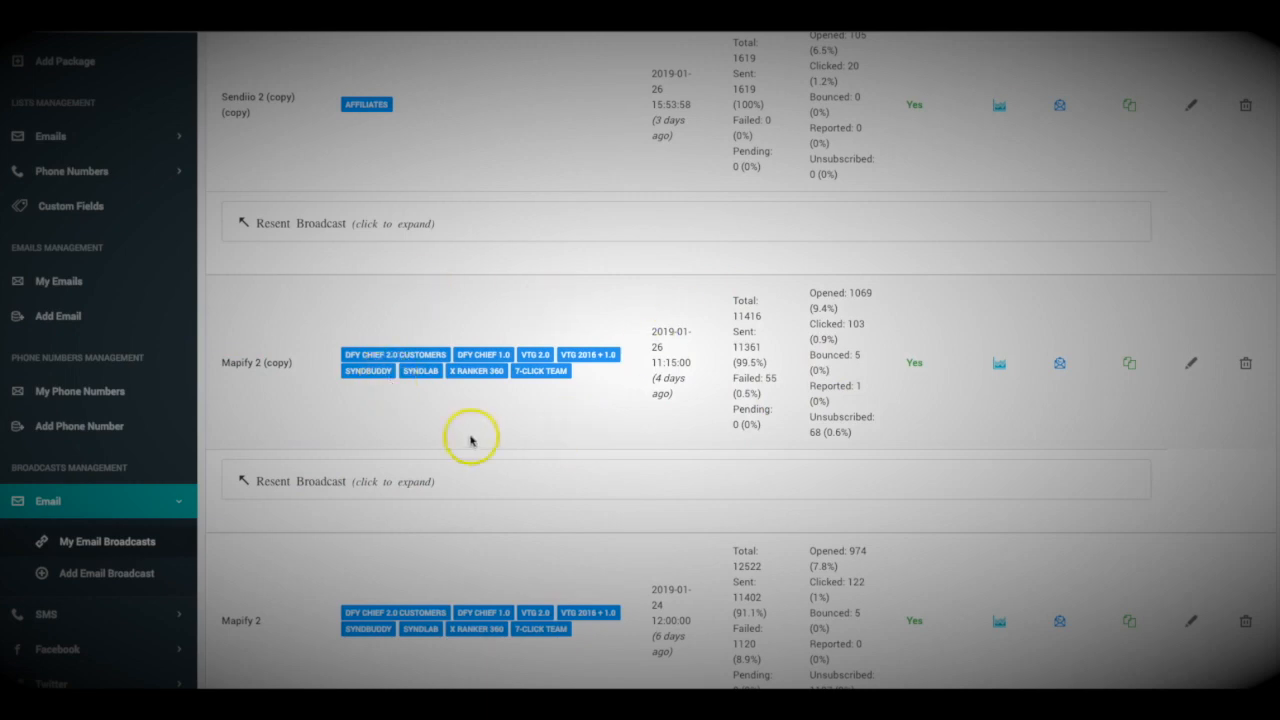
Expand the resent broadcasts table under Mapify 2 (copy)
click(320, 481)
scroll(420, 470, down, 1)
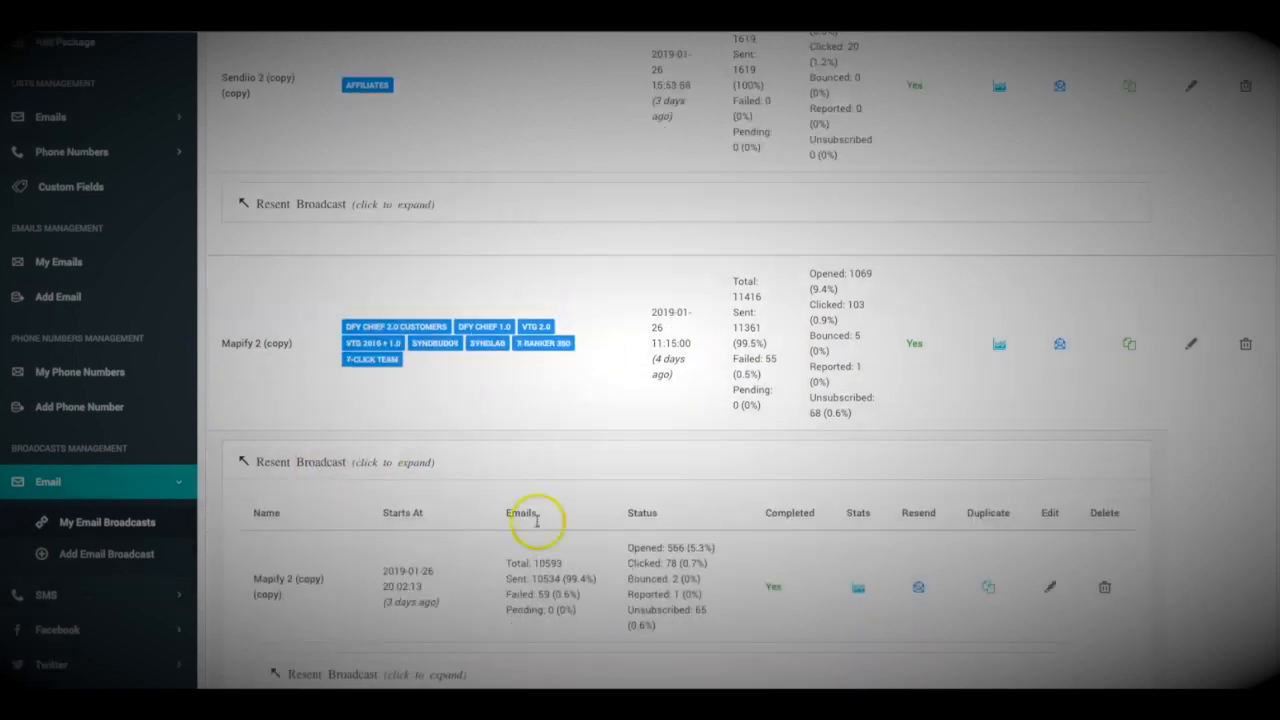
scroll(450, 520, down, 1)
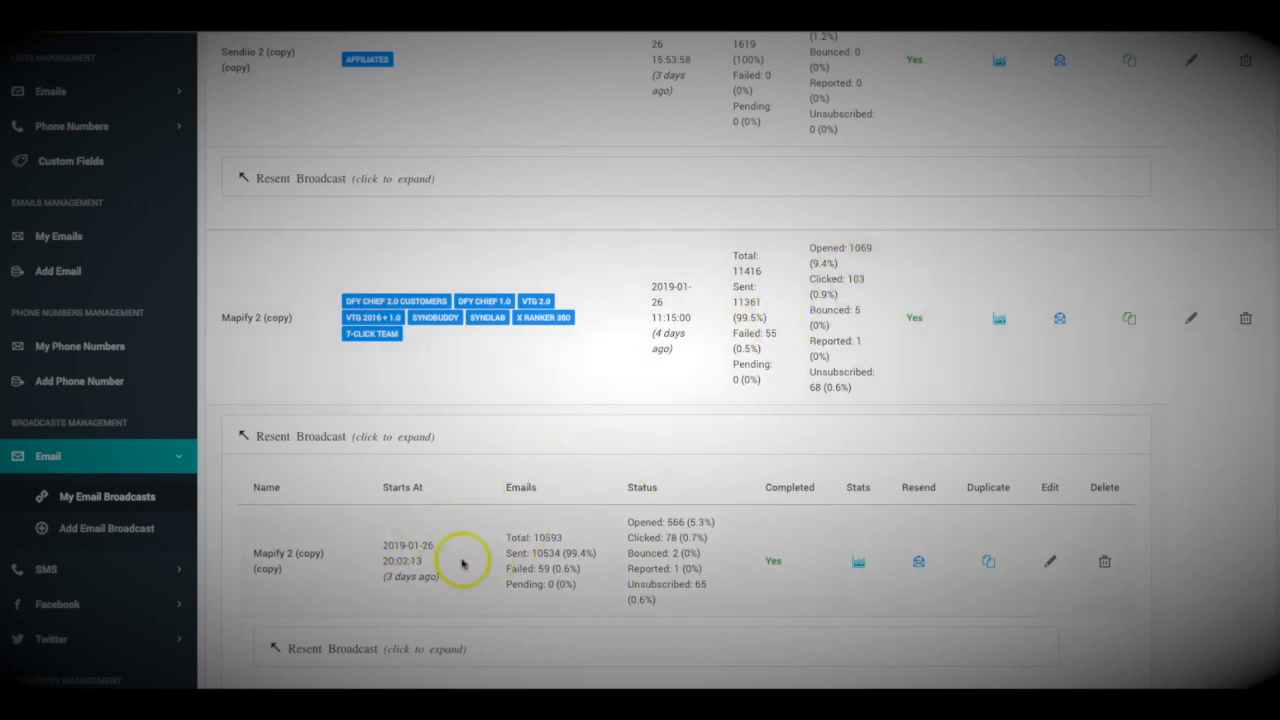
scroll(470, 540, down, 3)
Expand the nested Mapify 2 (copy) (copy) resends and review their sent, opened and clicked figures
click(362, 490)
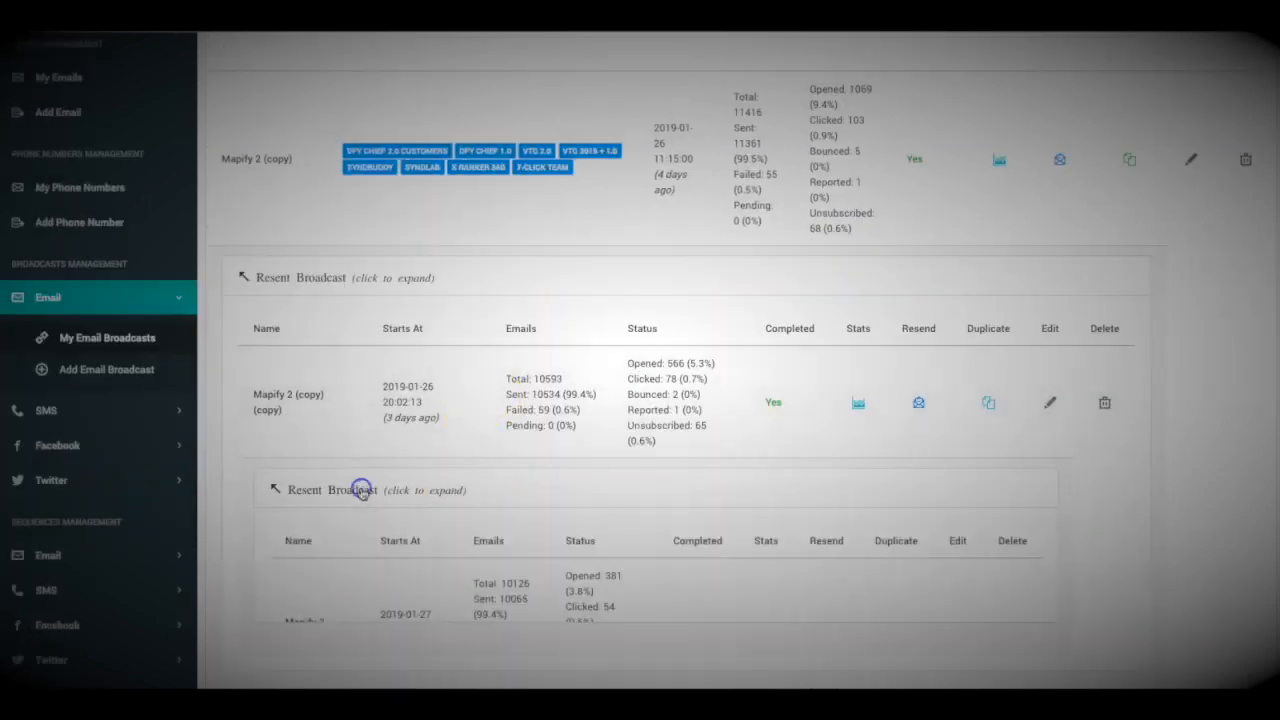
scroll(543, 500, down, 1)
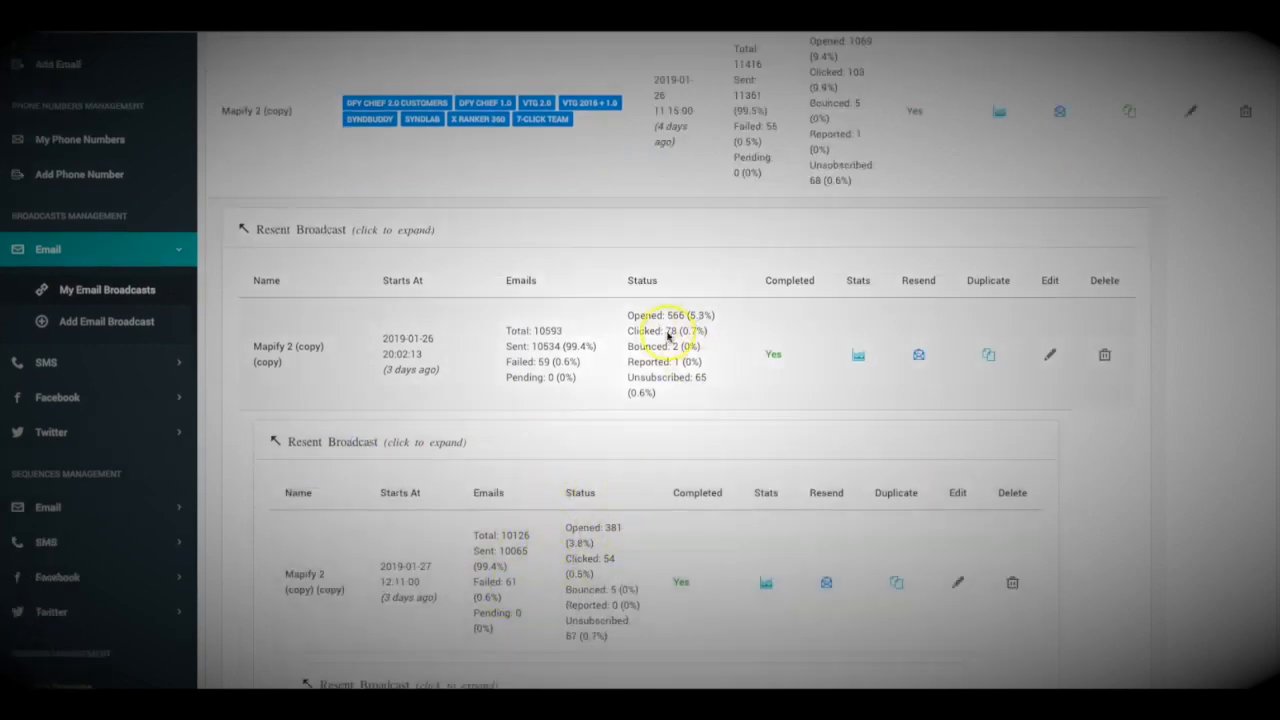
scroll(628, 350, up, 5)
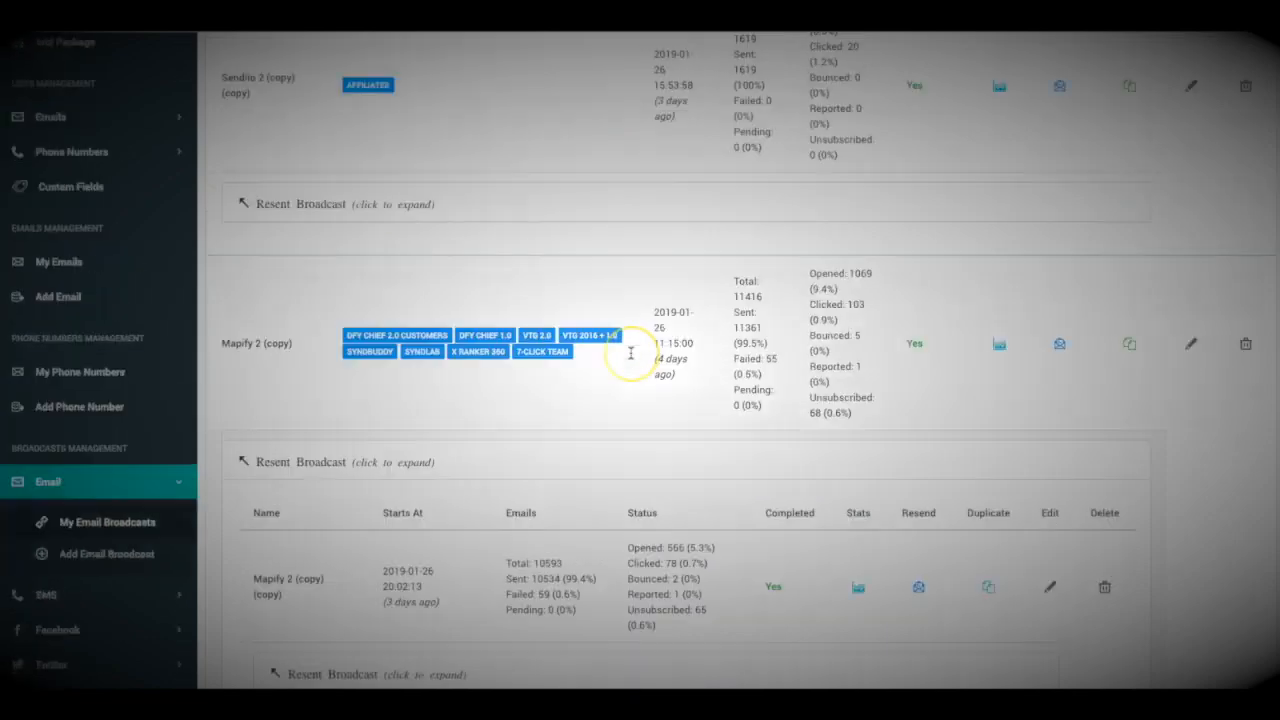
scroll(766, 238, down, 3)
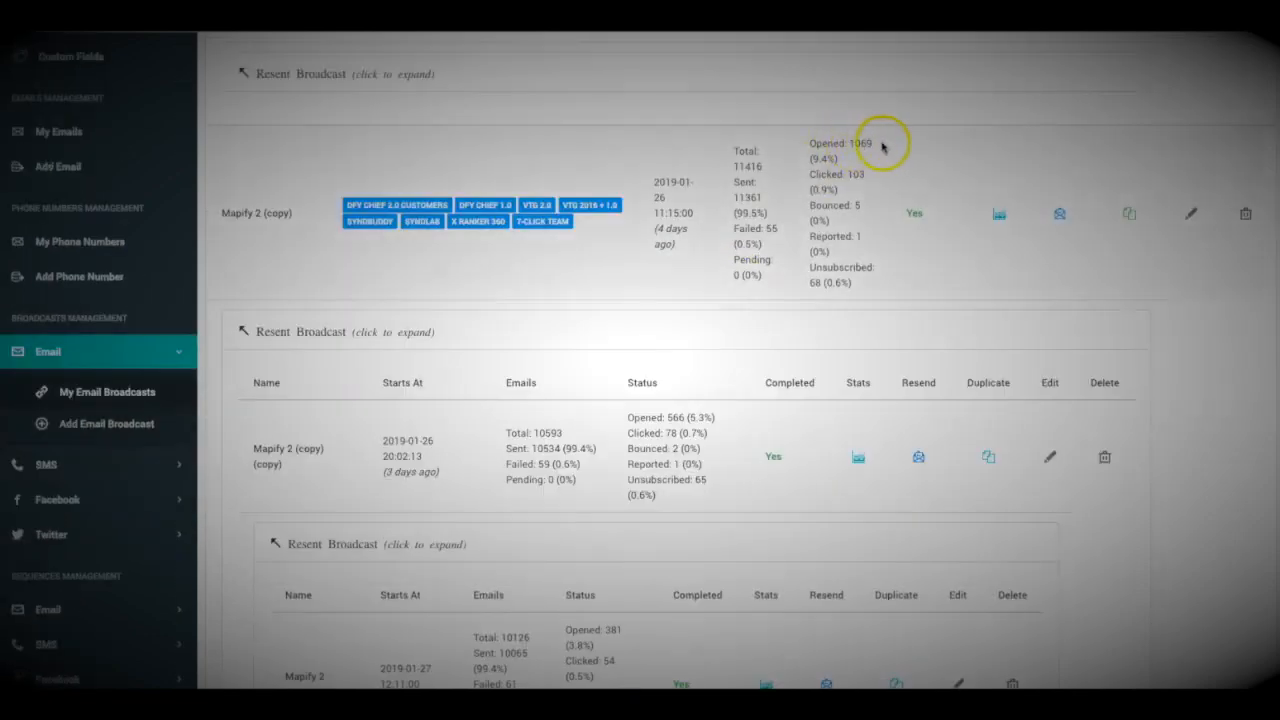
scroll(860, 145, down, 2)
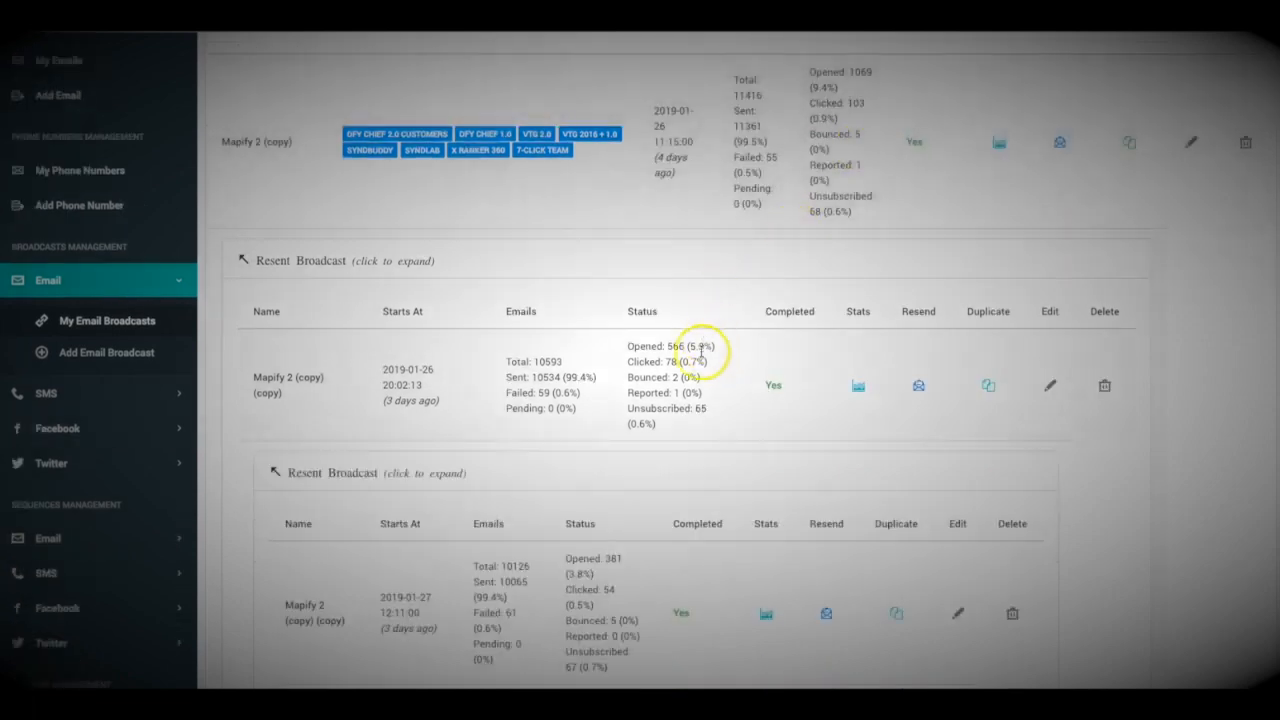
scroll(680, 345, down, 1)
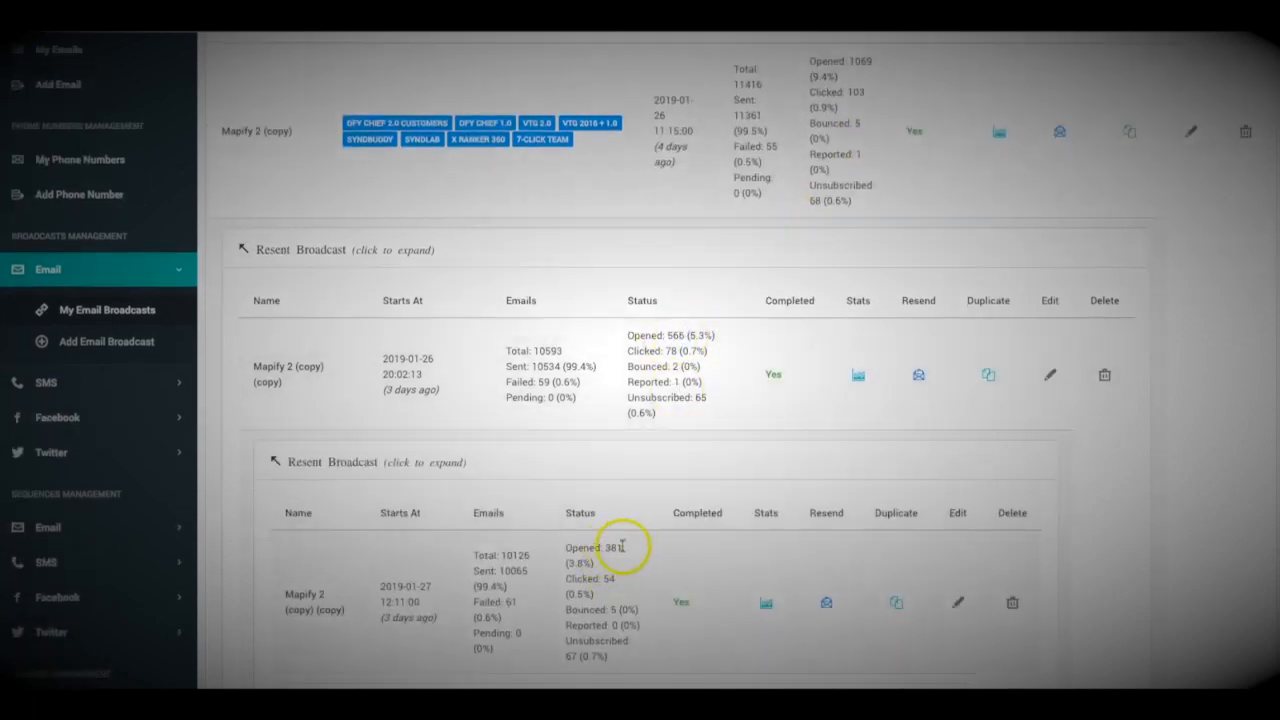
scroll(620, 540, up, 2)
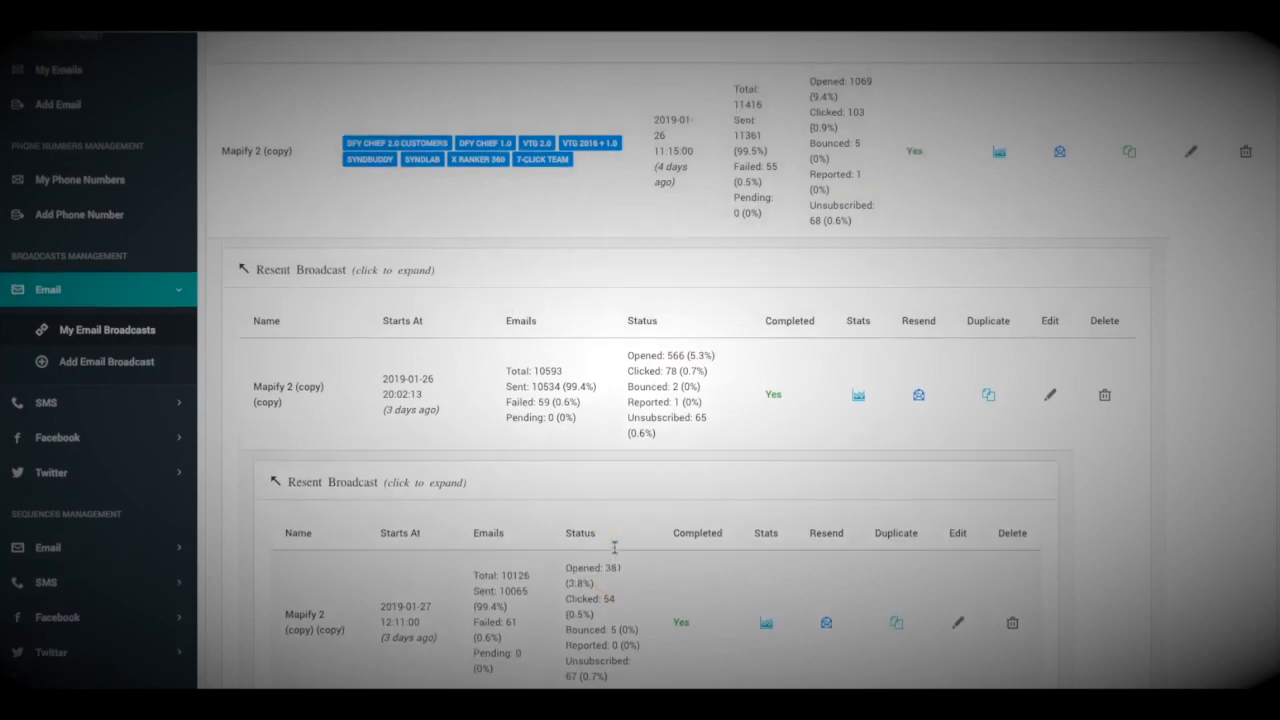
scroll(643, 505, up, 4)
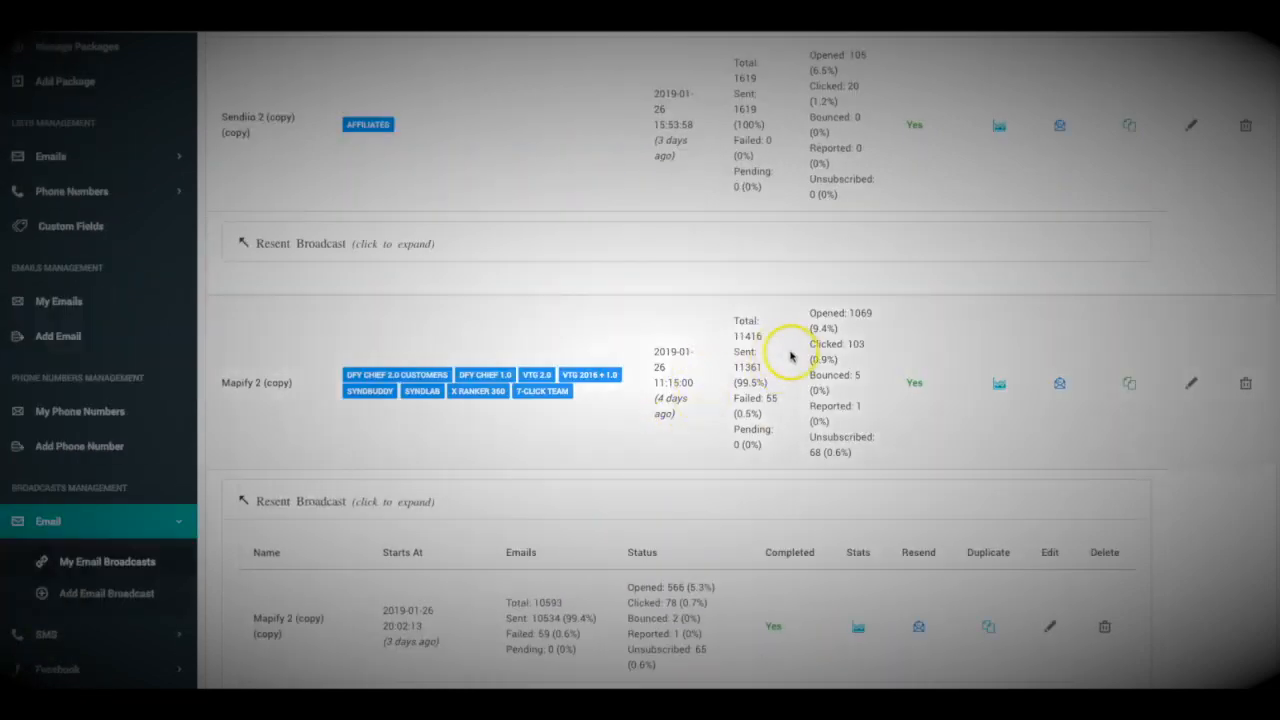
scroll(796, 358, up, 1)
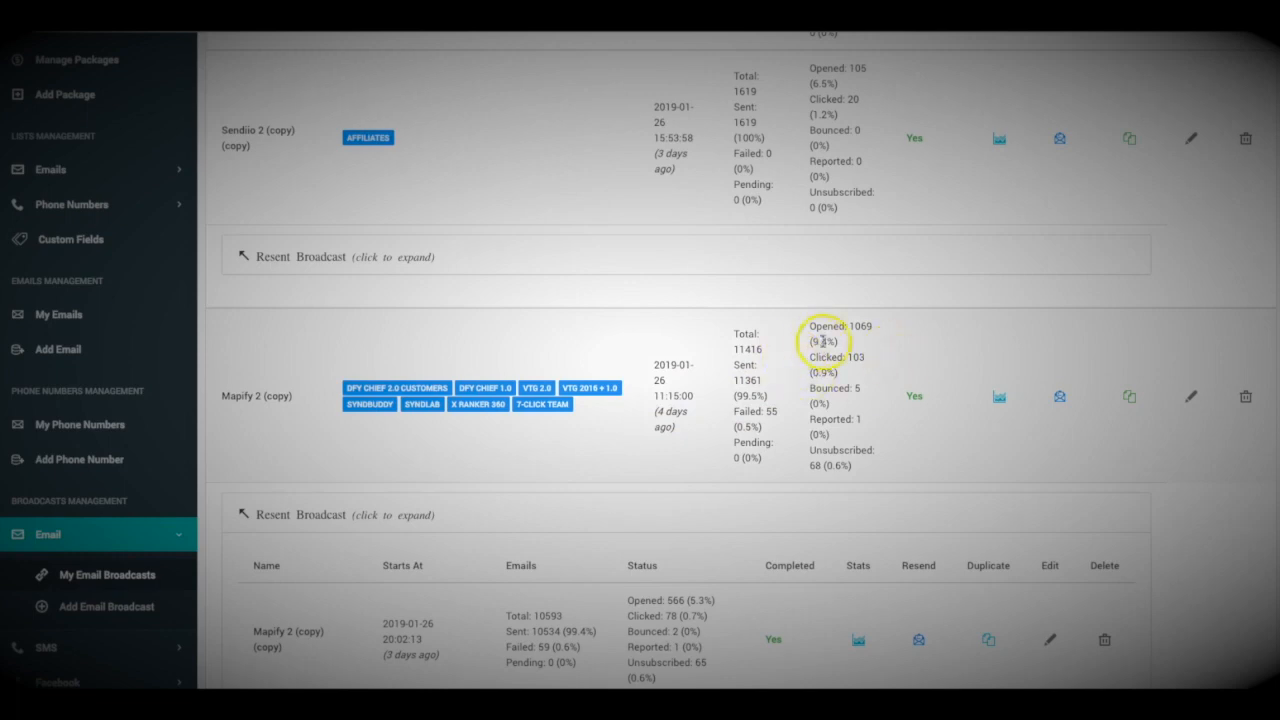
scroll(853, 378, up, 1)
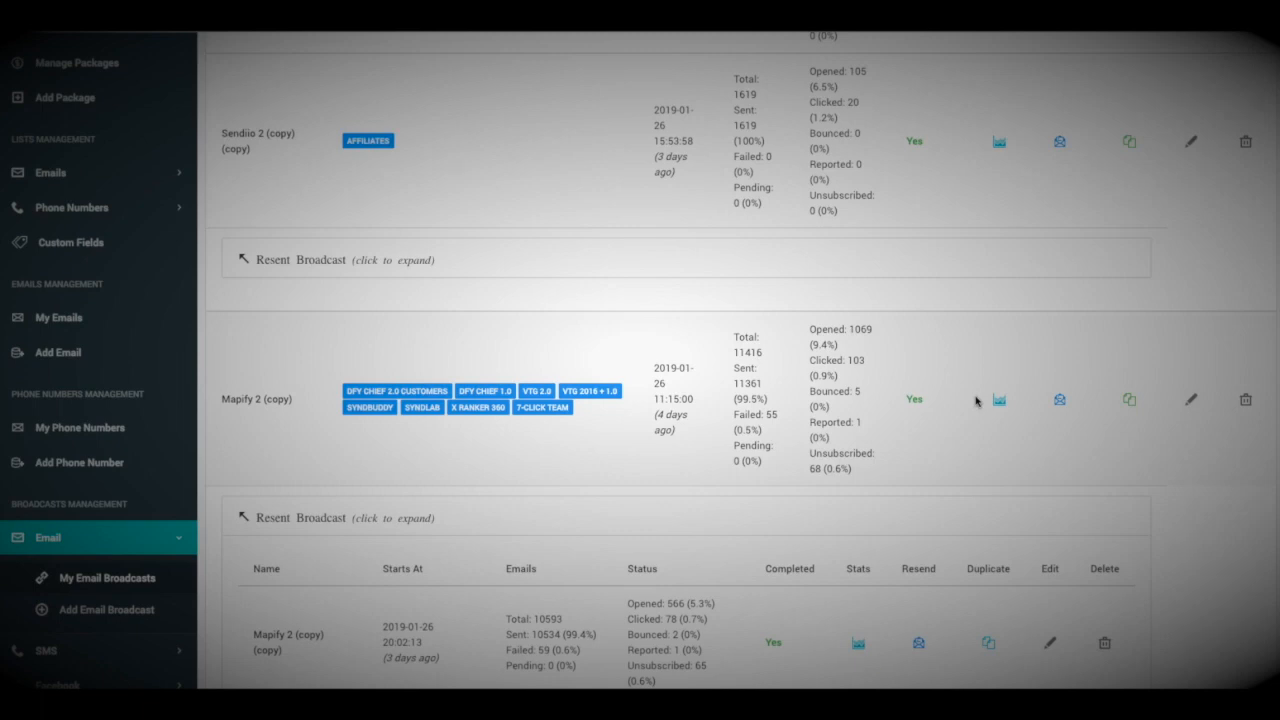
Review the Mapify 2 (copy) Broadcast Stats chart, then return to the Dashboard
click(978, 400)
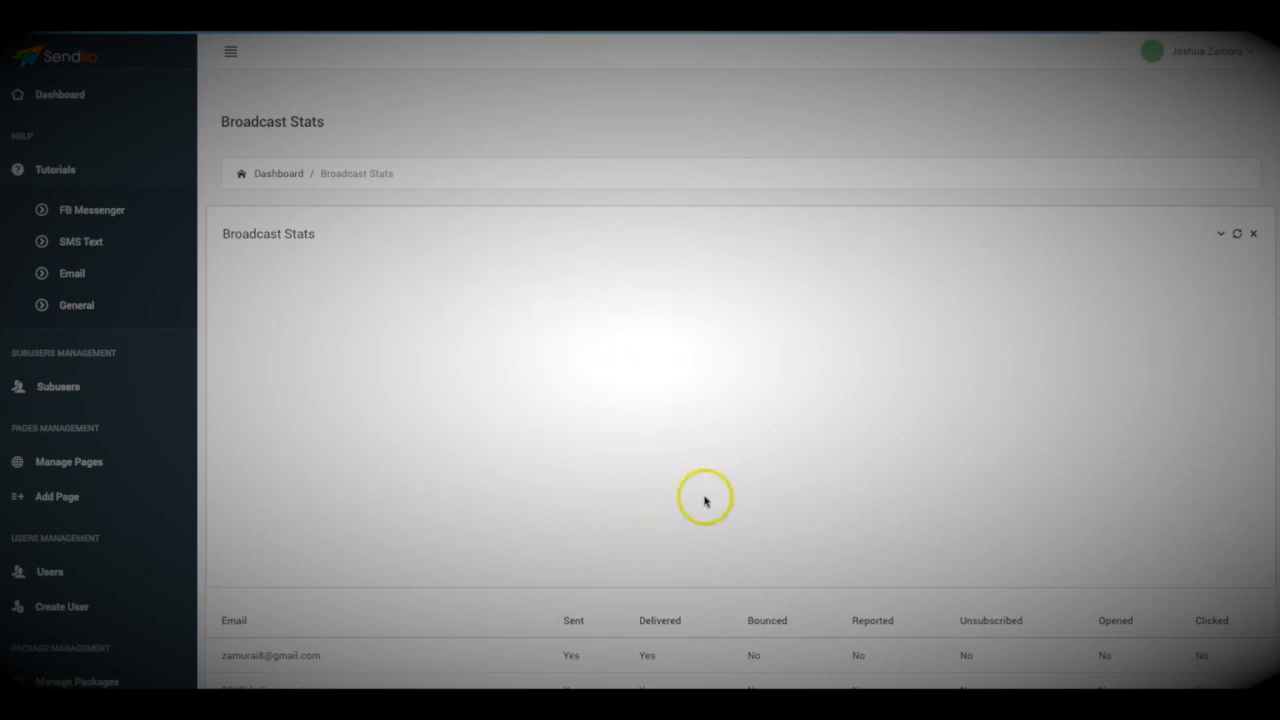
click(596, 438)
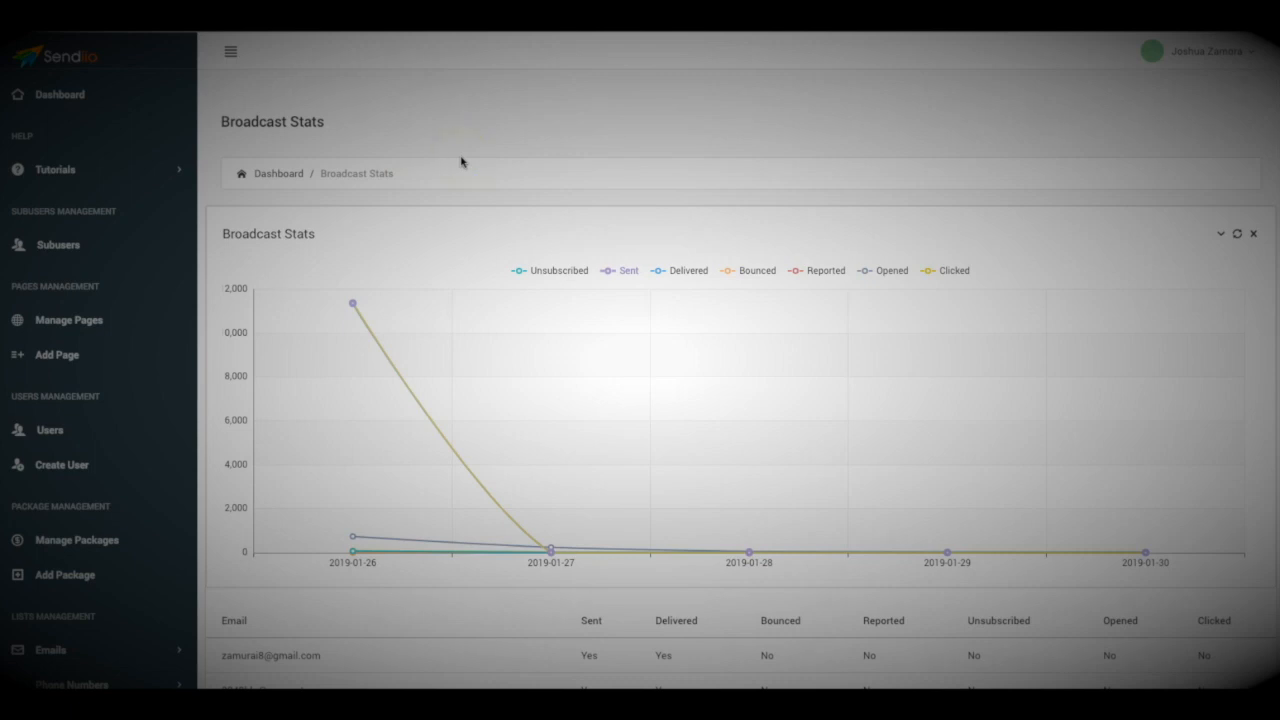
click(279, 174)
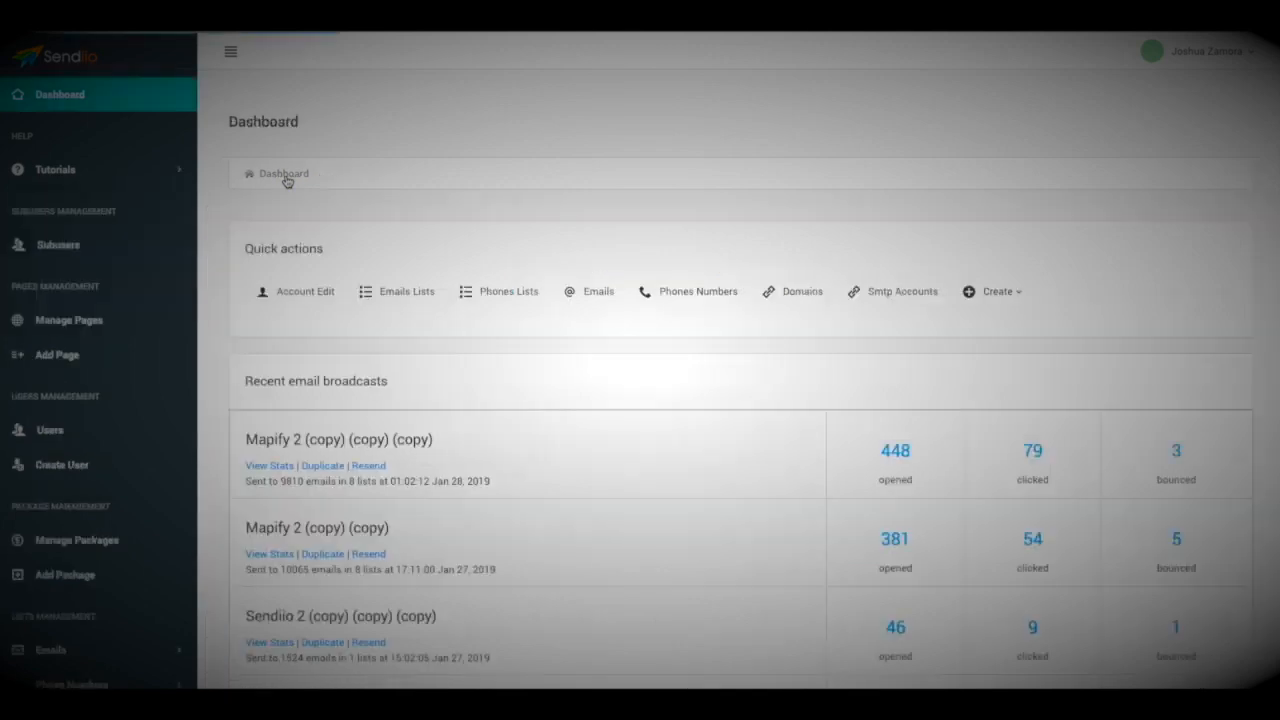
Scroll the Manage Broadcasts list to Sendiio 2 (copy) (copy): 1619 sent, 105 opens, 20 clicks
scroll(514, 460, down, 5)
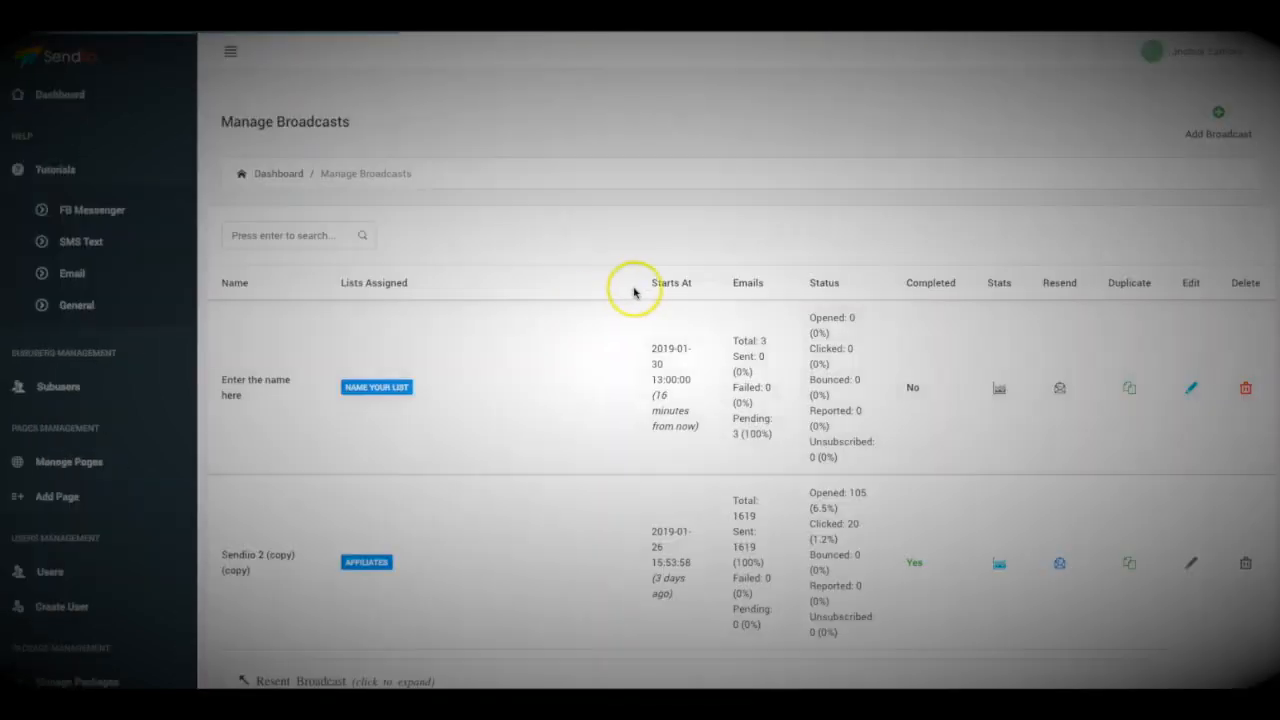
scroll(980, 389, down, 2)
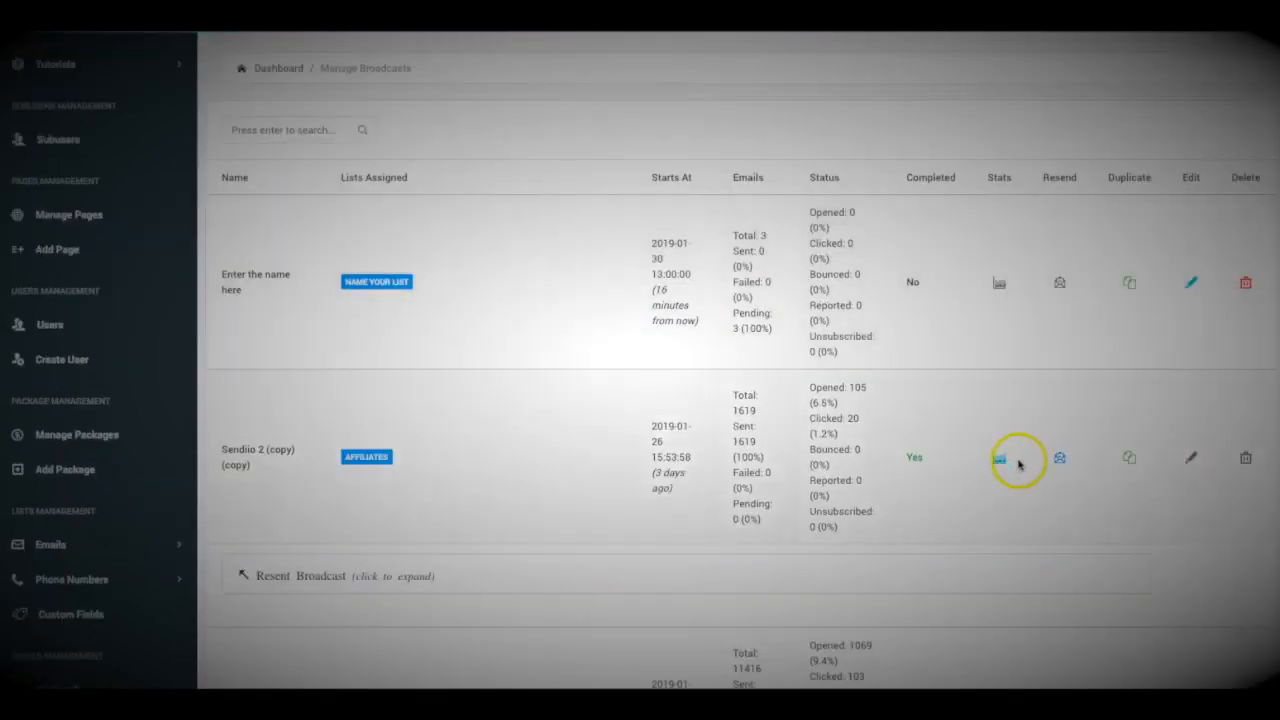
scroll(1019, 463, down, 2)
scroll(1057, 380, up, 1)
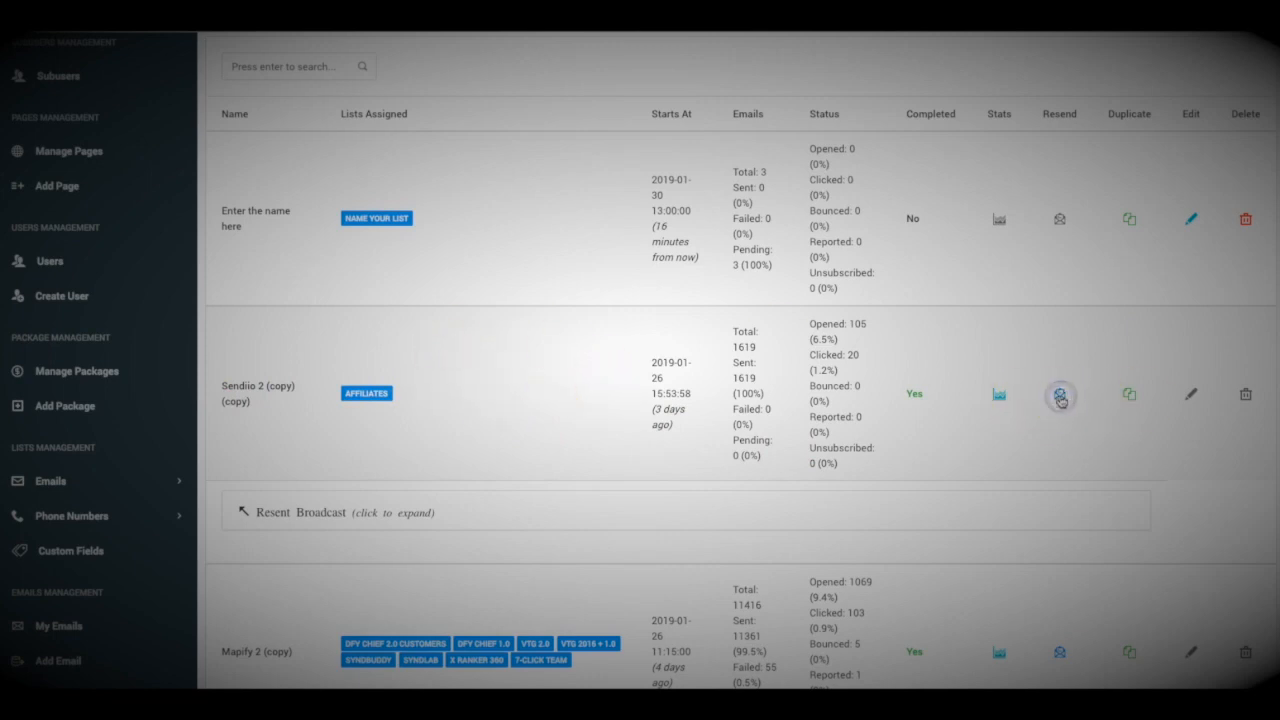
Review a resend form for Sendiio 2 (copy) (copy), then expand the sidebar's Email sequence options
click(1060, 396)
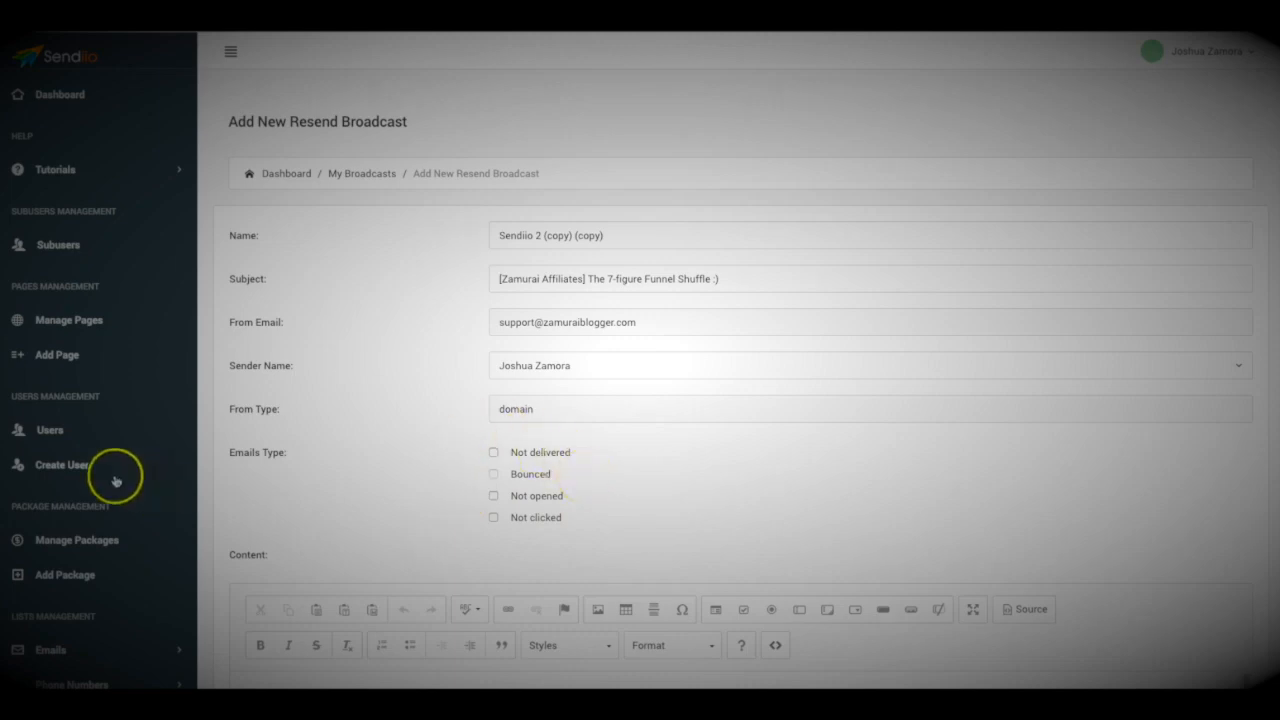
scroll(263, 366, down, 5)
scroll(165, 411, down, 3)
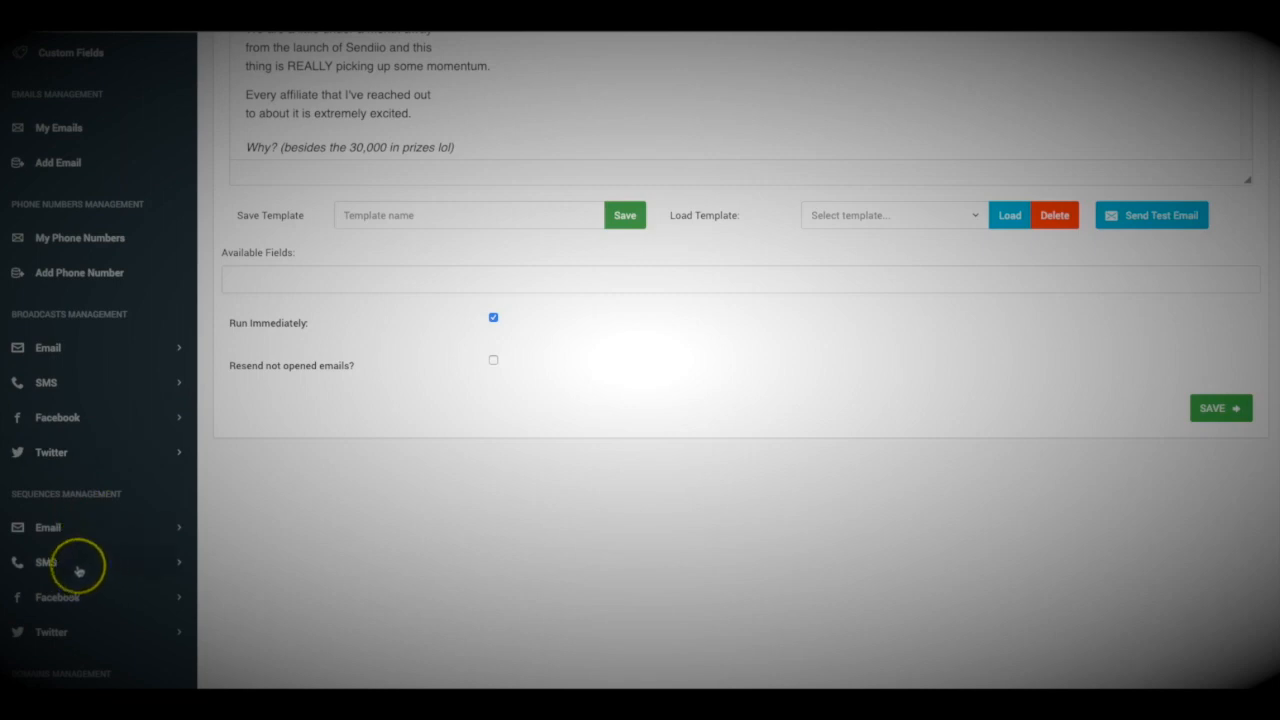
click(80, 563)
click(60, 528)
Start a new sequence named 'Name your lisc' that targets New List Emails
click(104, 600)
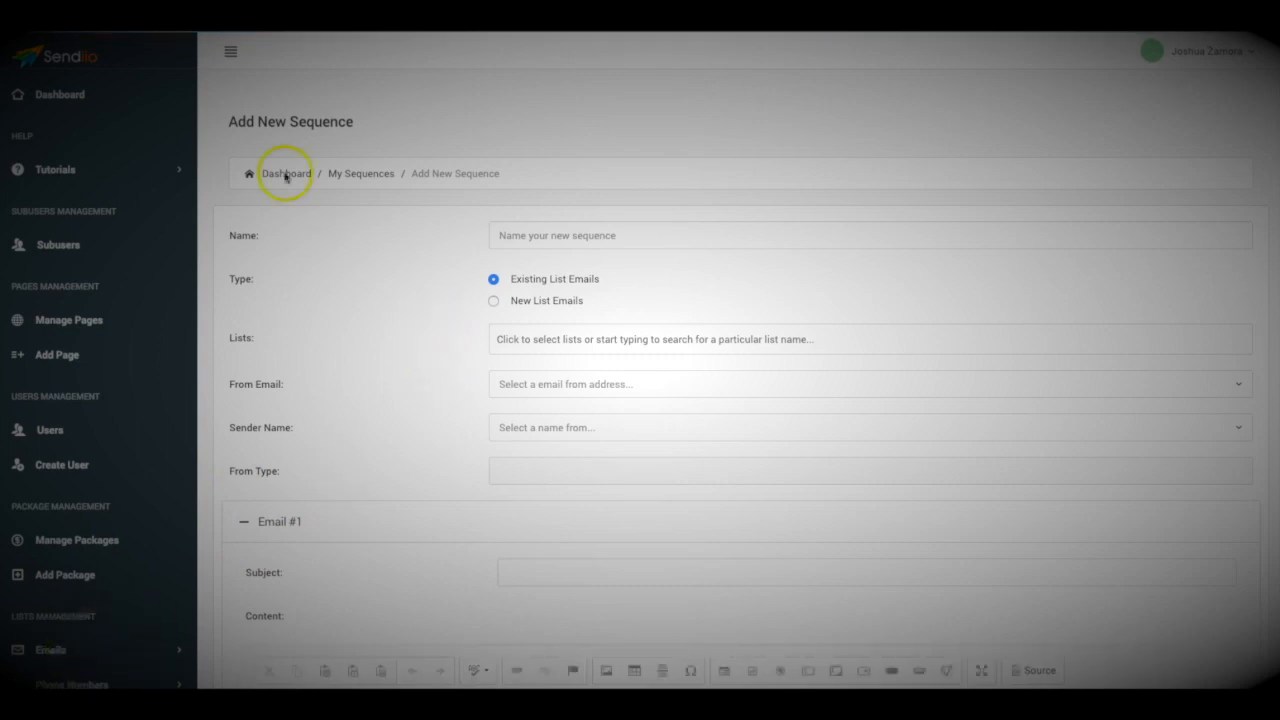
click(542, 233)
text(Name your l)
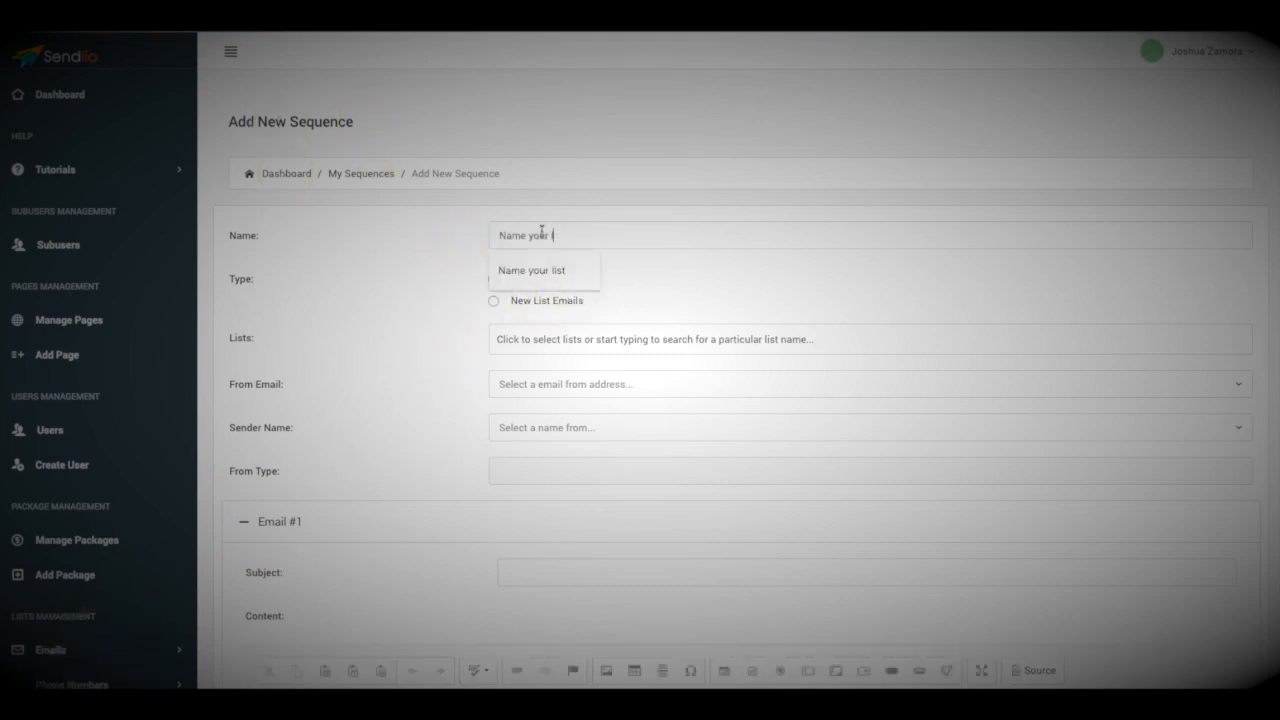
text(iscampaign)
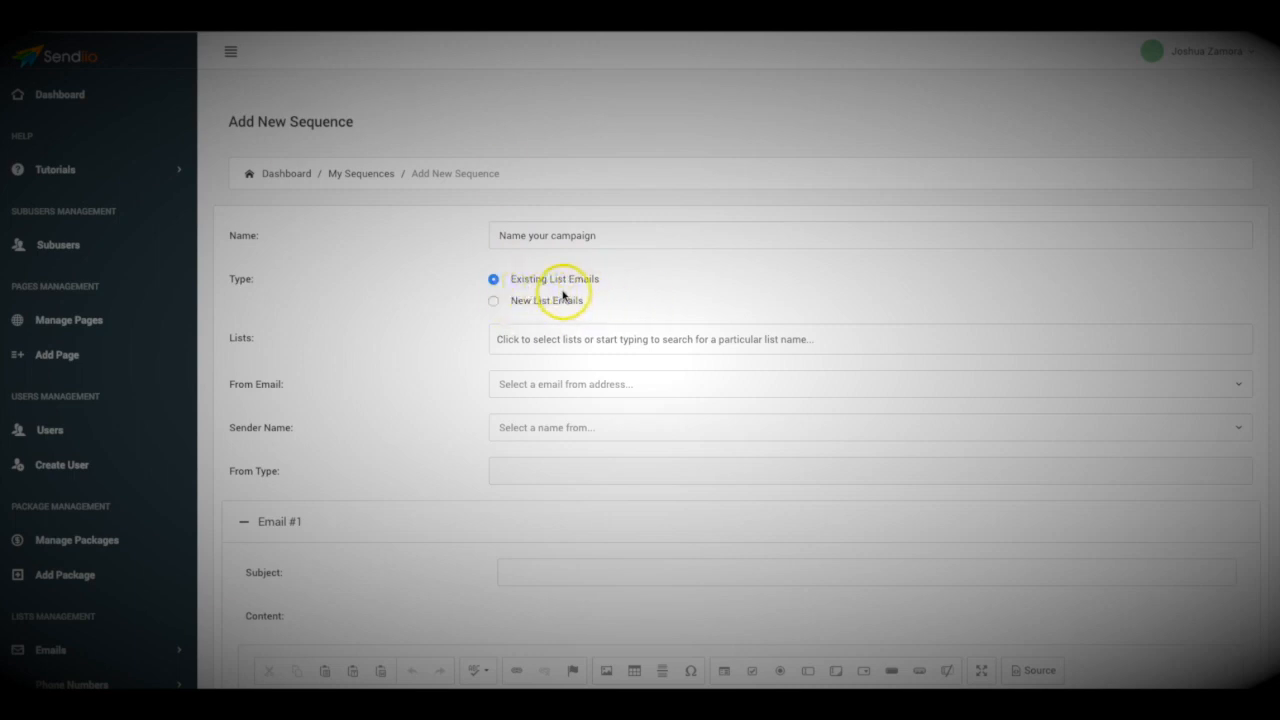
scroll(560, 292, down, 1)
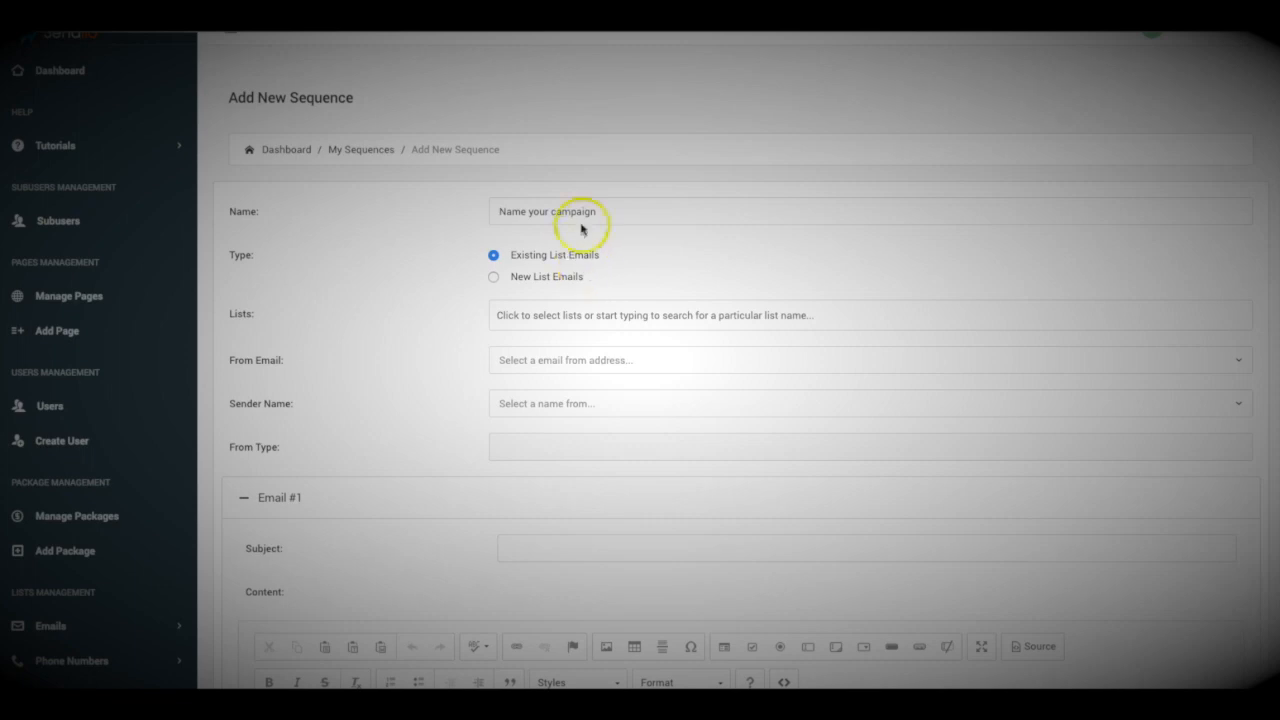
click(497, 278)
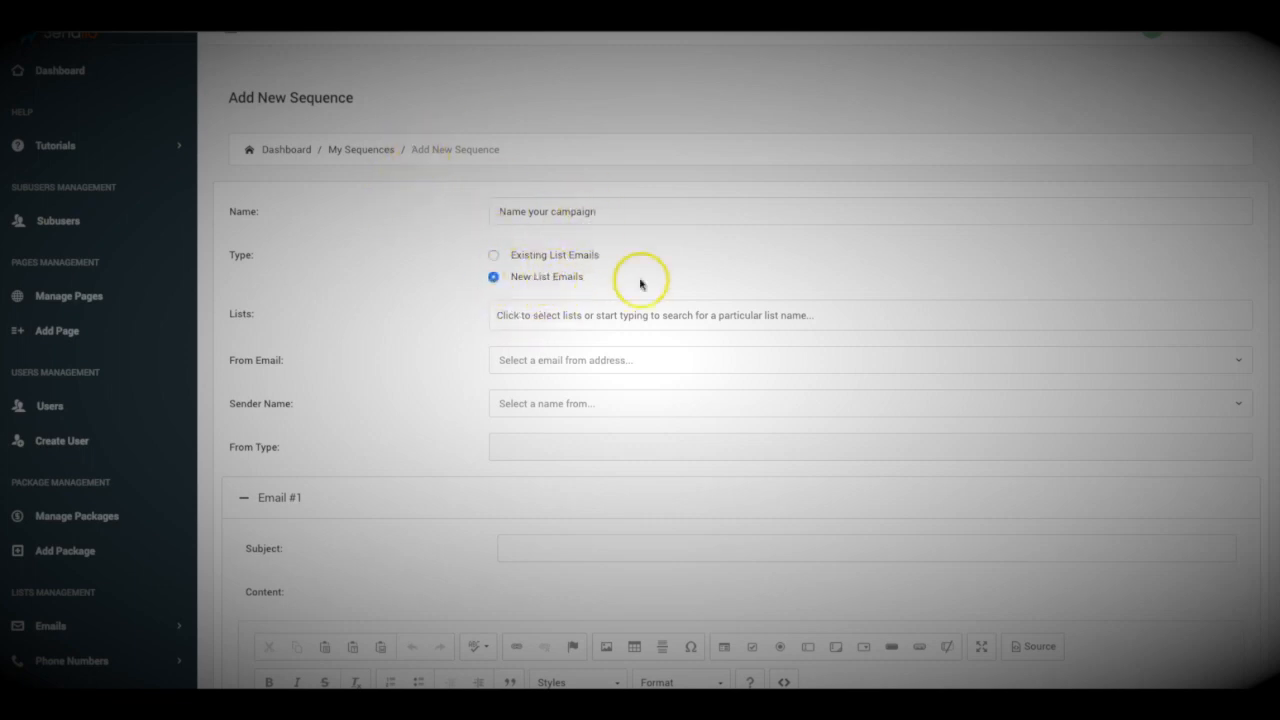
Assign the 'Name your list' list to the sequence
click(586, 315)
scroll(572, 419, down, 5)
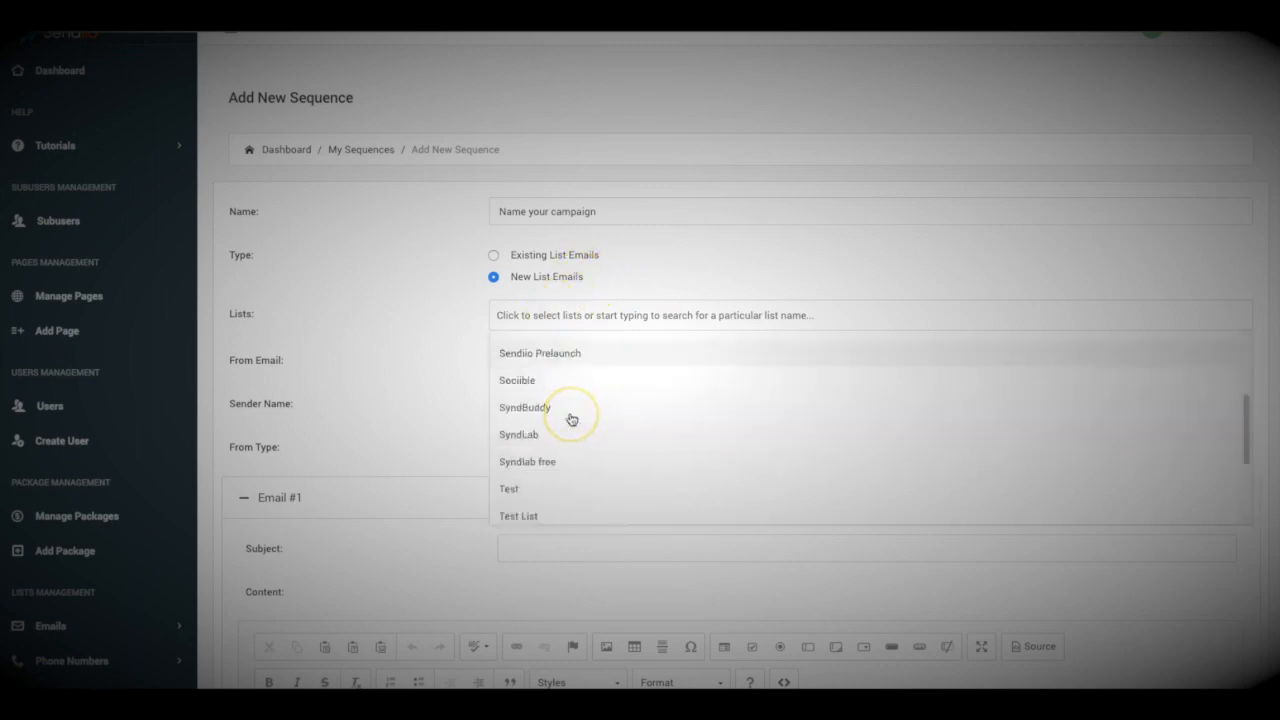
scroll(572, 419, down, 3)
scroll(572, 420, down, 1)
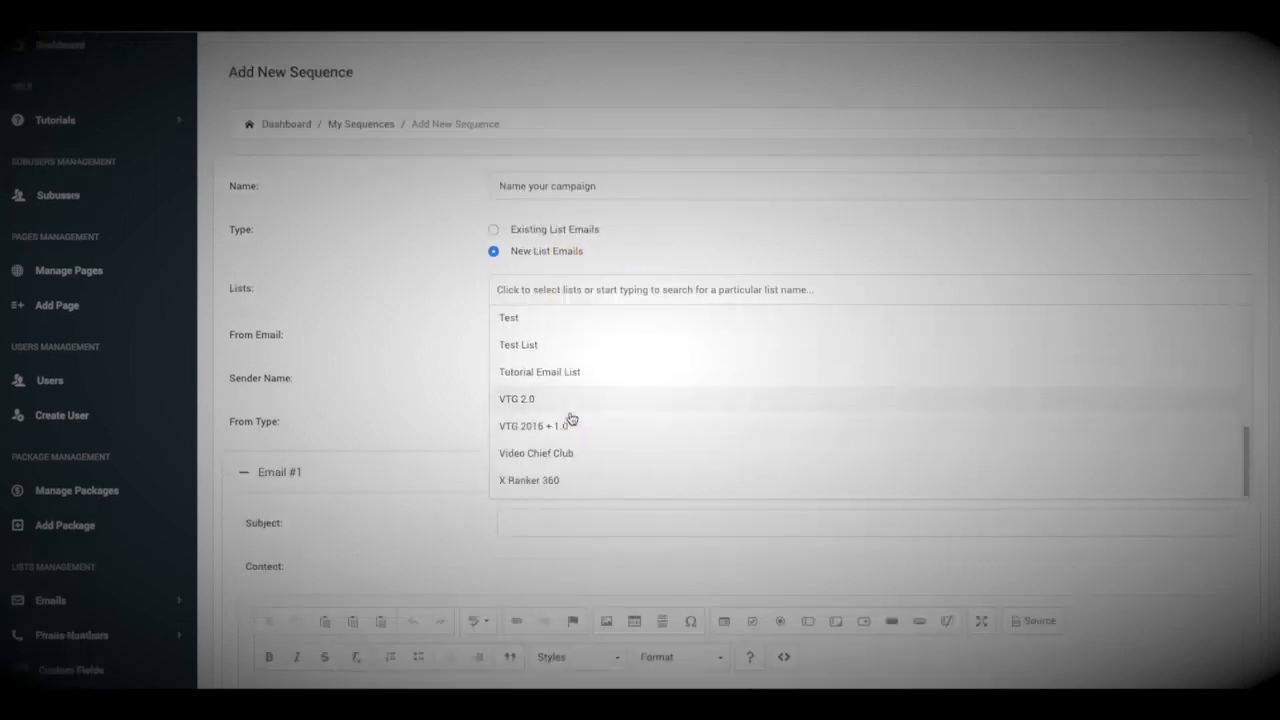
scroll(572, 419, up, 1)
click(548, 418)
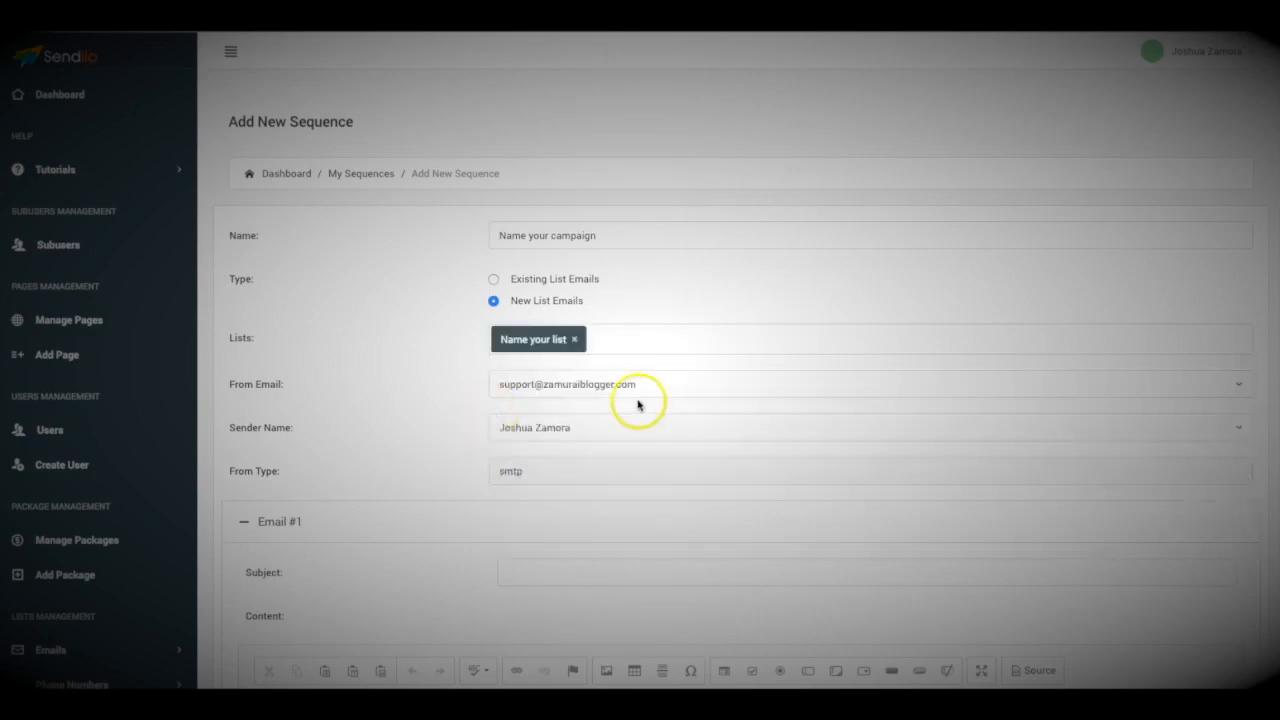
scroll(385, 295, down, 4)
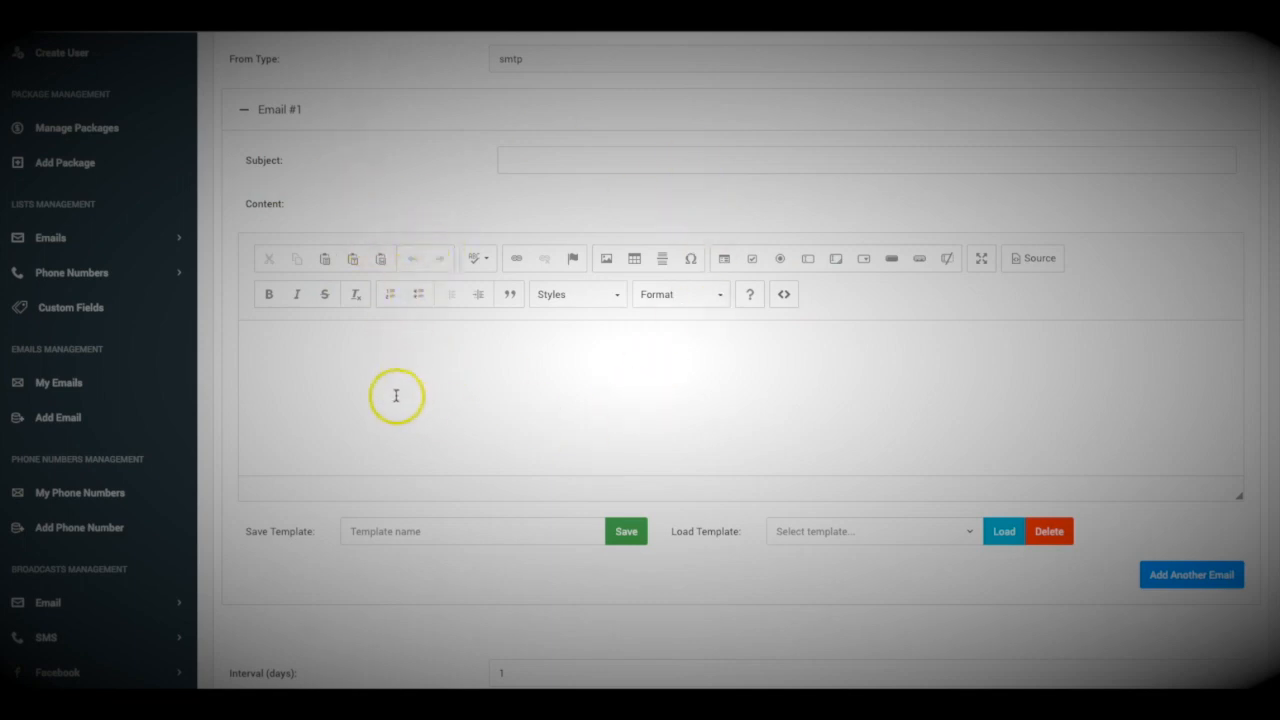
Fill Email #1 with placeholder subject and body 'asdfasdfasdfasd'
click(358, 365)
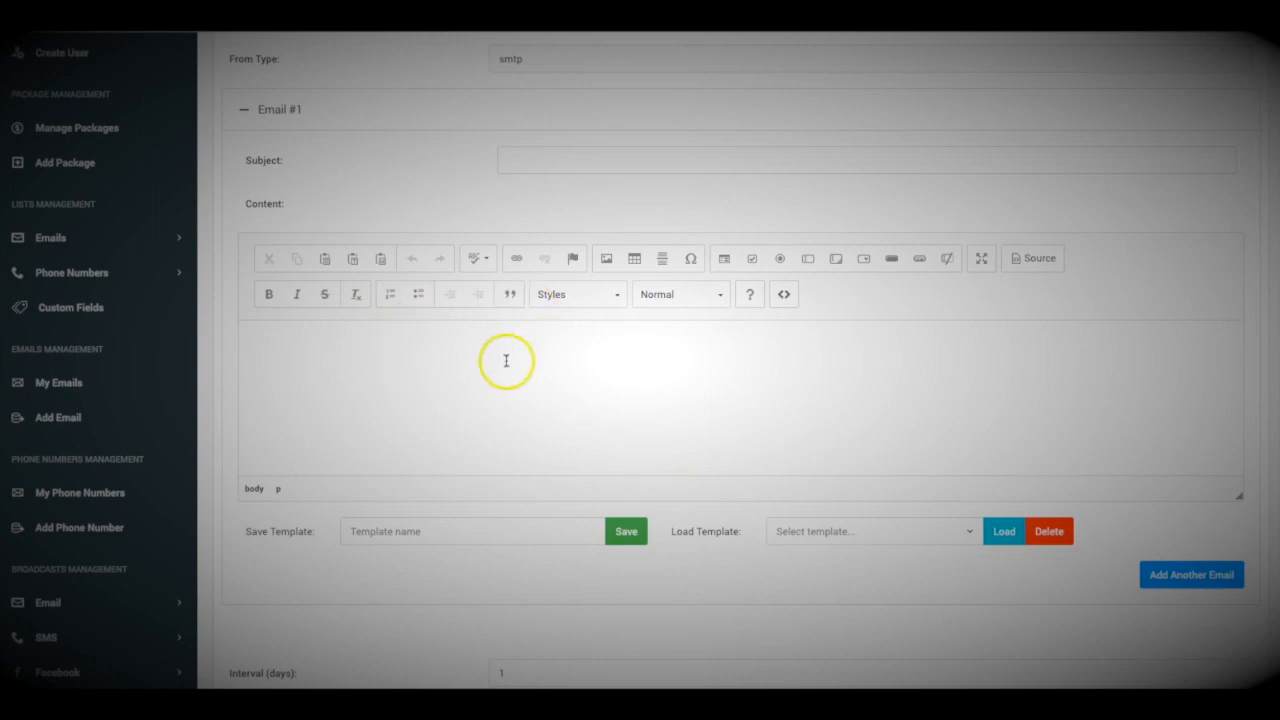
click(513, 160)
text(asdfasdfasdfasd)
click(551, 409)
text(asdfasdfasdfasd)
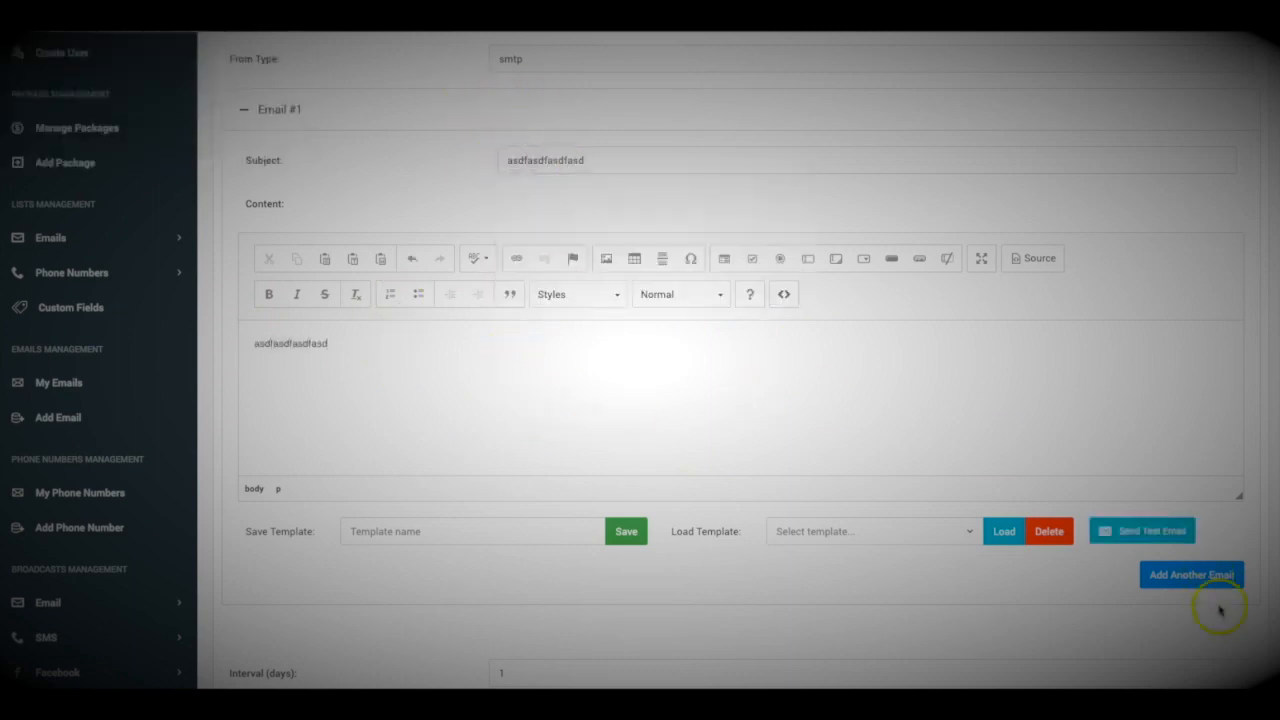
Add Email #2 with placeholder subject 'asdfasdfasdfasdfasdfas' and body 'asdfasdf'
click(1183, 578)
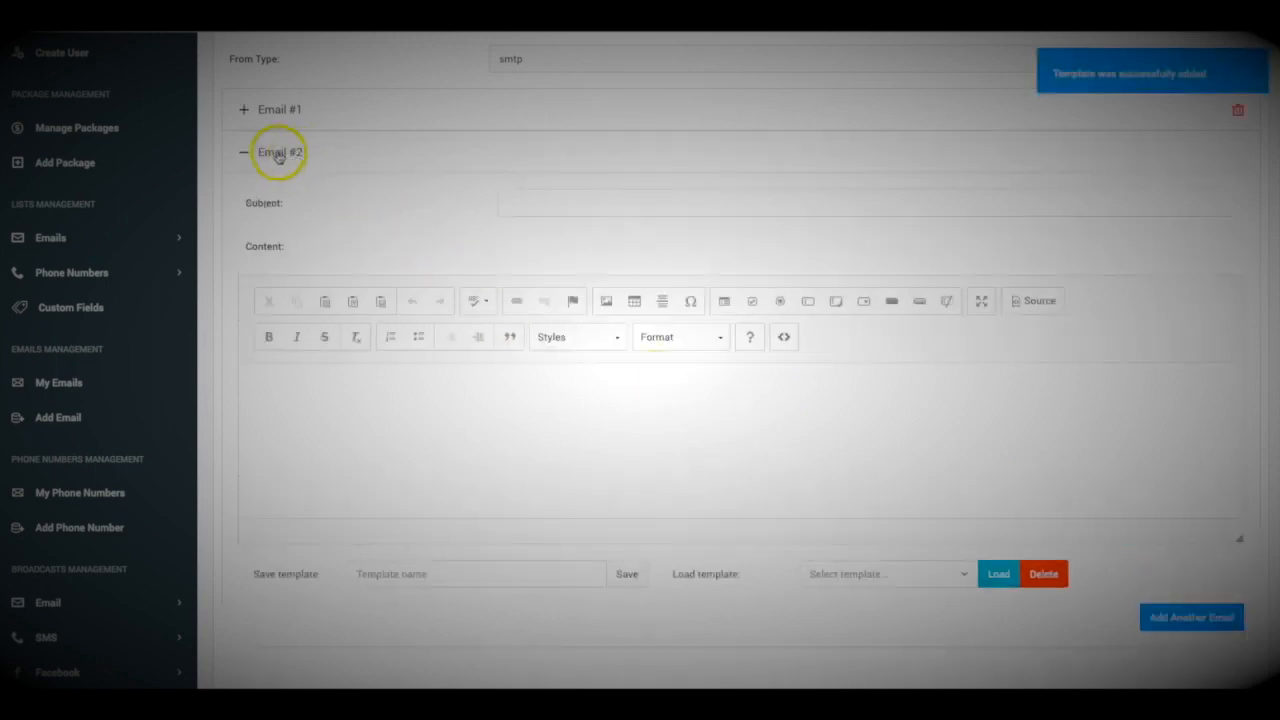
click(548, 207)
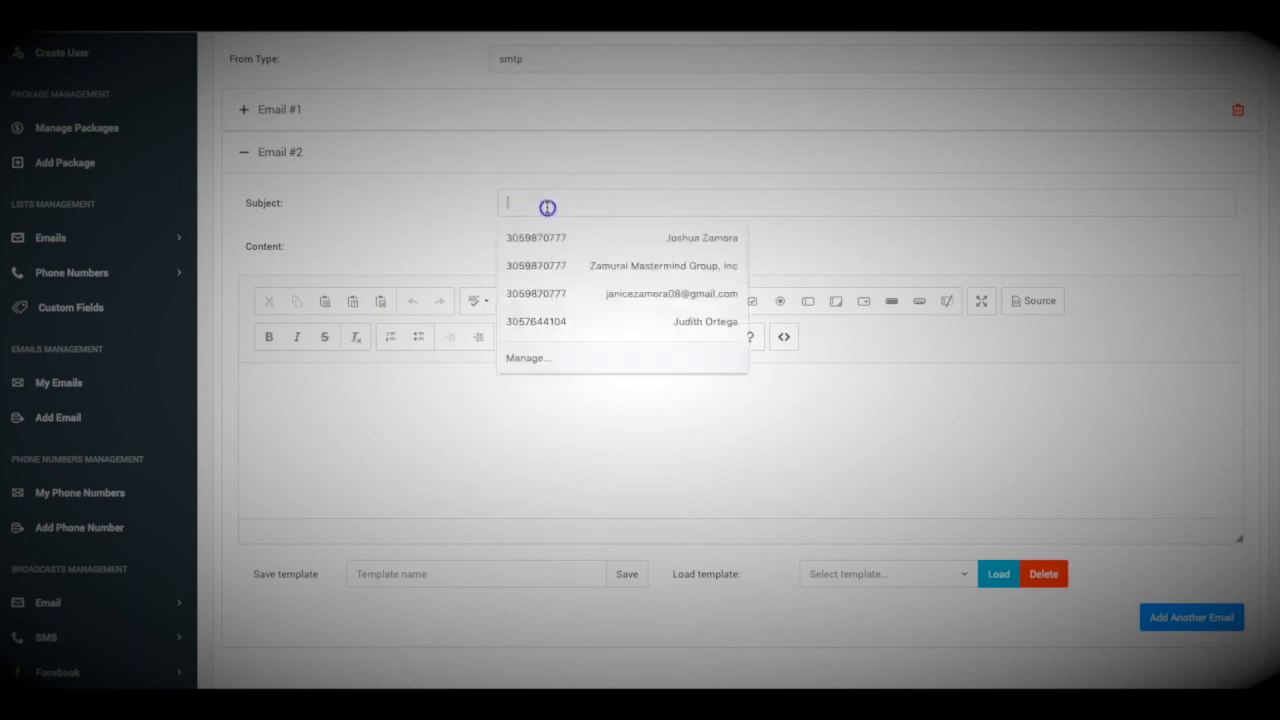
text(asdfasdfasdfasdfasdfas)
click(508, 452)
text(asdfasdf)
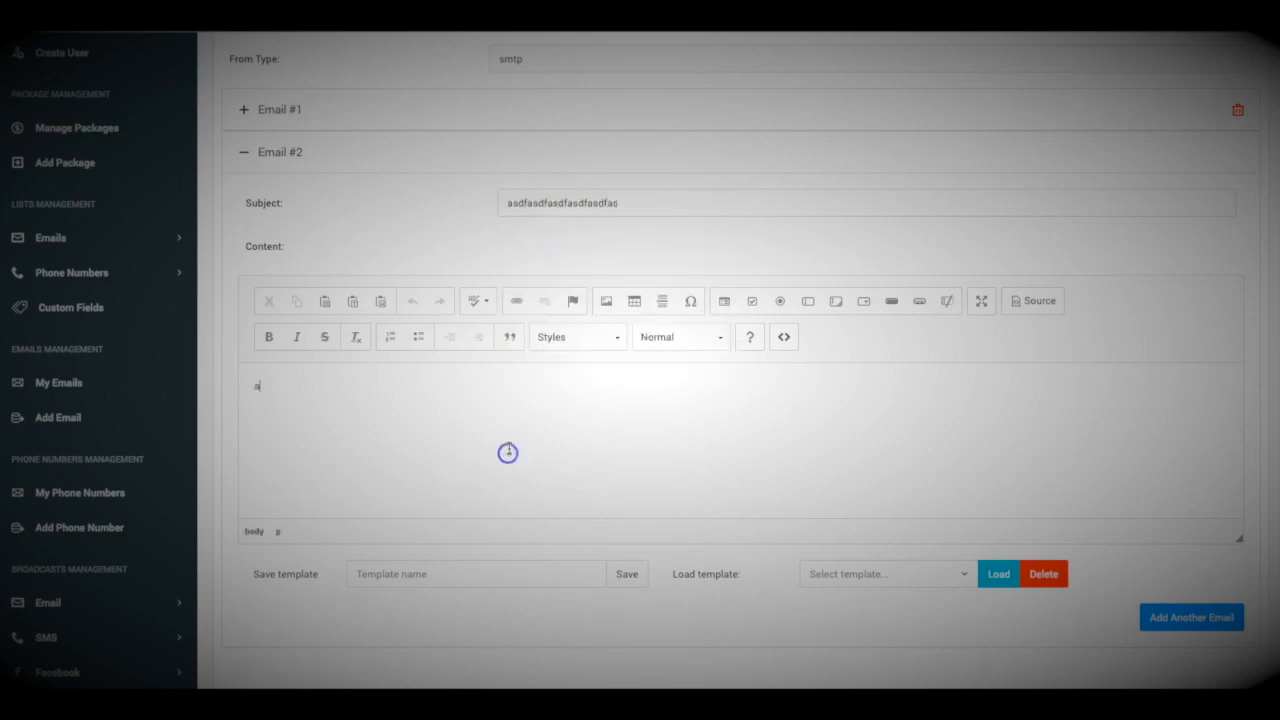
Add an empty Email #3 to the sequence
click(1162, 622)
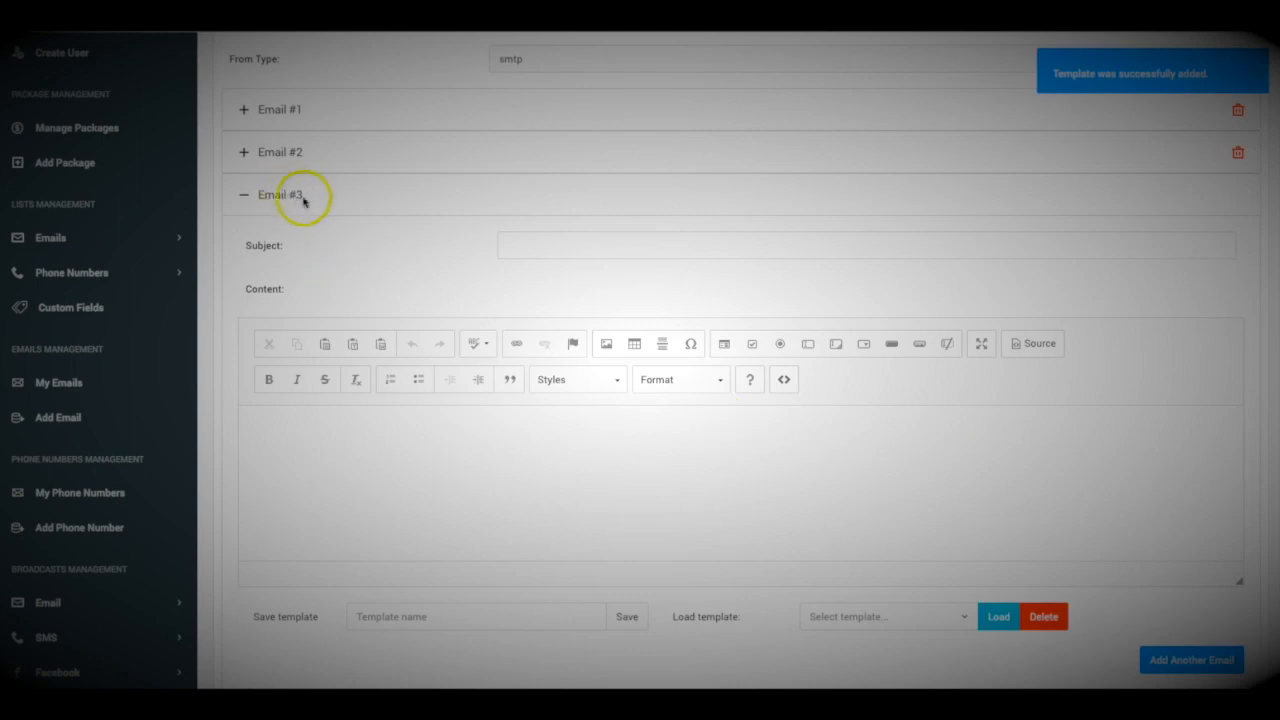
scroll(426, 252, up, 2)
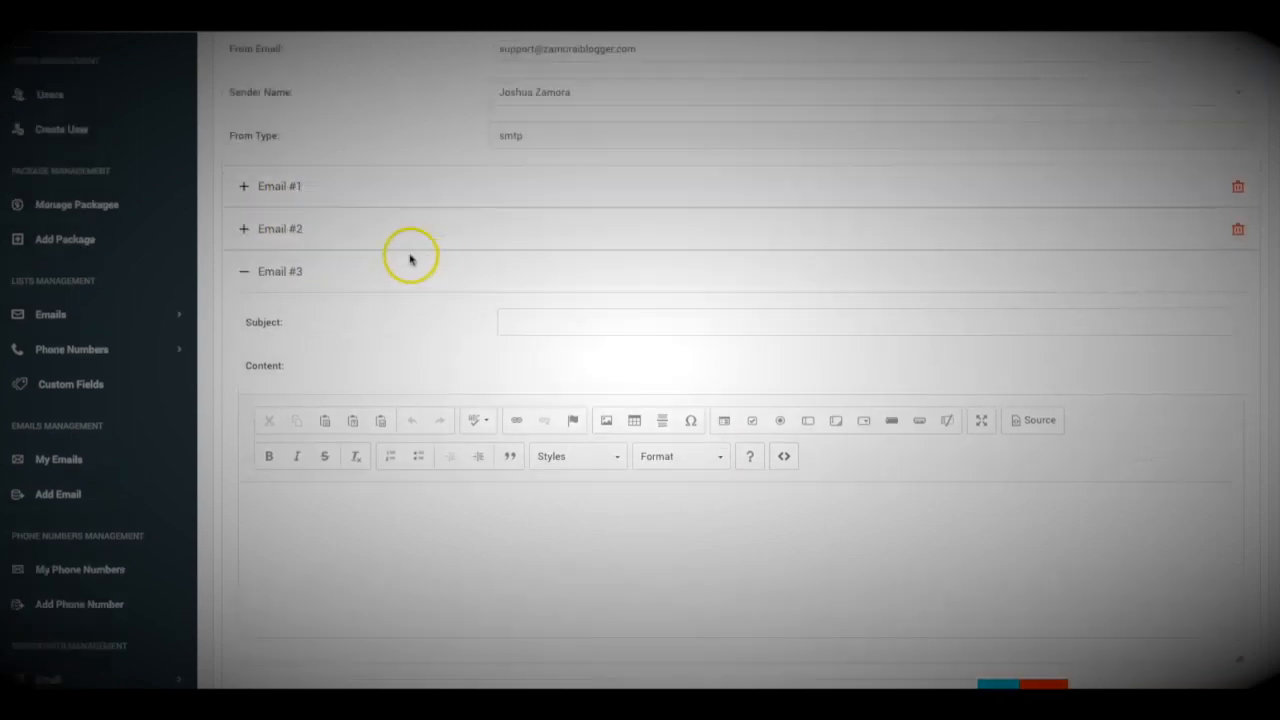
scroll(408, 222, down, 9)
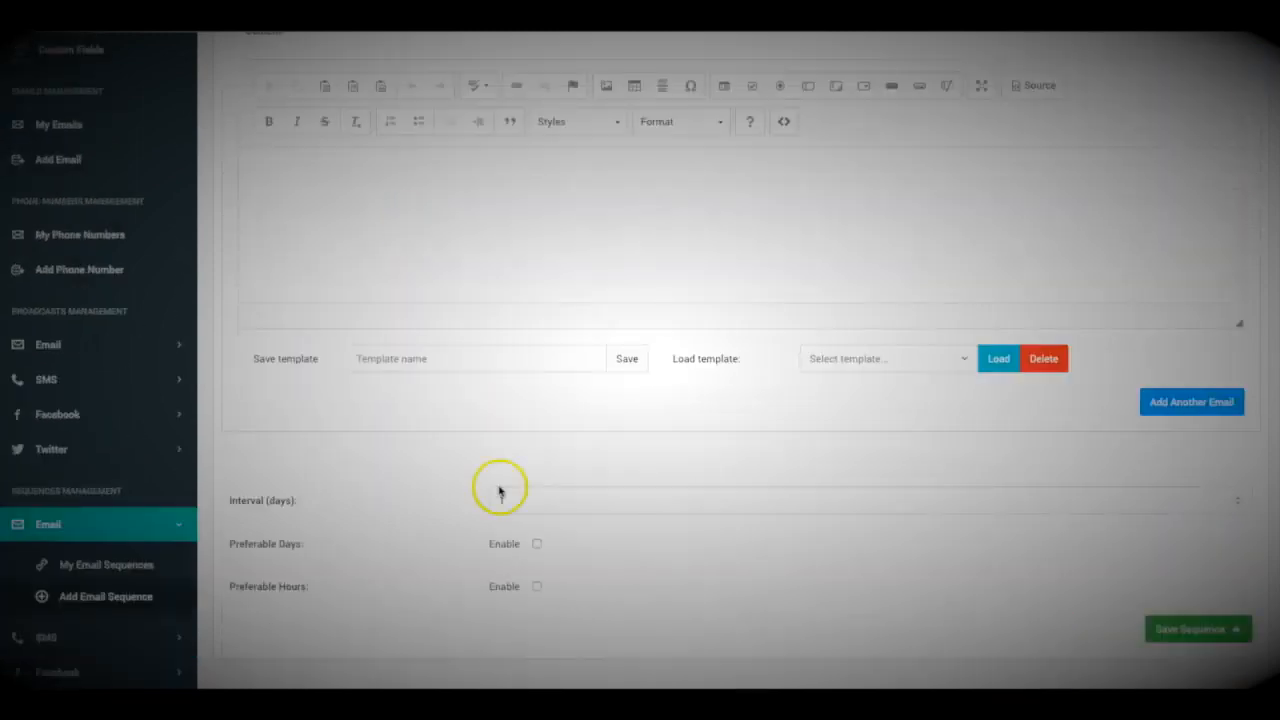
Enable both Preferable Days and Preferable Hours in the sequence's sending schedule
scroll(432, 485, down, 1)
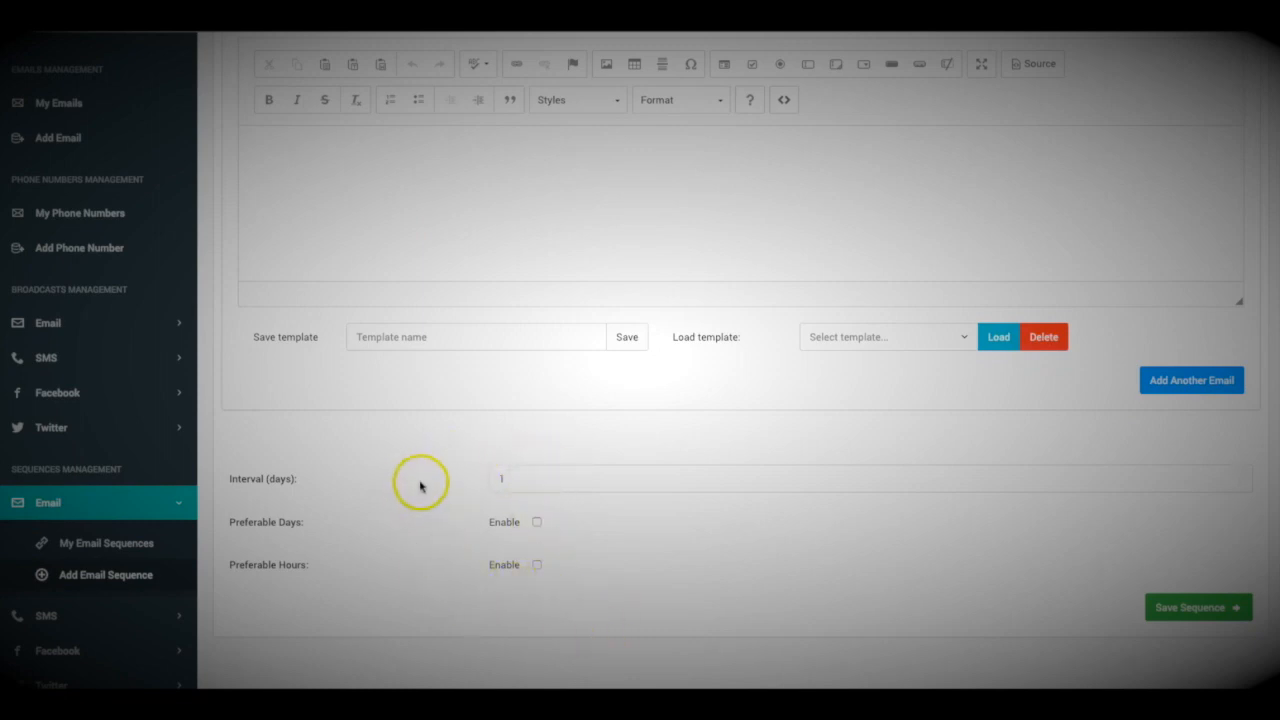
click(520, 481)
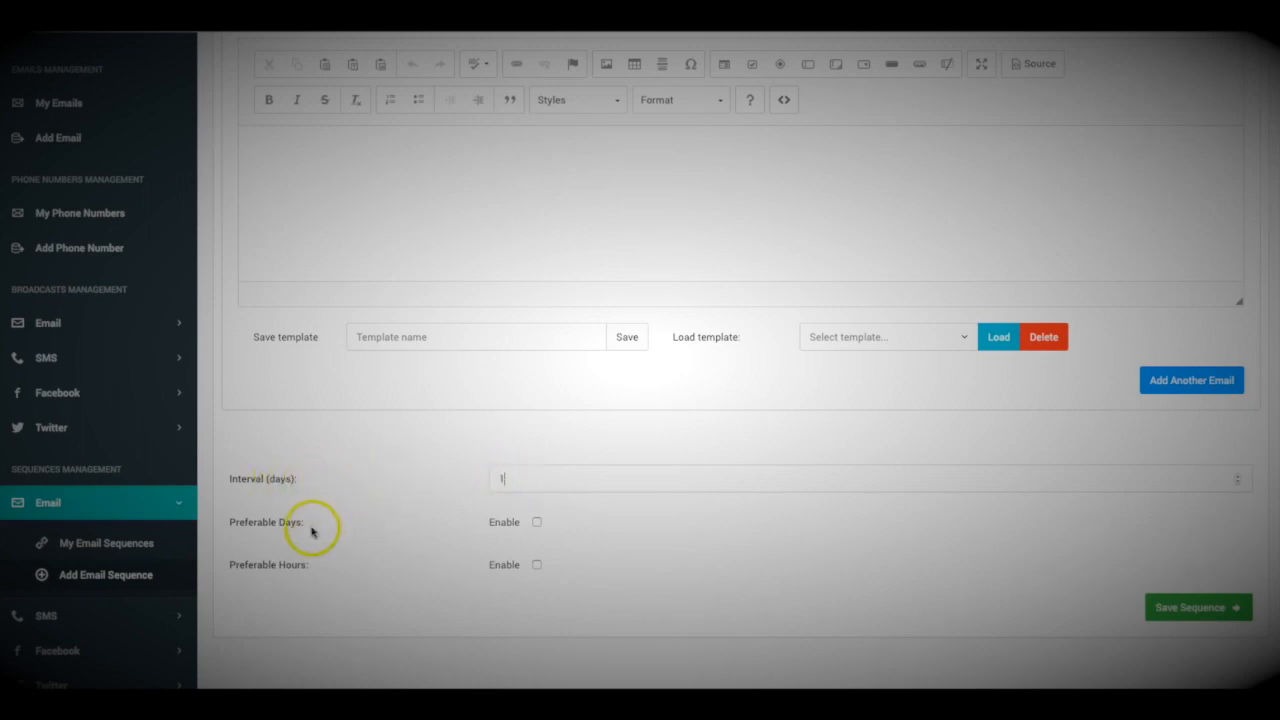
click(536, 522)
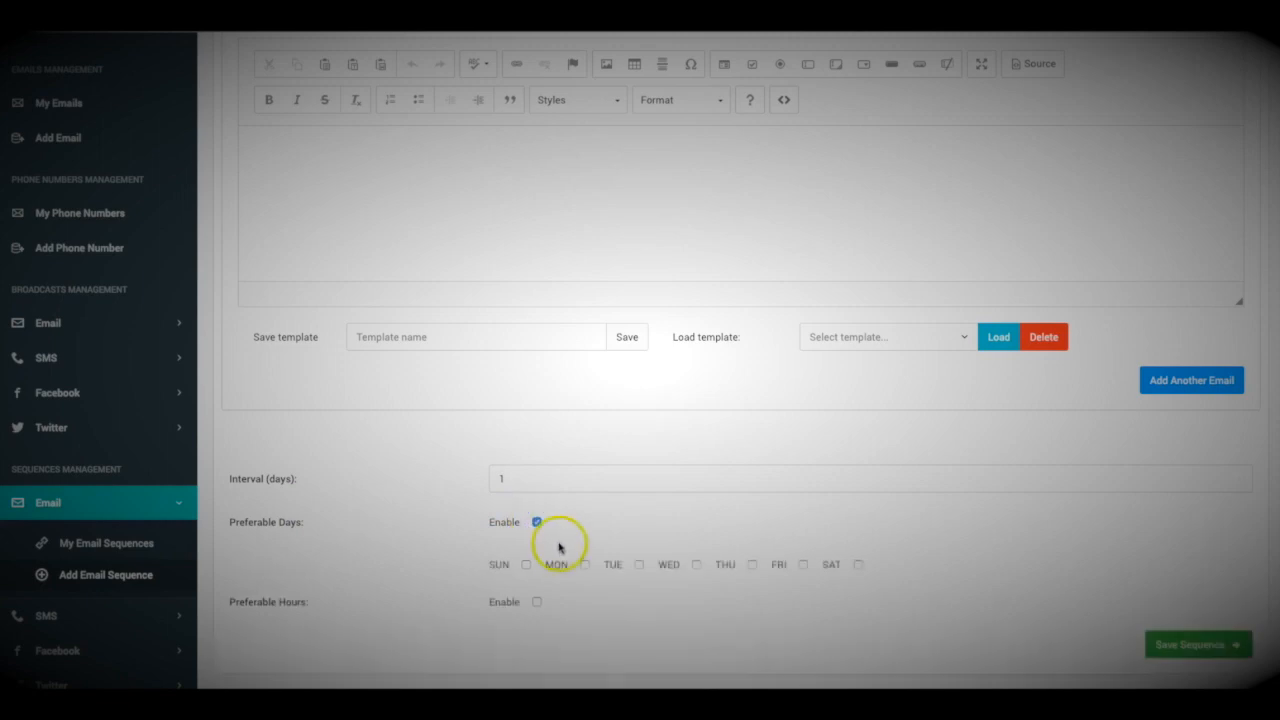
scroll(558, 545, down, 1)
scroll(540, 530, down, 1)
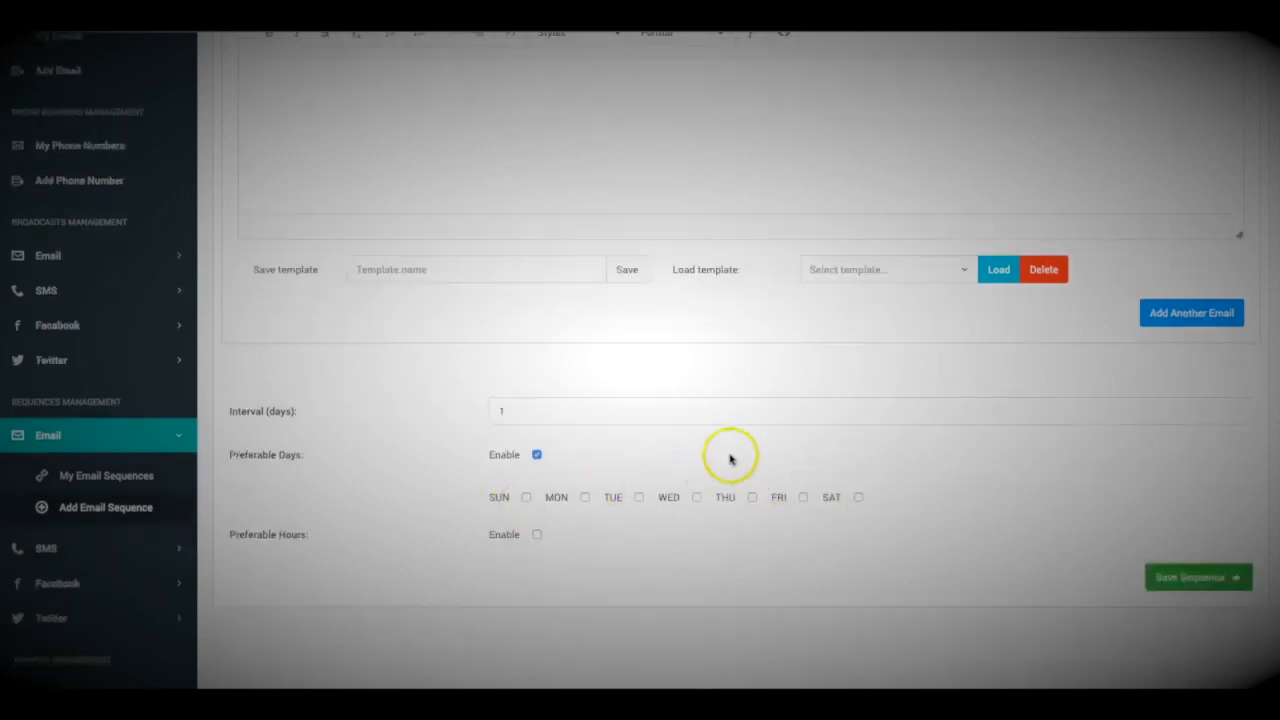
click(537, 534)
Give Email #3 the placeholder subject 'asdfasdfasd'
scroll(486, 521, down, 1)
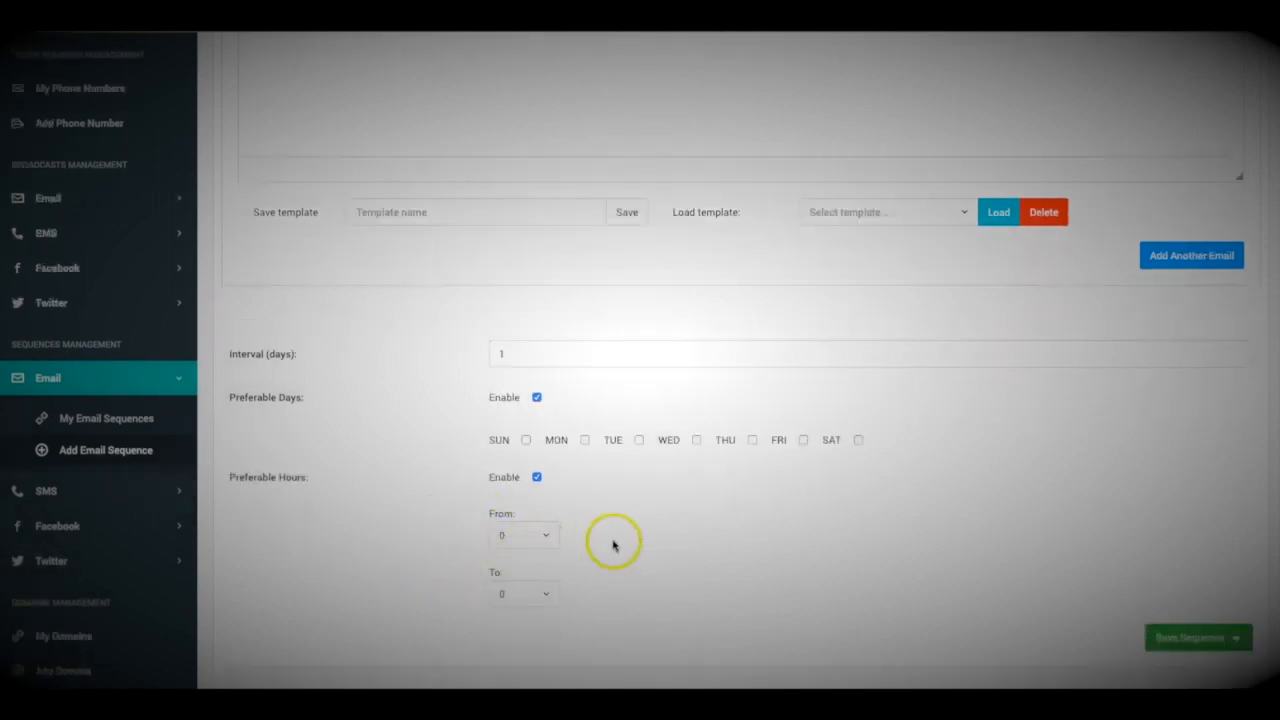
scroll(495, 500, up, 1)
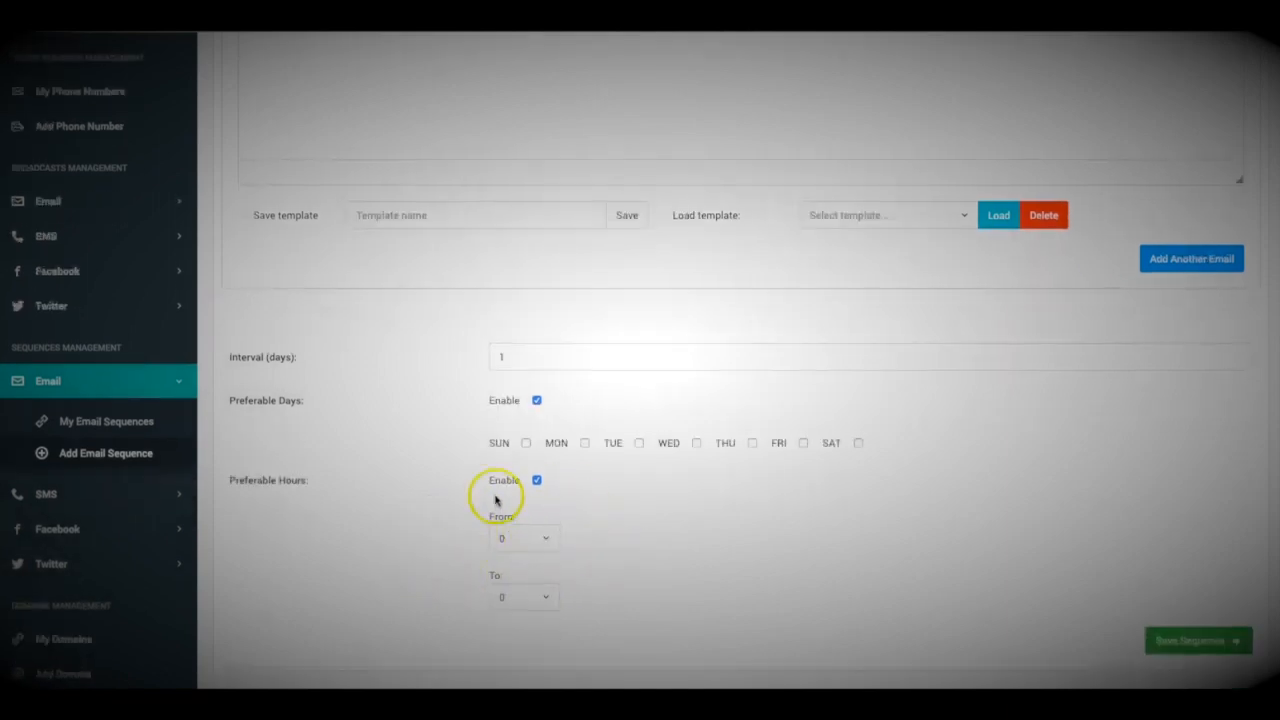
scroll(583, 486, down, 2)
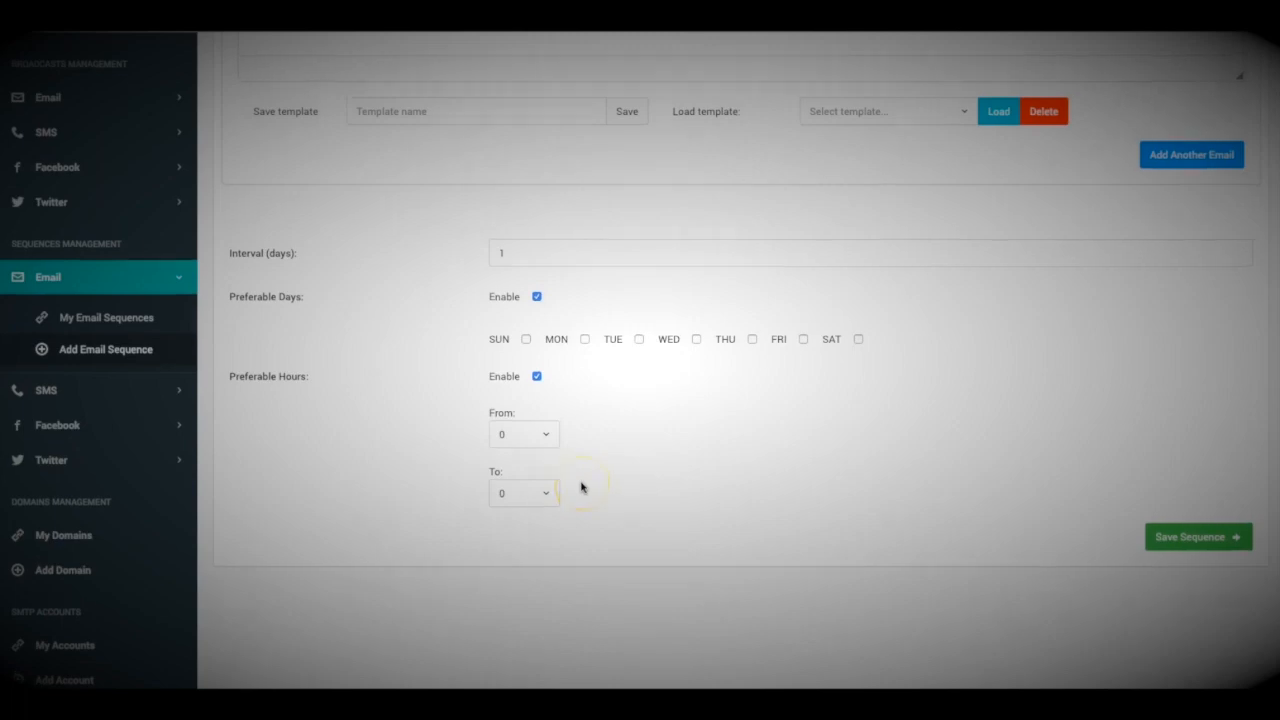
scroll(583, 486, up, 3)
scroll(583, 486, up, 15)
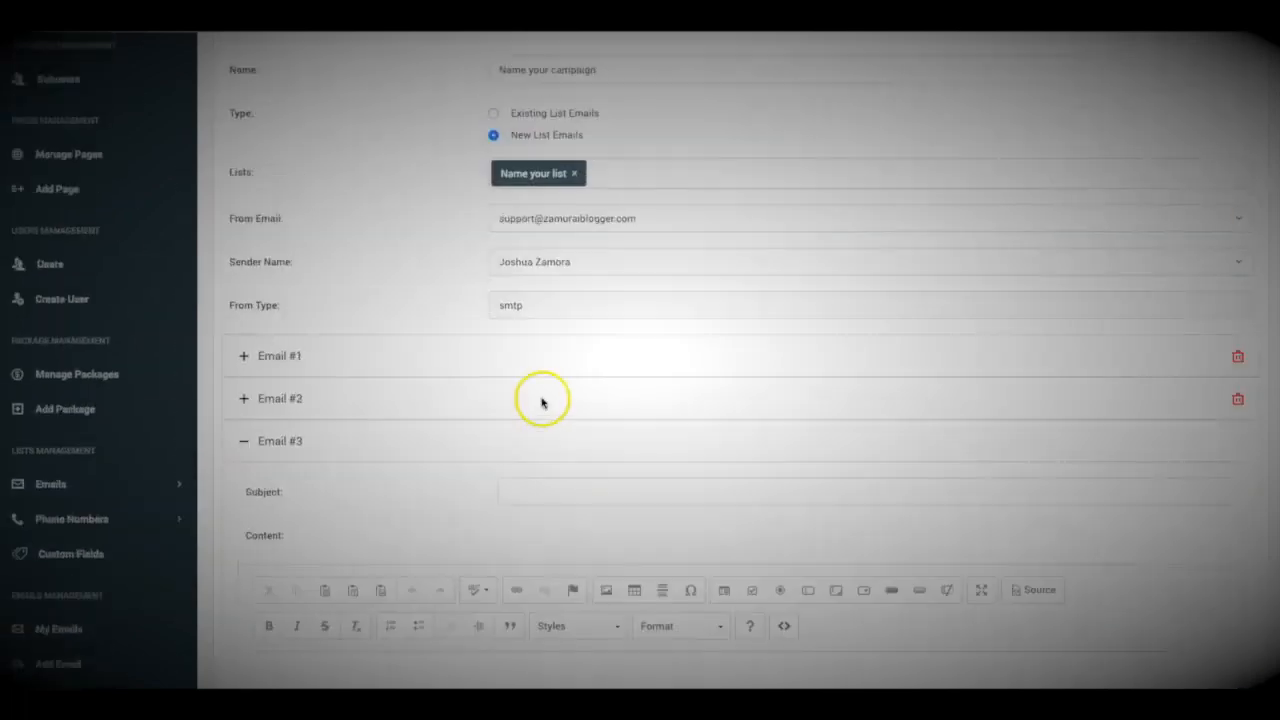
scroll(483, 386, down, 10)
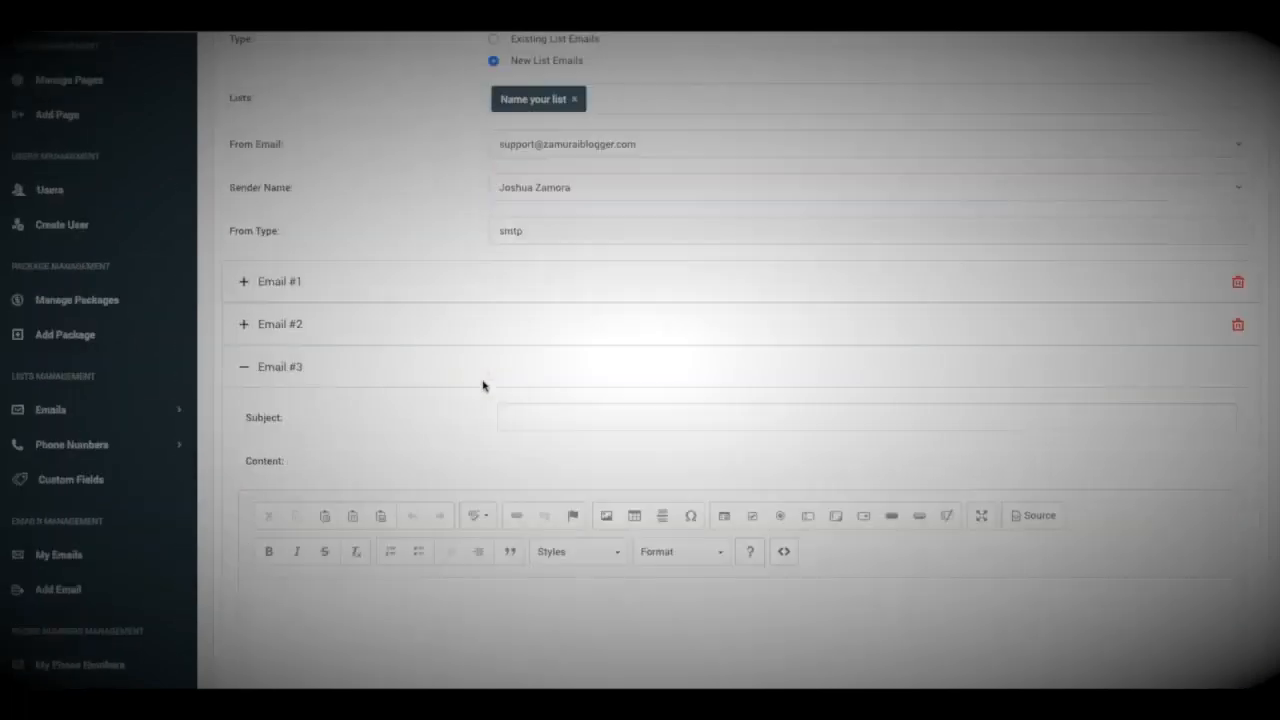
scroll(740, 421, down, 2)
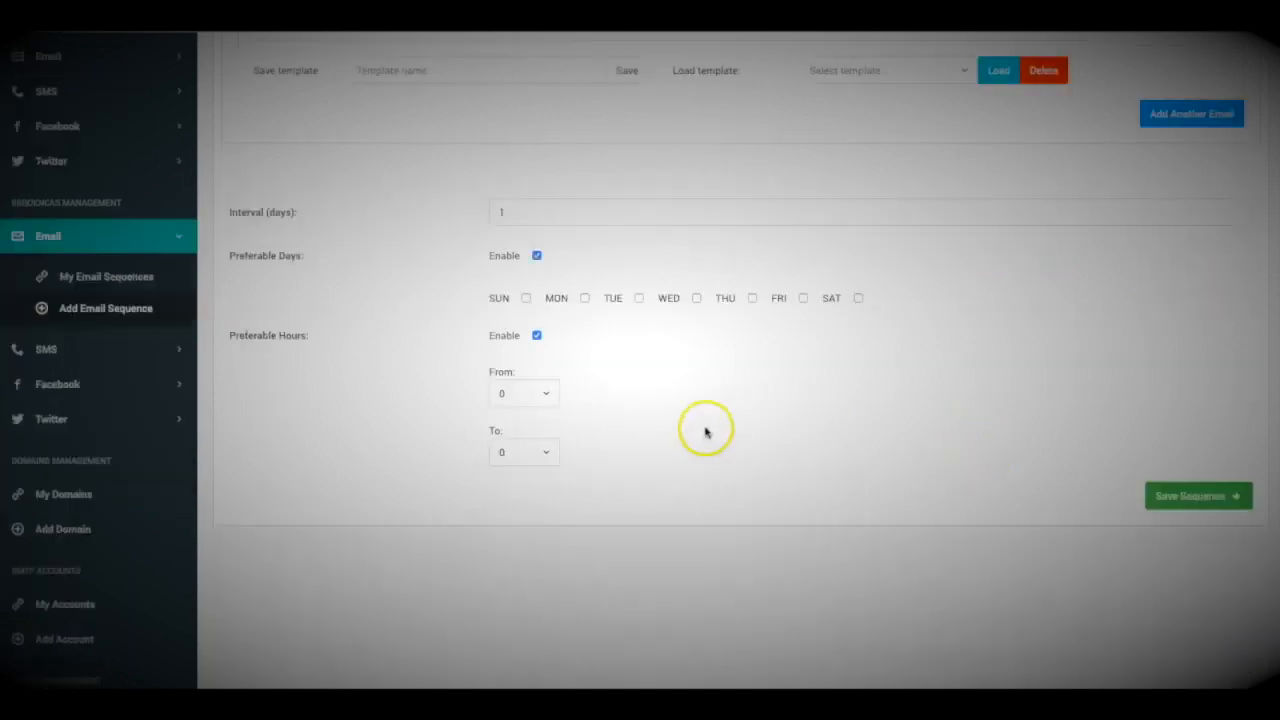
scroll(563, 380, up, 8)
click(587, 464)
text(asd)
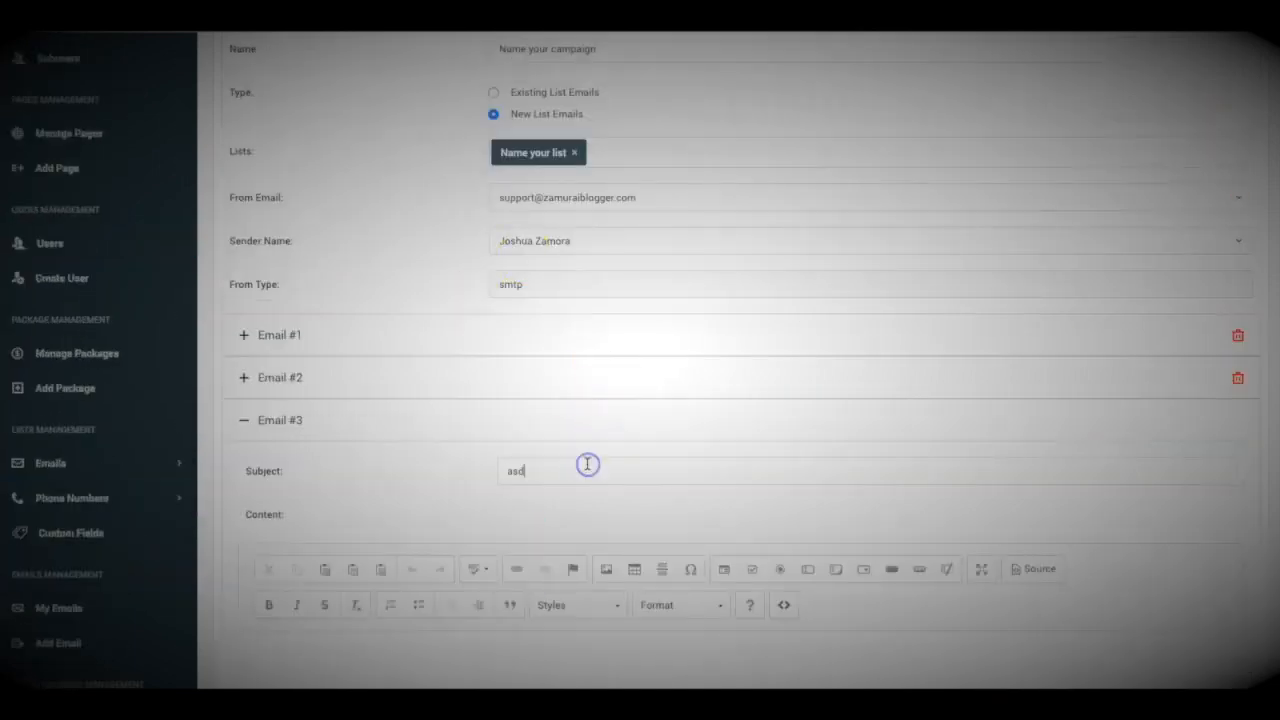
text(fasdfasd)
scroll(1108, 428, down, 10)
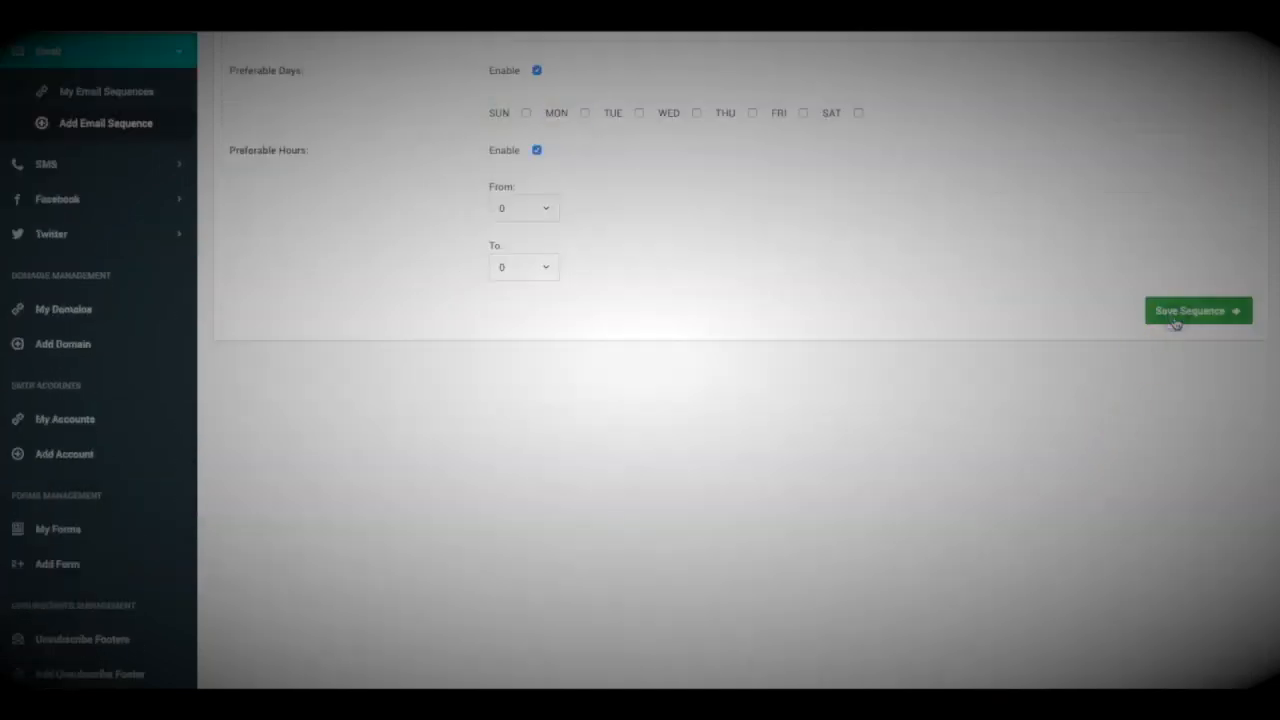